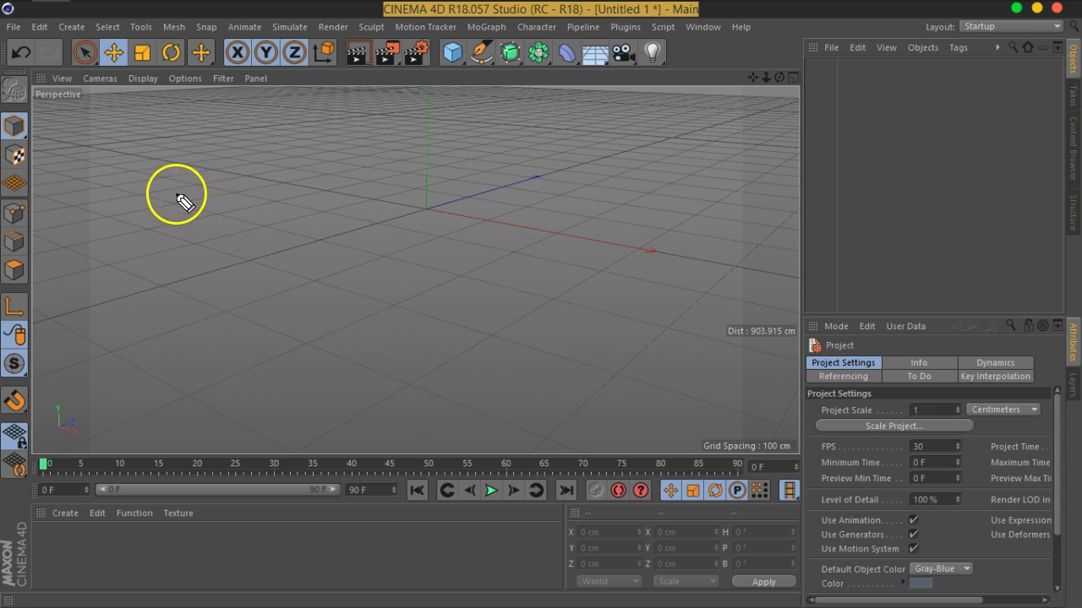
- Drag around in the empty viewport and the Object Manager
mouse_move(167, 203)
mouse_down()
mouse_move(242, 208)
mouse_move(253, 188)
mouse_move(283, 187)
mouse_move(326, 224)
mouse_up()
mouse_move(420, 148)
mouse_down()
mouse_move(404, 182)
mouse_move(476, 194)
mouse_up()
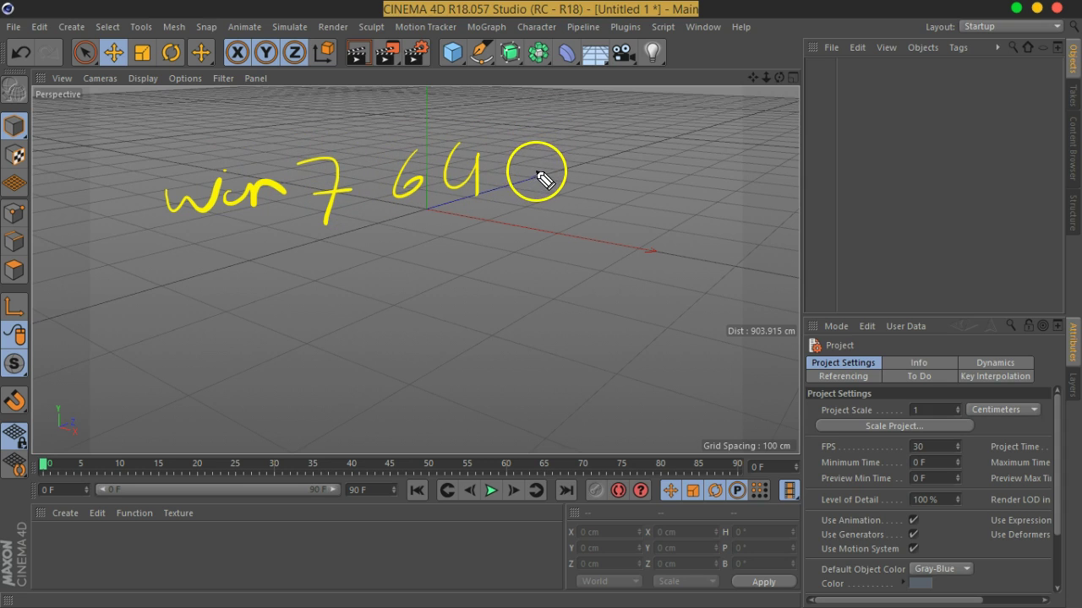
mouse_move(529, 143)
mouse_down()
mouse_move(592, 149)
mouse_move(589, 180)
mouse_up()
mouse_move(625, 122)
mouse_down()
mouse_move(648, 151)
mouse_move(691, 157)
mouse_move(712, 140)
mouse_move(744, 149)
mouse_up()
click(648, 133)
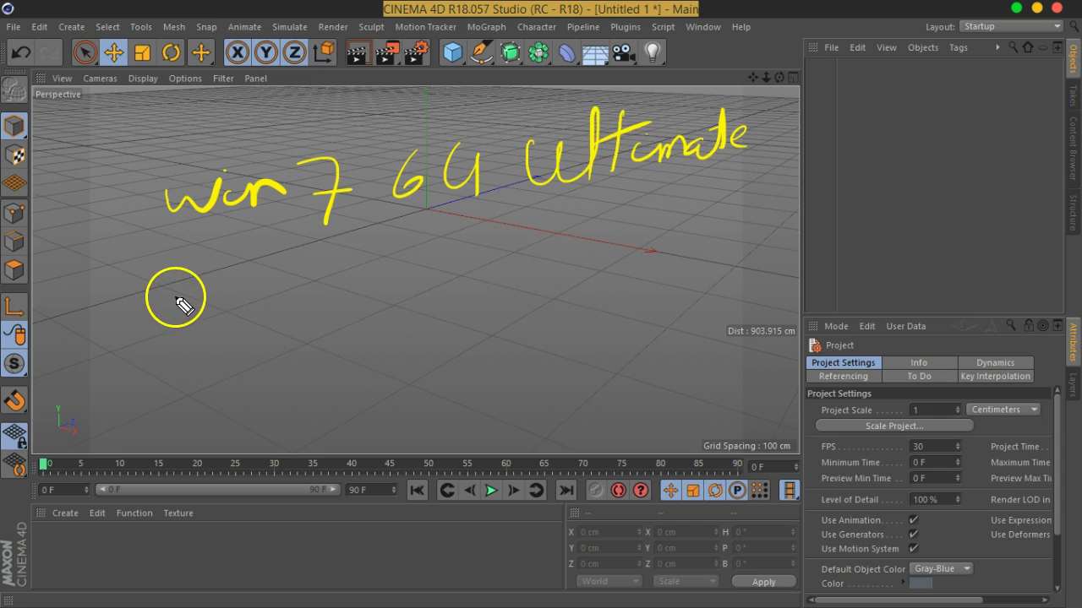
mouse_move(151, 292)
mouse_down()
mouse_move(169, 322)
mouse_move(205, 290)
mouse_move(275, 296)
mouse_up()
drag(296, 257, 314, 299)
click(336, 270)
mouse_move(352, 256)
mouse_down()
mouse_move(355, 286)
mouse_move(465, 229)
mouse_move(507, 260)
mouse_move(597, 196)
mouse_move(640, 223)
mouse_move(626, 212)
mouse_up()
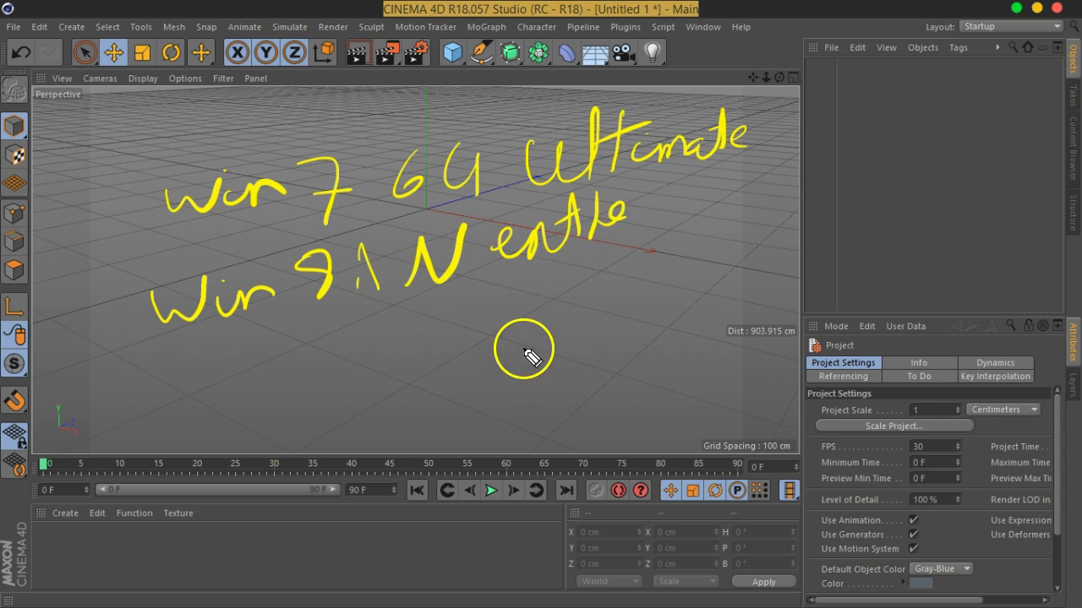
drag(743, 131, 809, 105)
drag(650, 211, 742, 173)
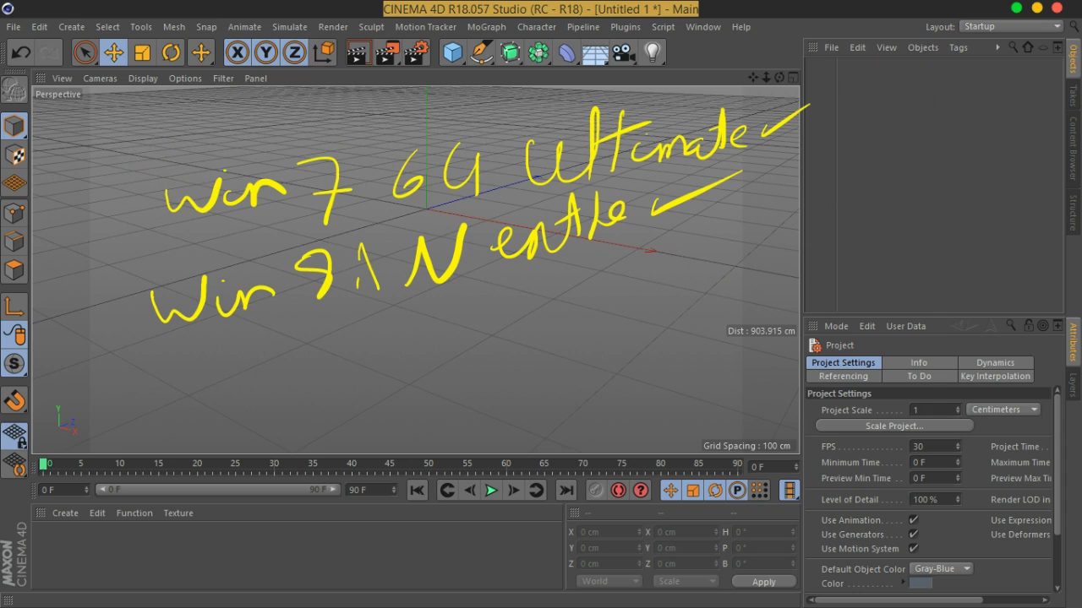
- Bring the Firefox window with Intel's Middle East homepage to the front
mouse_move(784, 188)
mouse_down()
mouse_move(724, 189)
mouse_move(145, 314)
mouse_move(174, 194)
mouse_move(338, 194)
mouse_move(442, 161)
mouse_move(587, 161)
mouse_move(614, 141)
mouse_move(696, 149)
mouse_move(791, 110)
mouse_up()
mouse_move(642, 230)
mouse_down()
mouse_move(603, 194)
mouse_move(536, 212)
mouse_move(621, 225)
mouse_up()
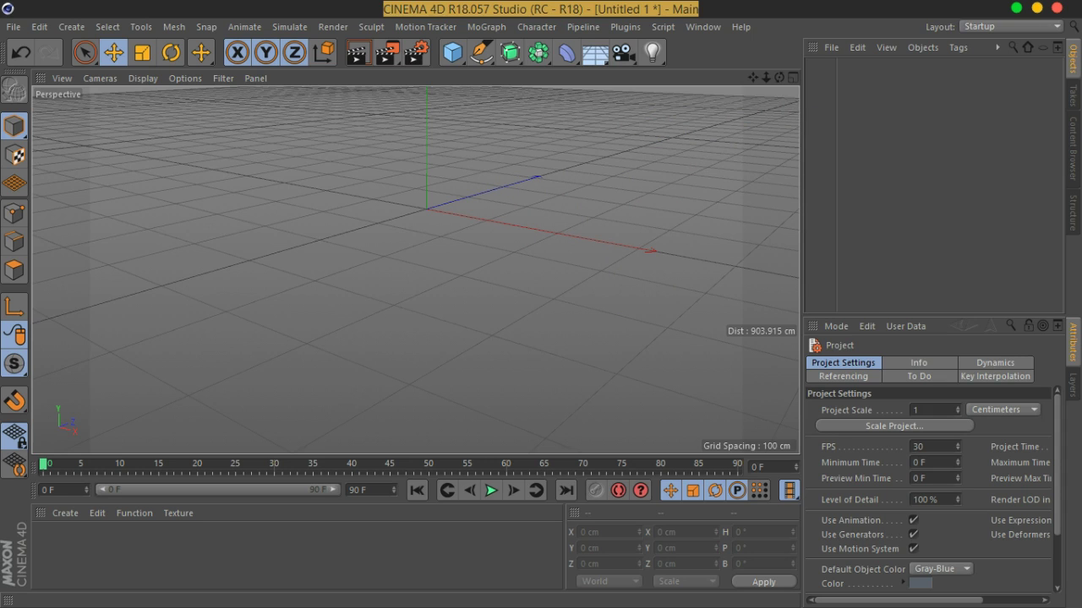
click(605, 194)
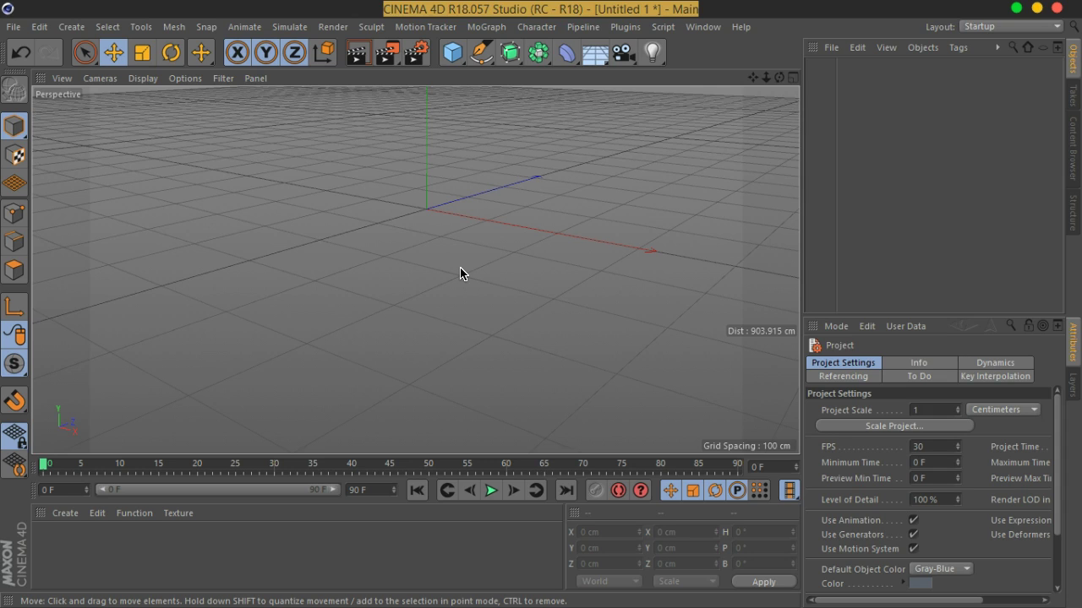
click(1008, 273)
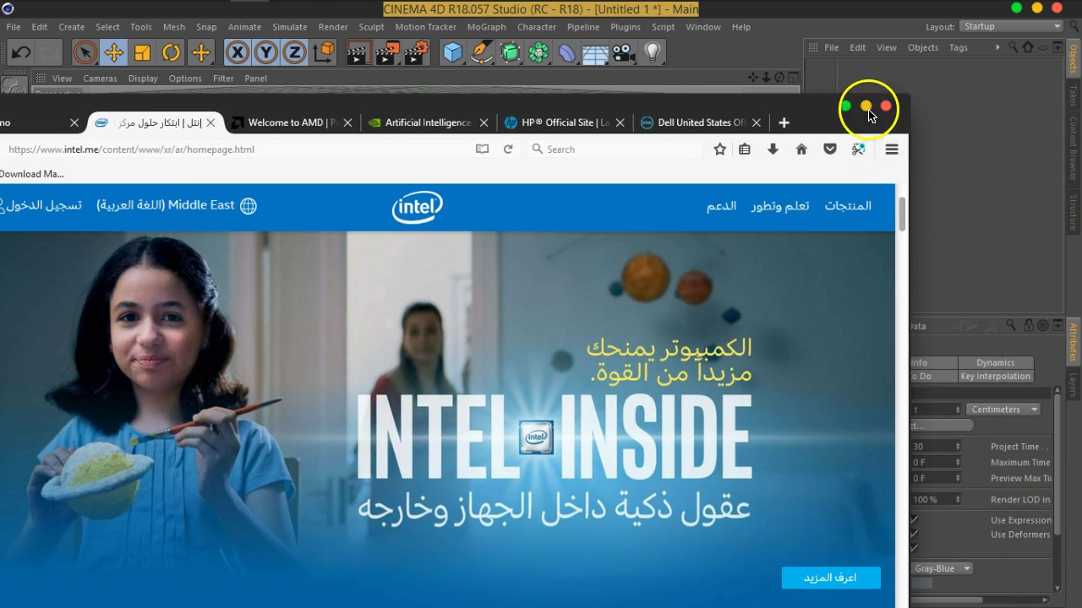
- Maximize Firefox and open Intel's auto-detect driver page via Support > Downloads and drivers
click(866, 107)
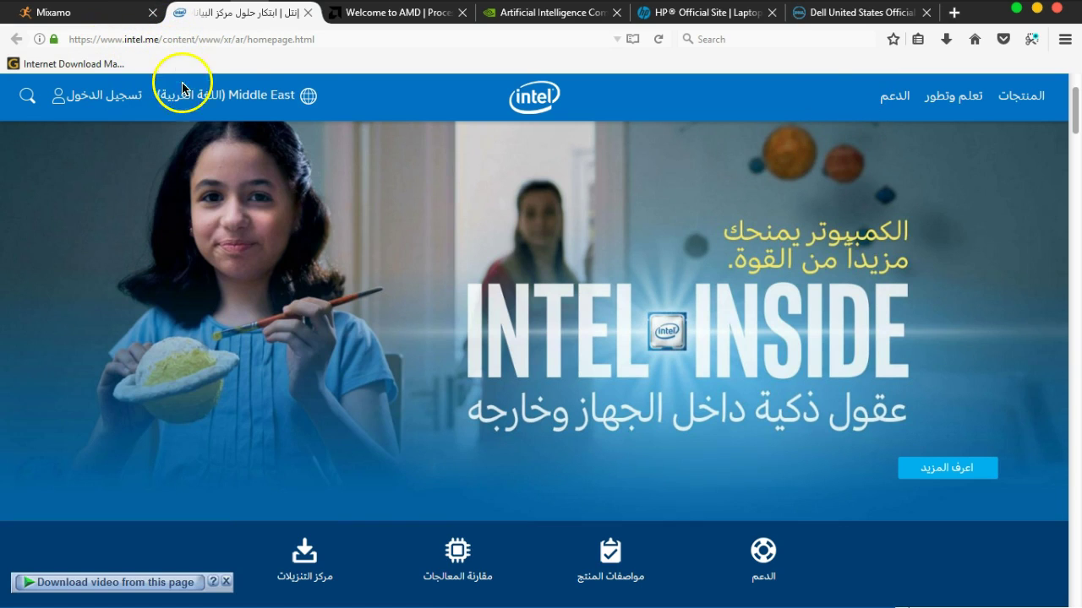
click(898, 111)
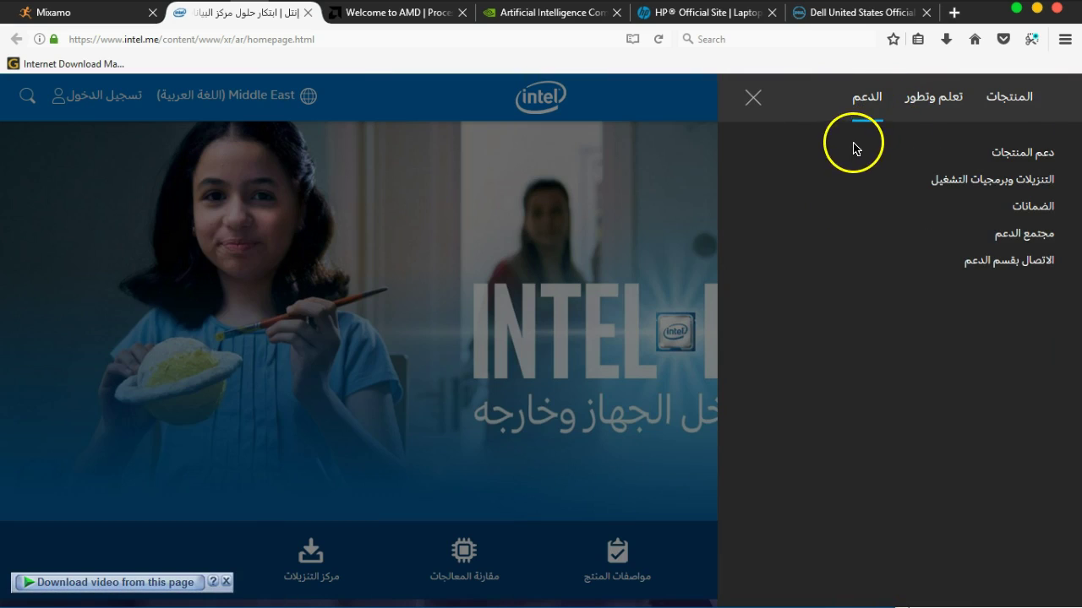
click(957, 182)
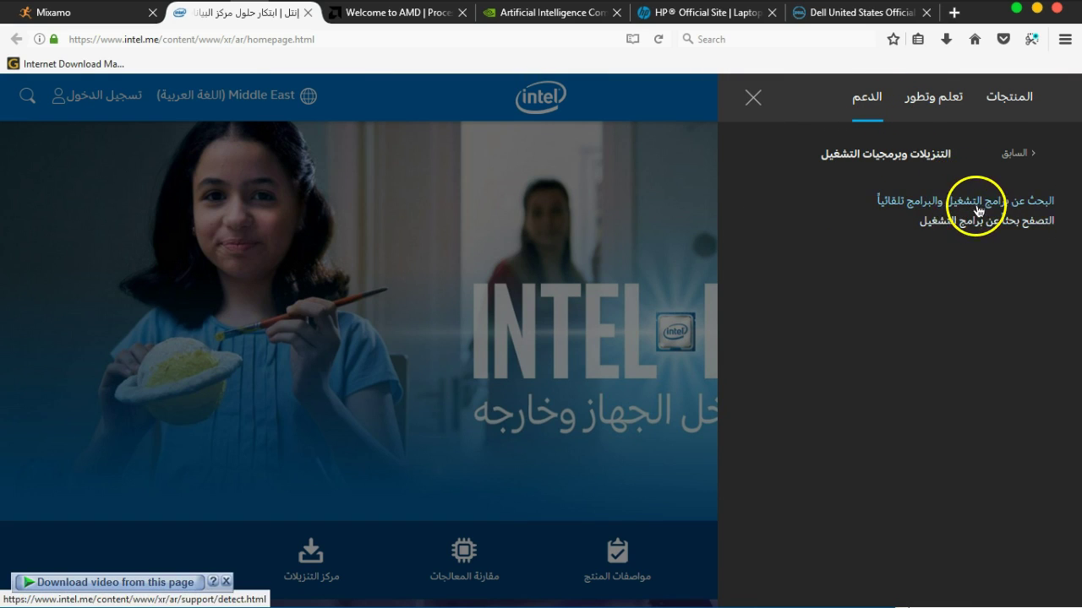
click(957, 205)
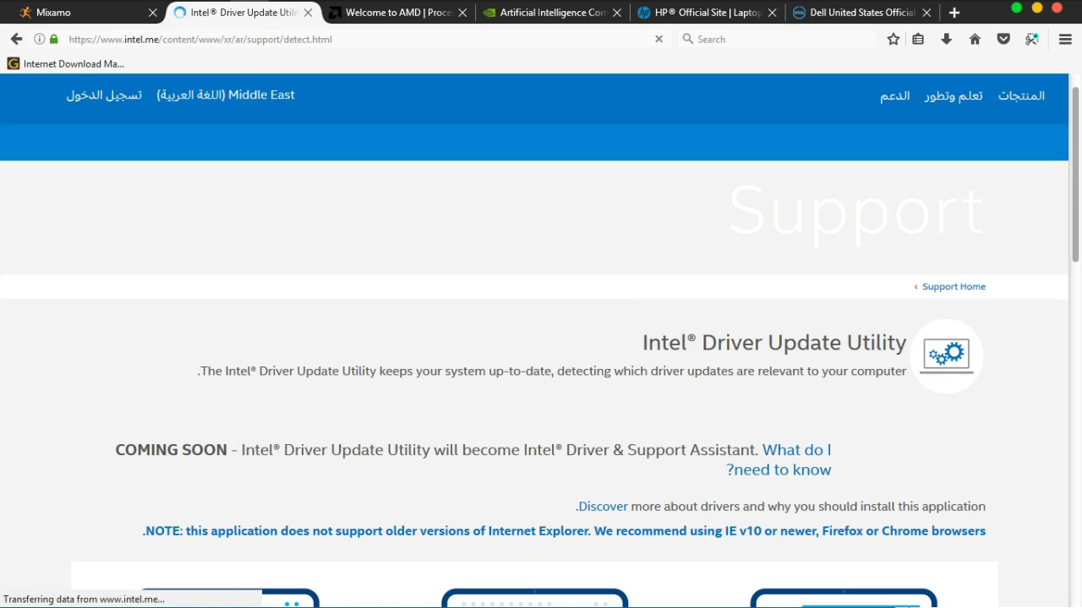
- Download the Intel Driver Update Utility, then close its tab
drag(1076, 234, 1076, 360)
scroll(1076, 359, down, 2)
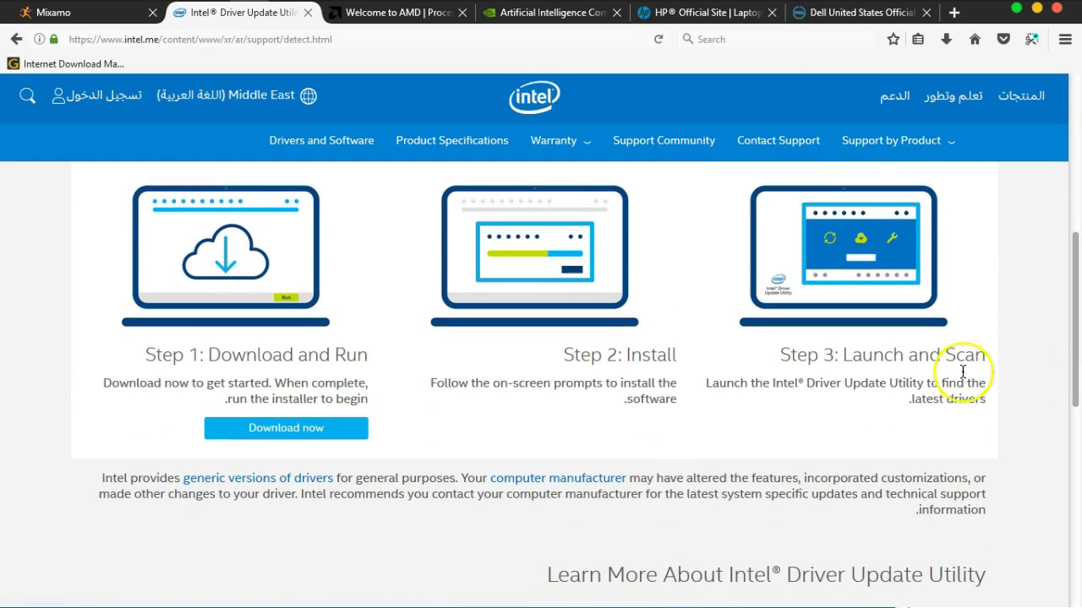
click(318, 440)
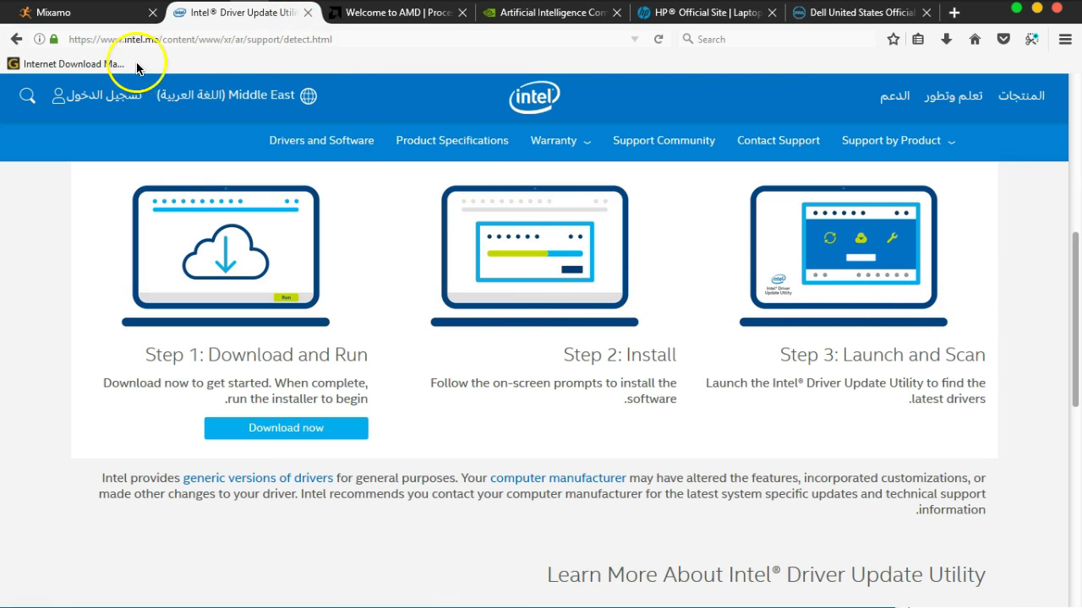
click(309, 13)
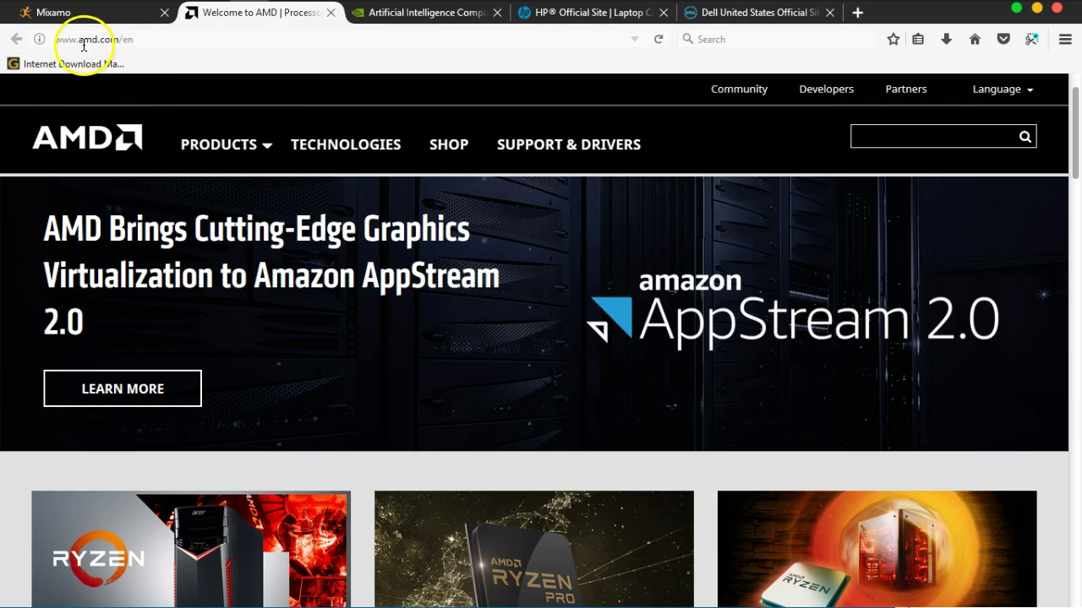
- Go to AMD's Support & Drivers page and dismiss the cookies notice
click(545, 156)
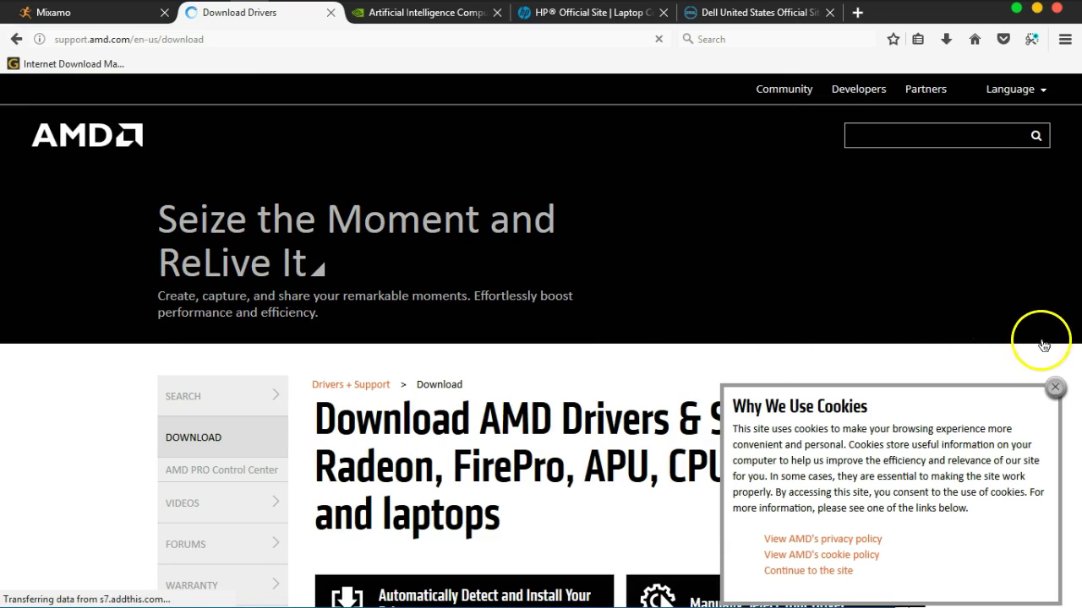
click(1055, 387)
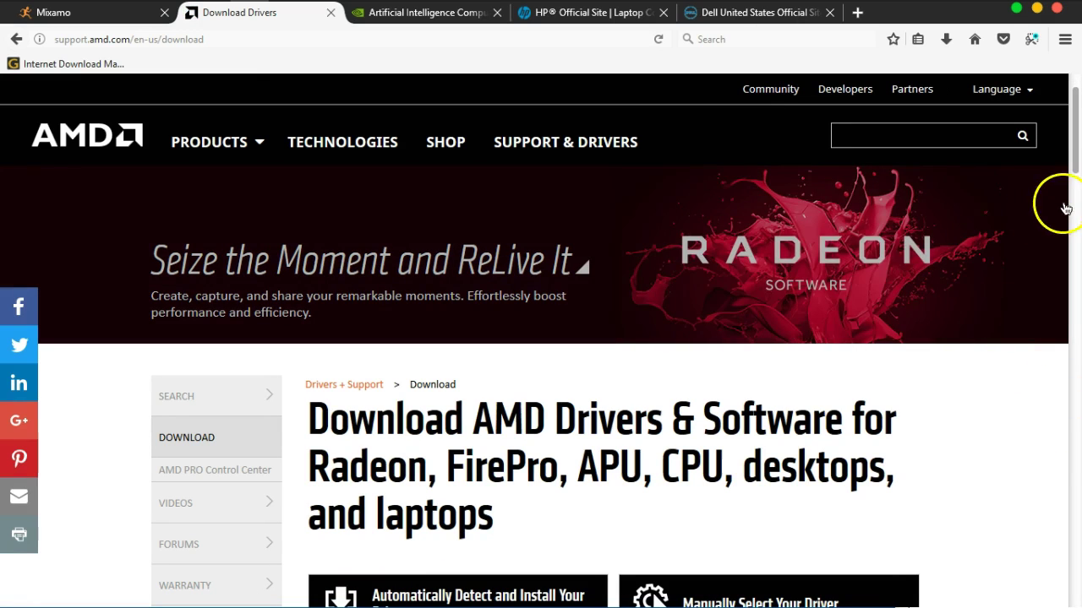
scroll(1075, 176, down, 1)
scroll(1075, 191, down, 4)
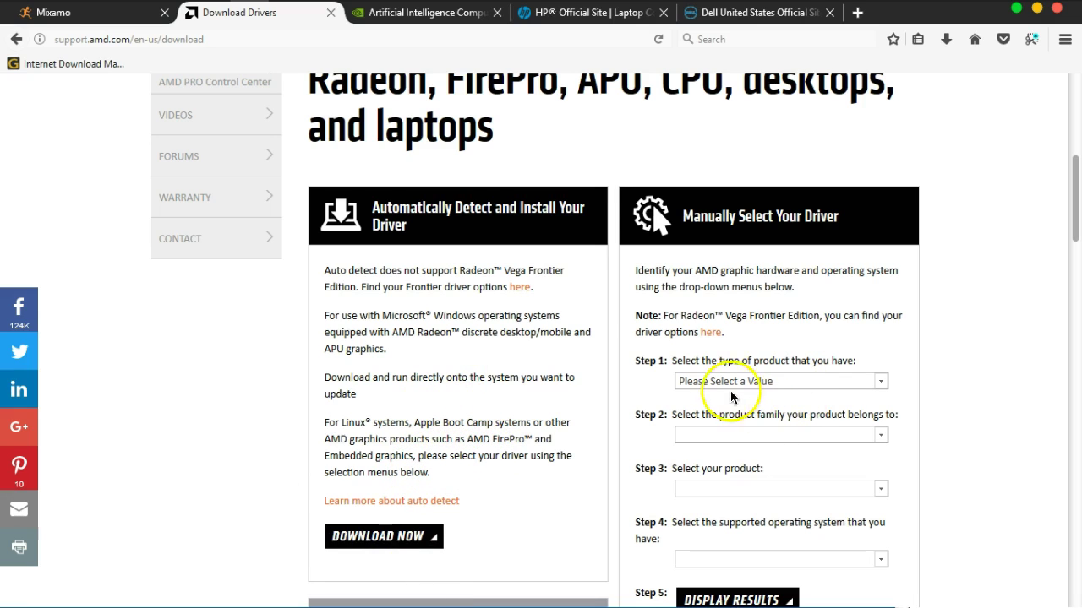
- Check the Step 1 product type dropdown, then scroll to Latest AMD Drivers and Software
click(759, 381)
click(760, 383)
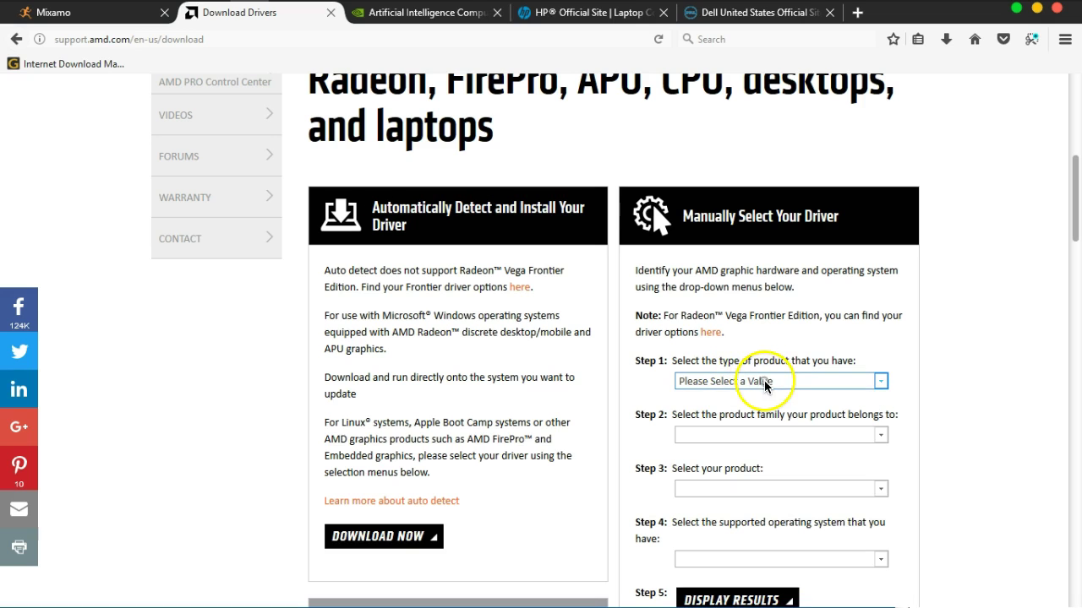
scroll(1070, 211, down, 5)
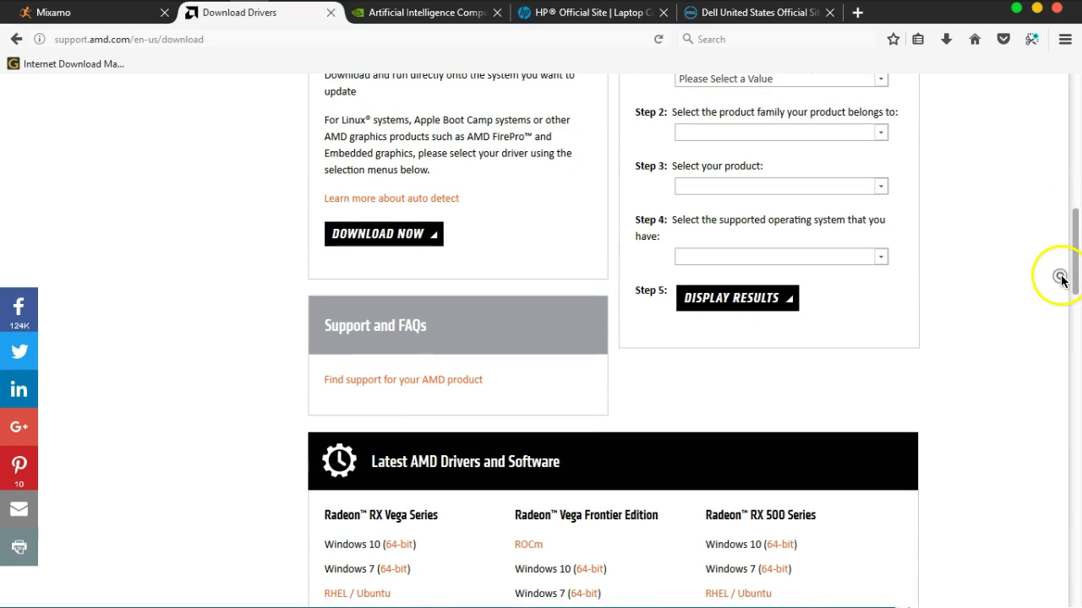
drag(1074, 270, 1077, 335)
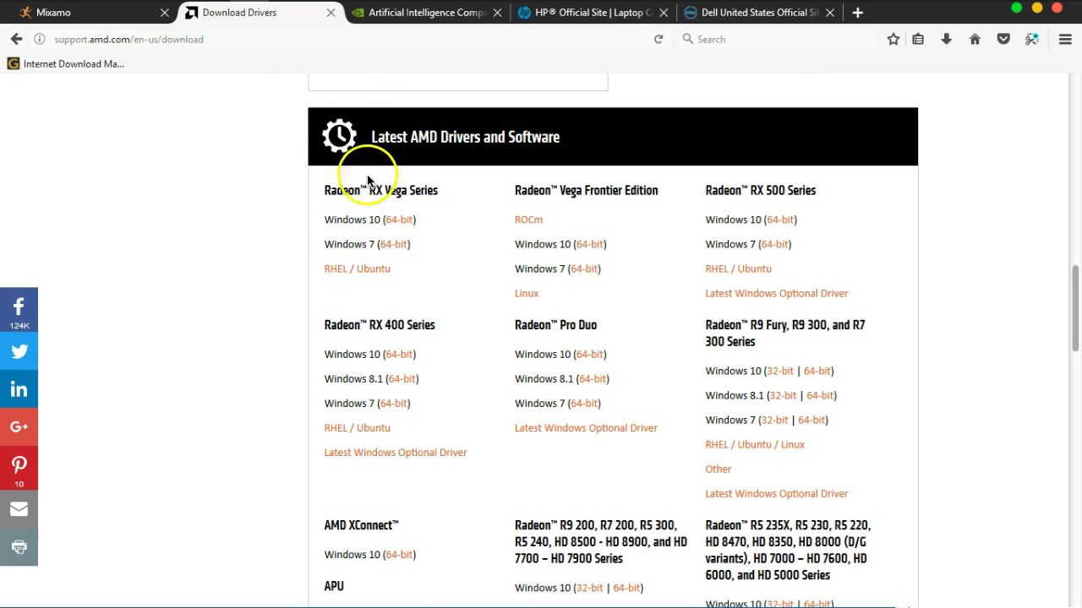
- Close the AMD tab, open All NVIDIA Drivers, then search Google for 'java' from the address bar
click(330, 12)
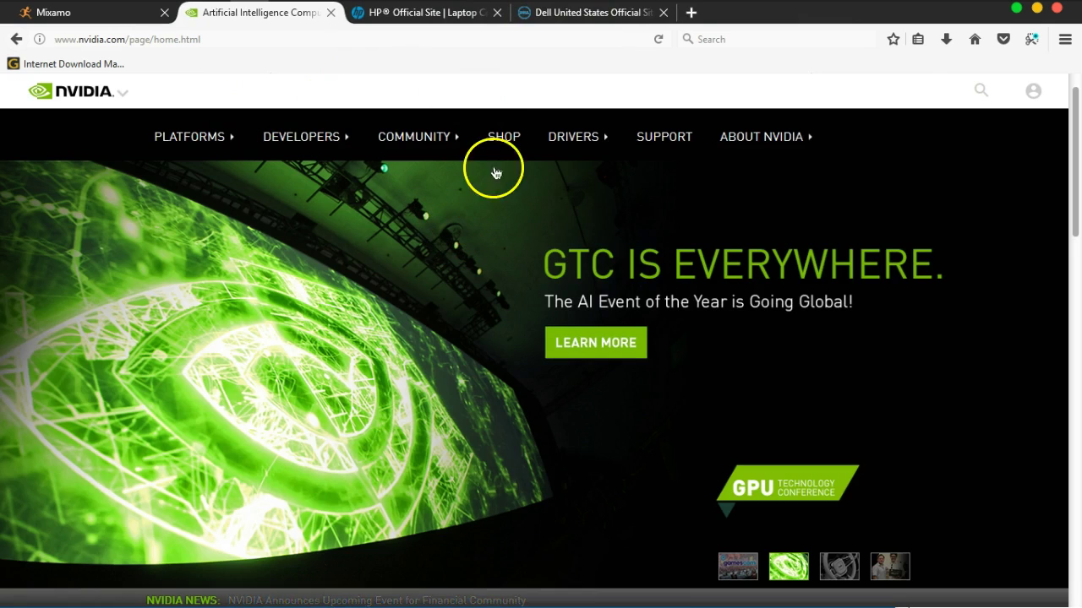
mouse_move(578, 136)
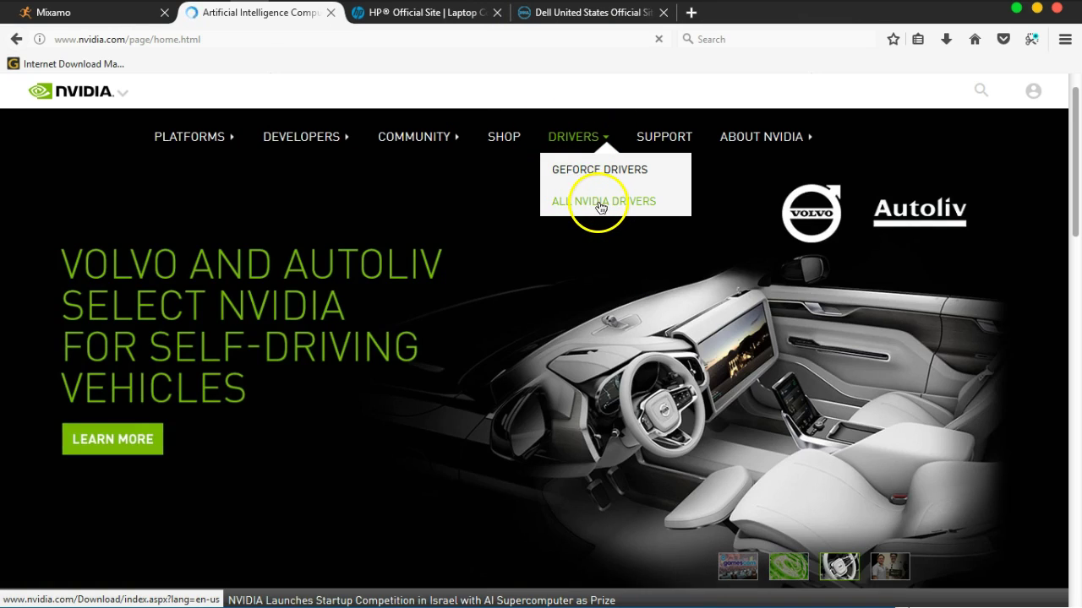
click(601, 205)
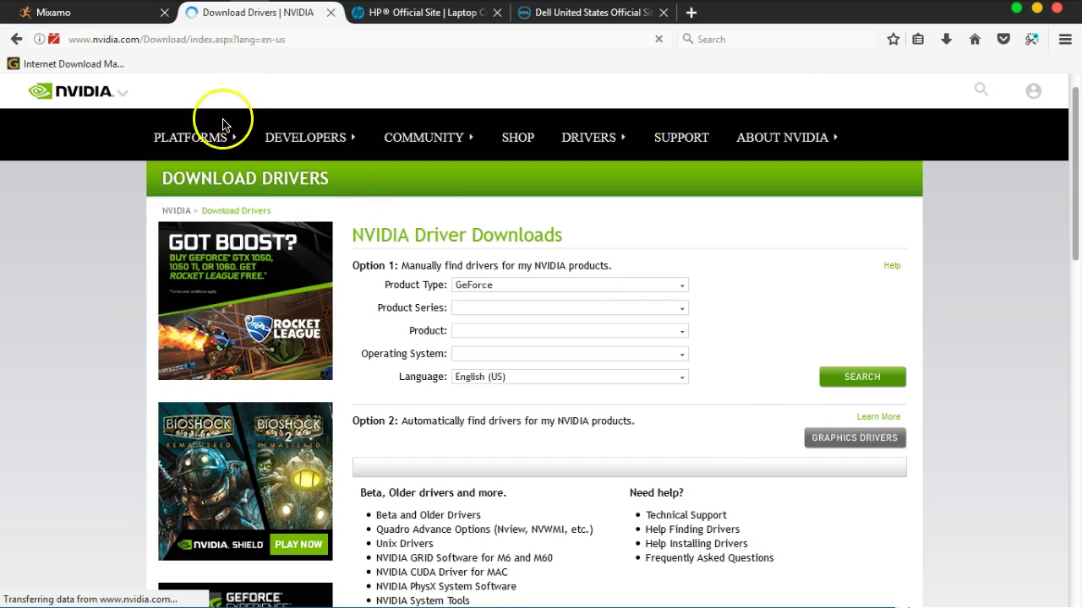
click(311, 38)
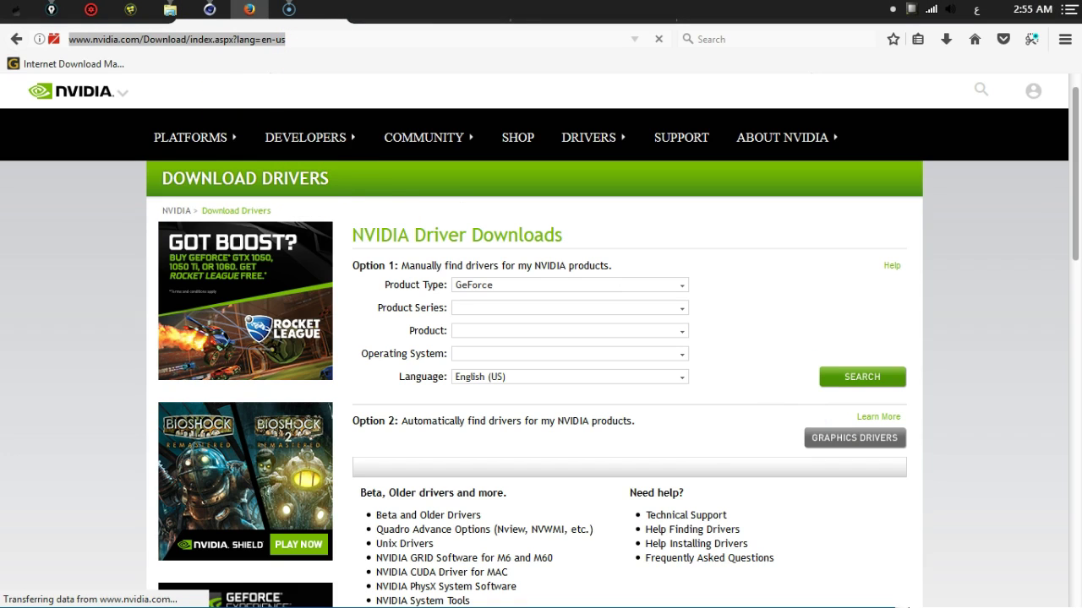
text(ت)
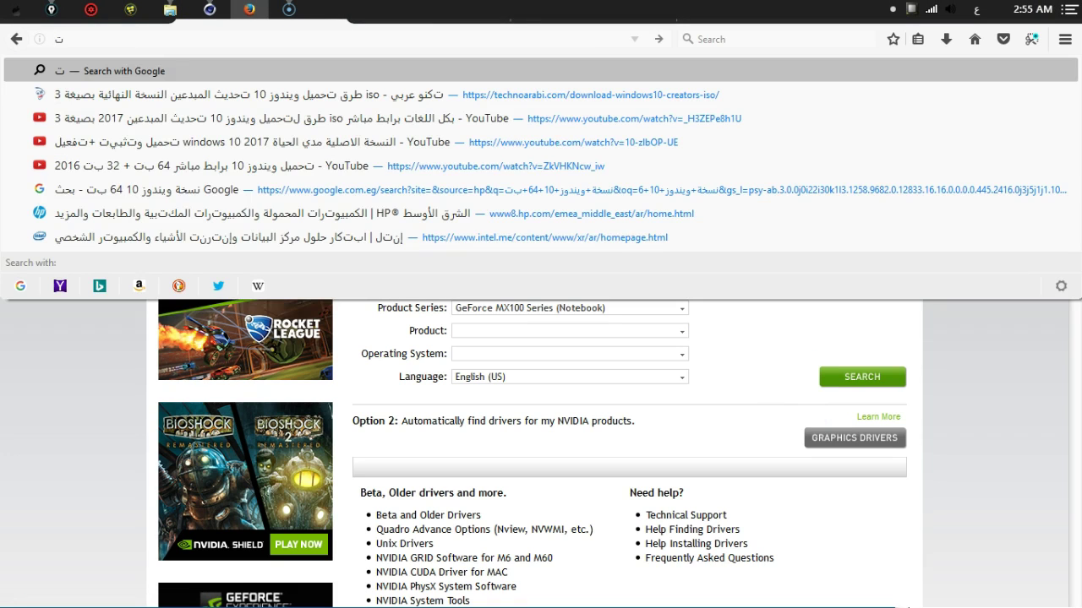
key(BackSpace)
text(غيل)
key(BackSpace)
key(BackSpace)
key(BackSpace)
key(BackSpace)
key(BackSpace)
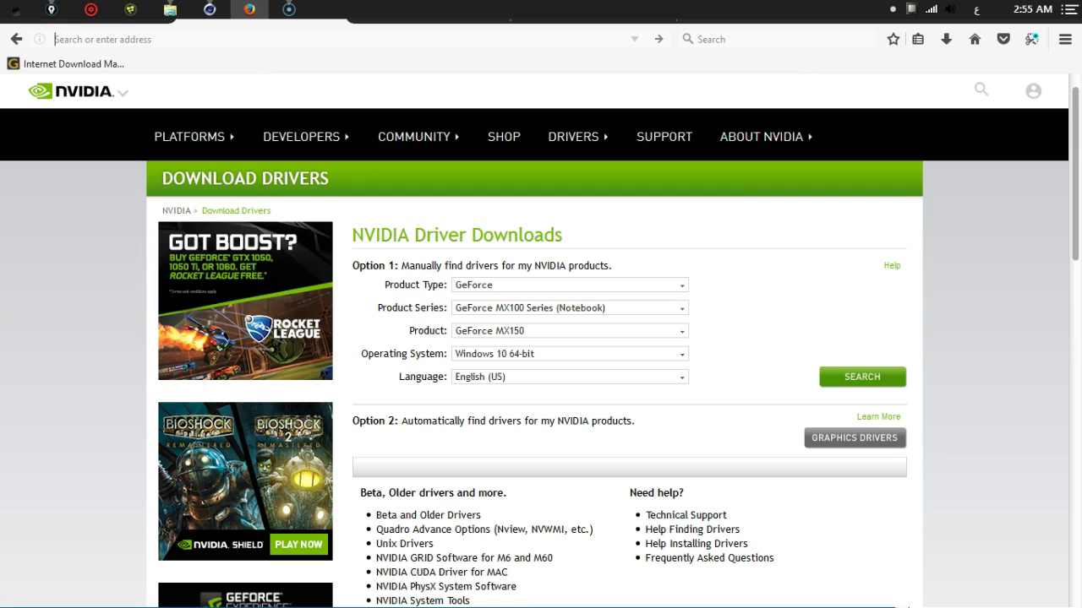
text(j)
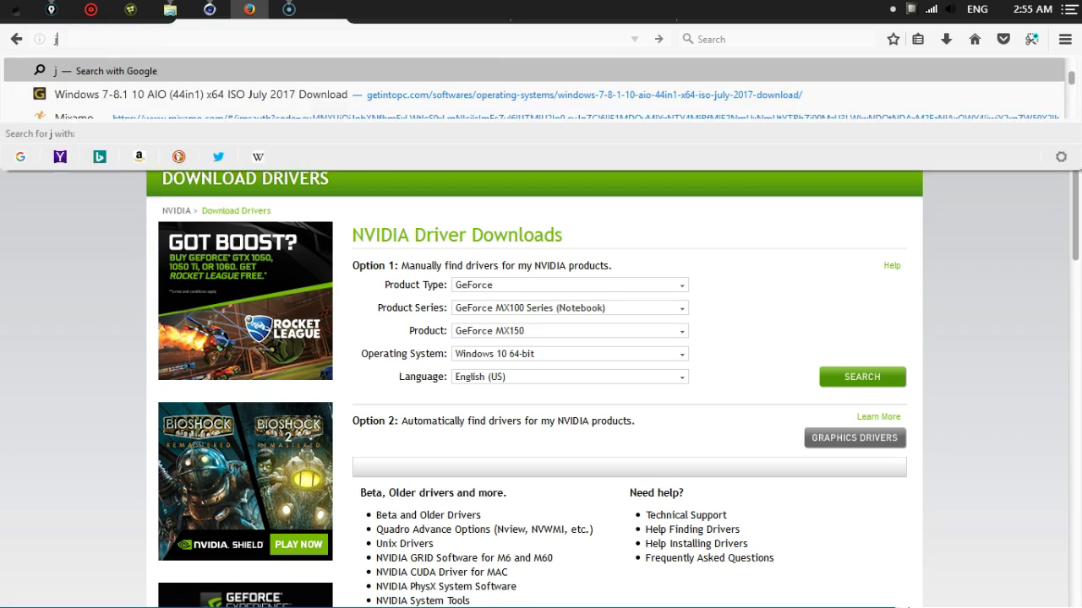
text(ava)
key(Return)
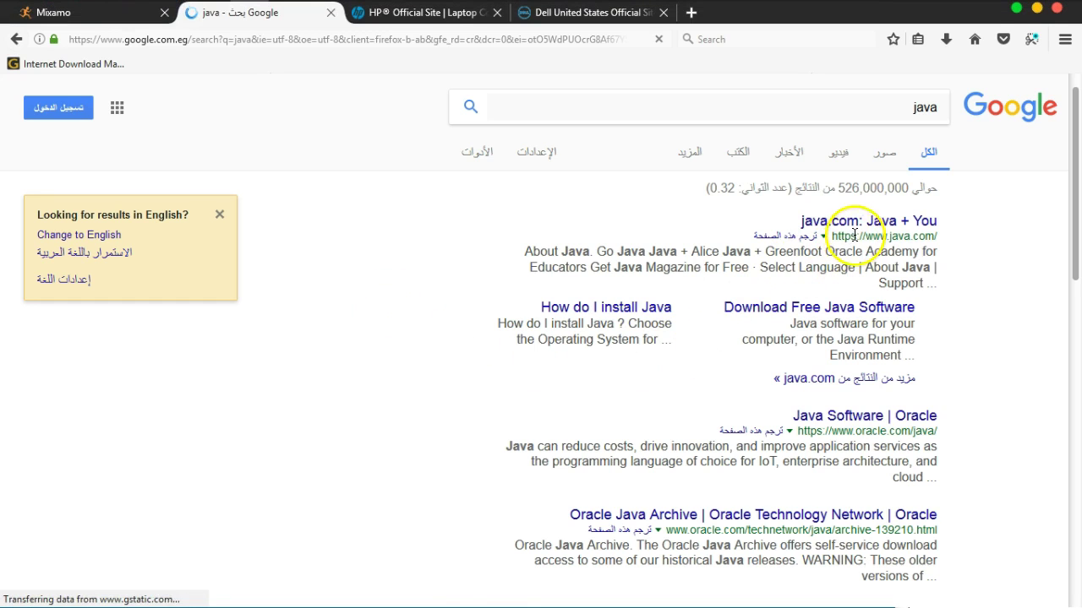
- Visit java.com from the search results, then close its tab
click(856, 229)
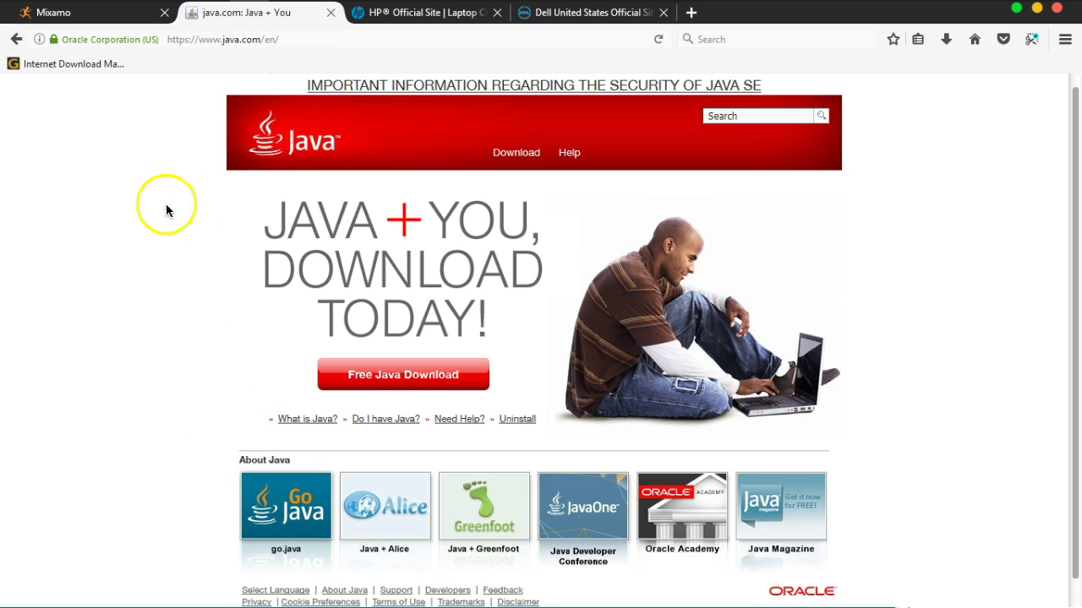
click(331, 12)
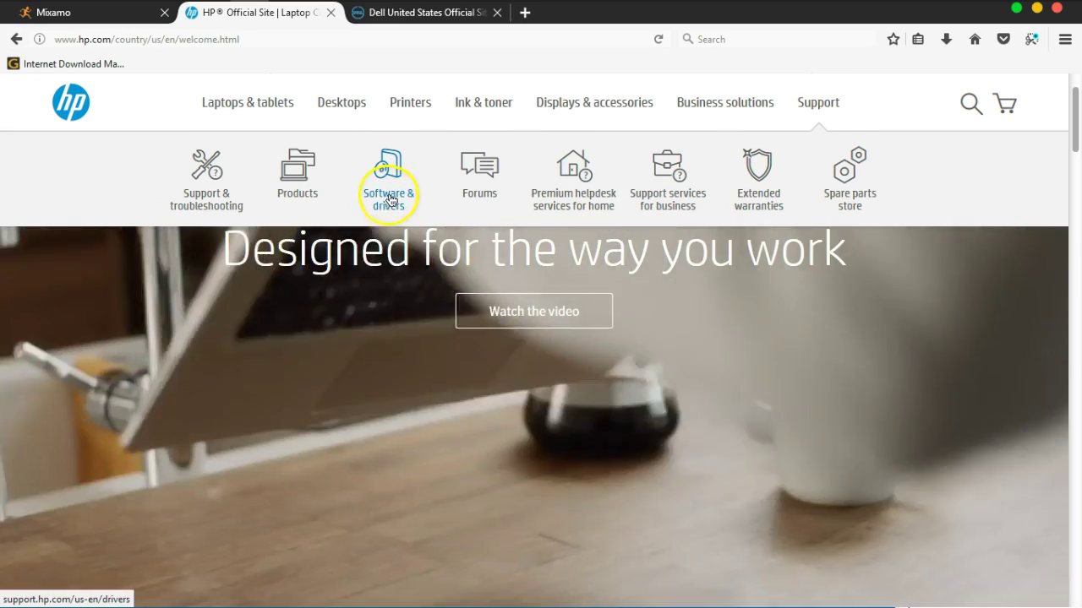
- Open HP's software and drivers page, then Dell's Drivers & Downloads page in its tab
click(382, 209)
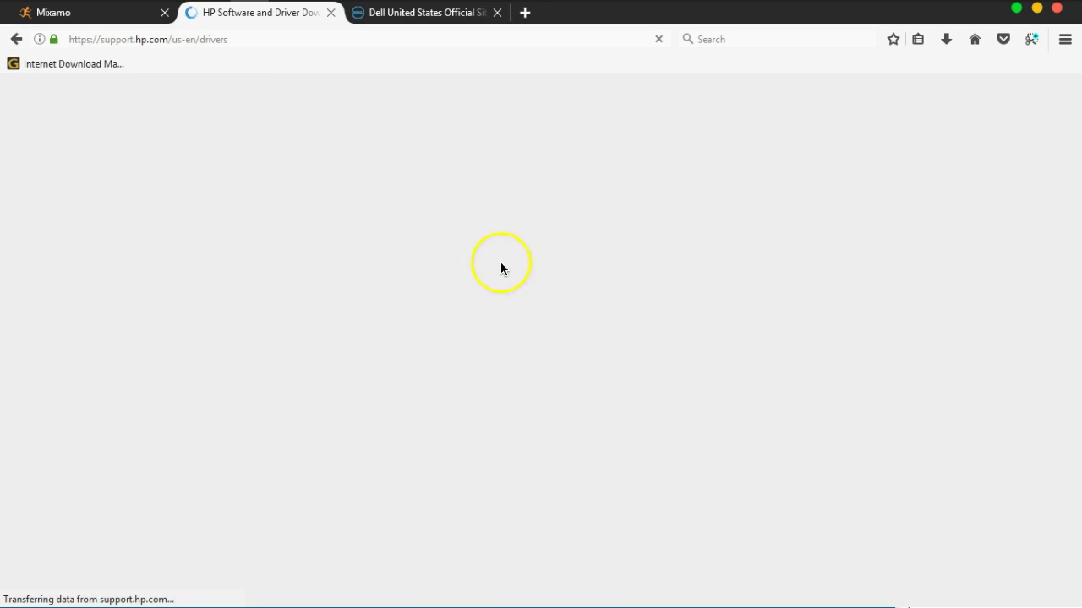
click(403, 20)
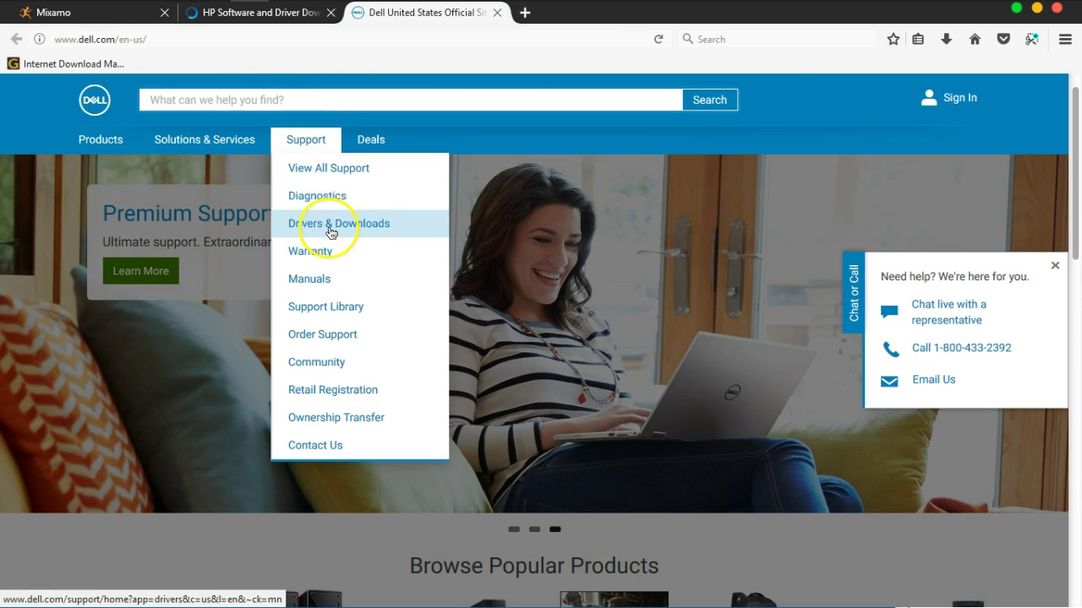
click(344, 229)
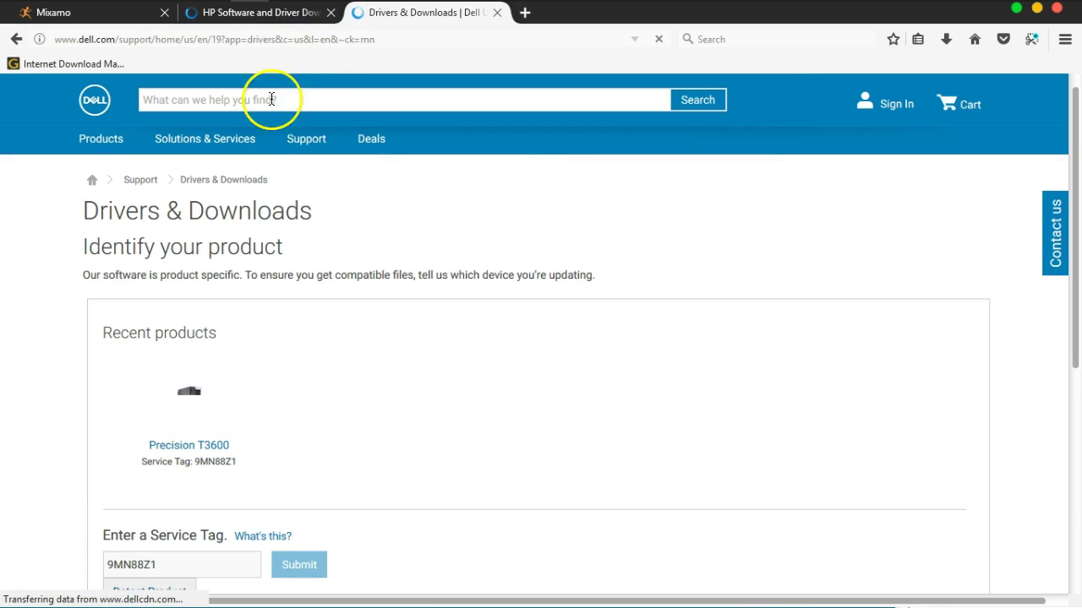
- Select the entered Dell service tag and run Detect Product
drag(1075, 249, 1066, 323)
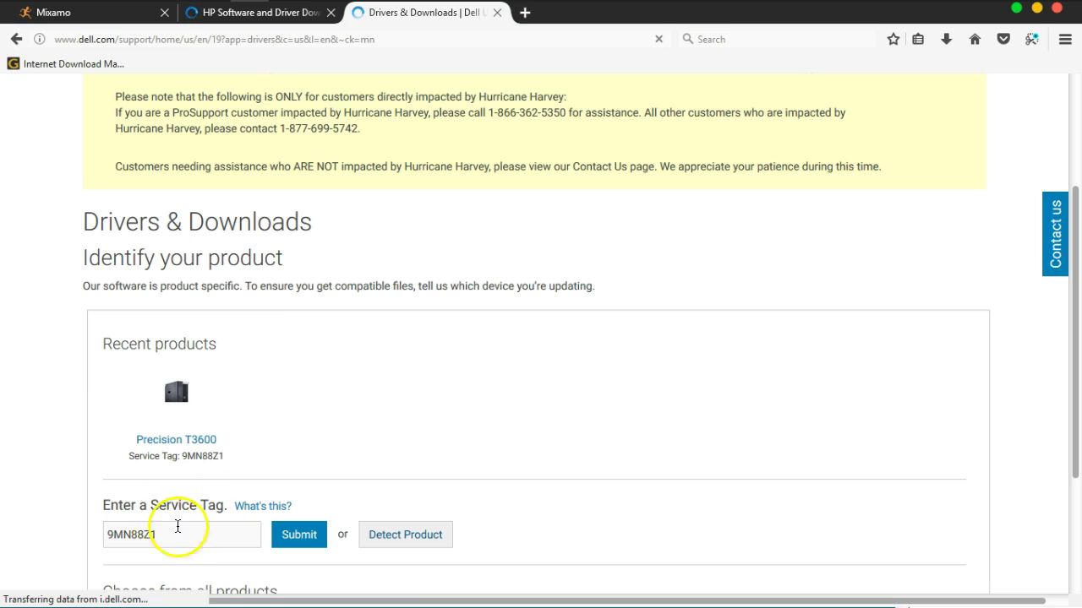
drag(164, 533, 108, 536)
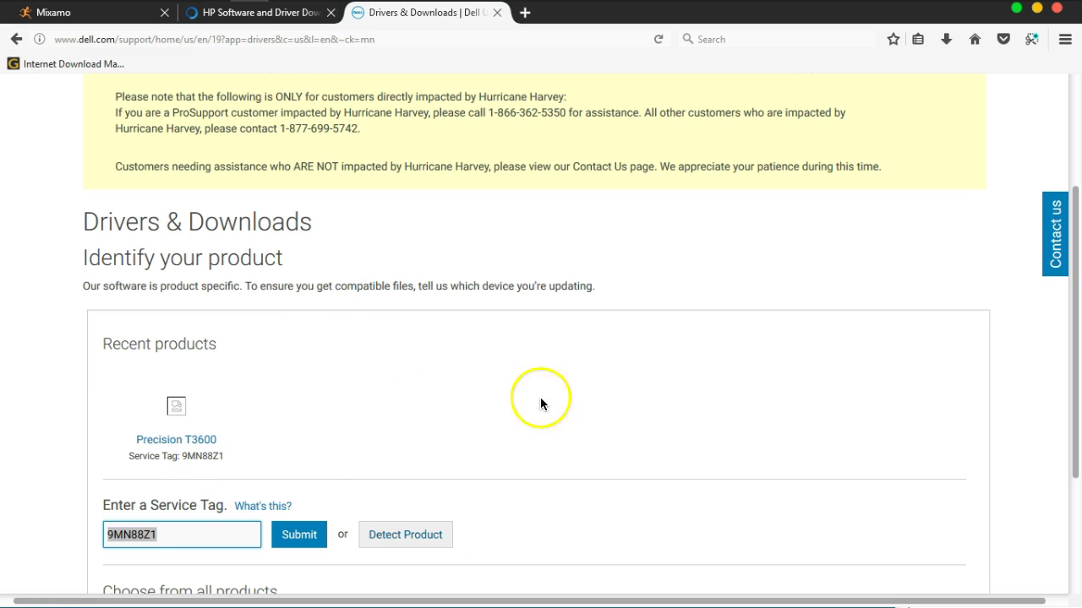
click(403, 534)
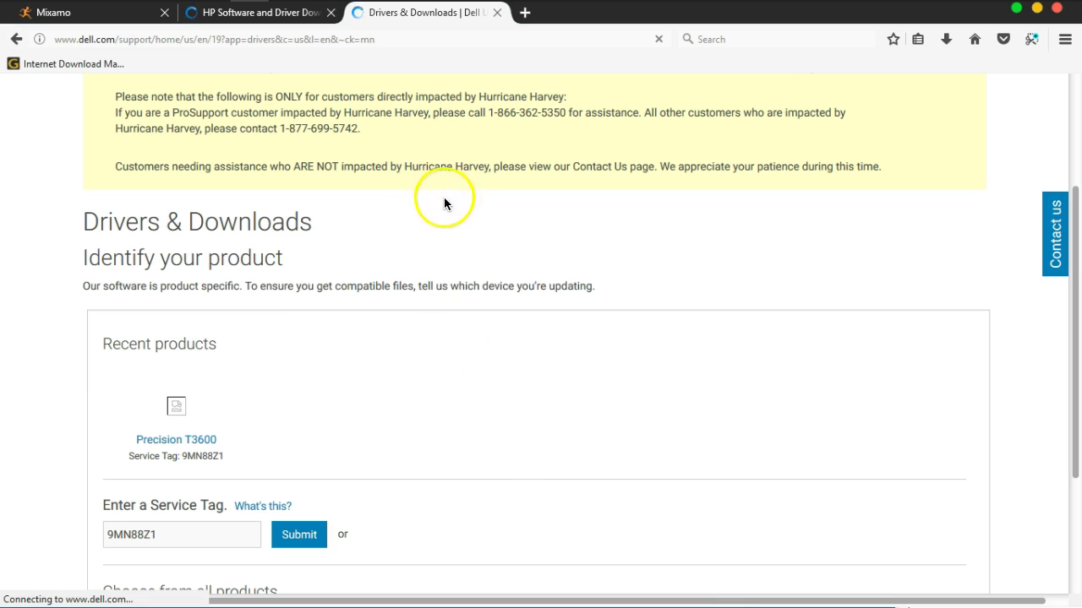
- Look over the example product number on HP's Software and Driver page, then close that tab
click(275, 13)
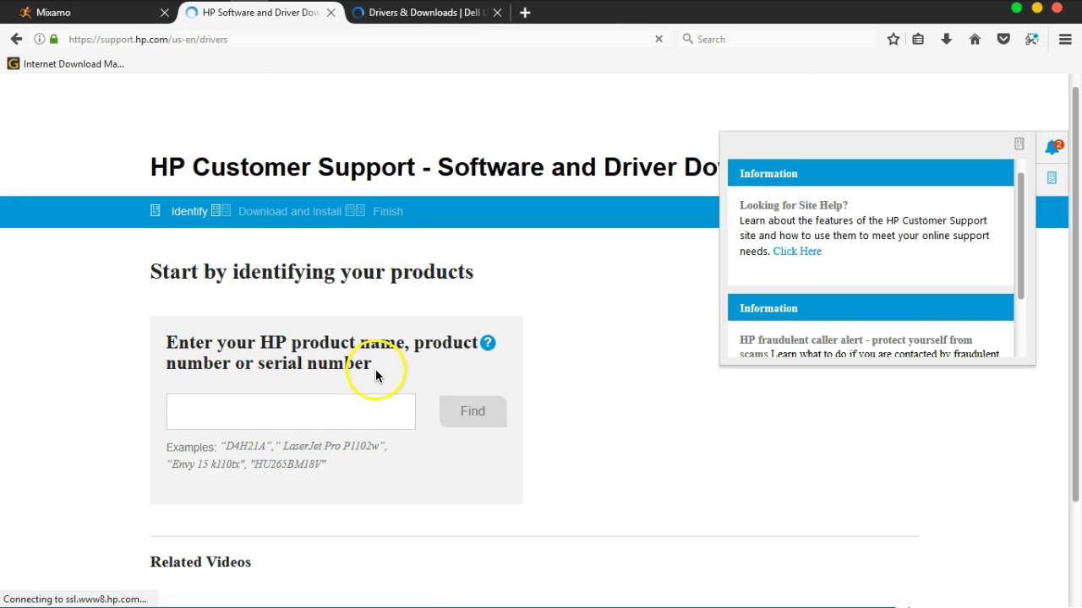
drag(225, 447, 258, 446)
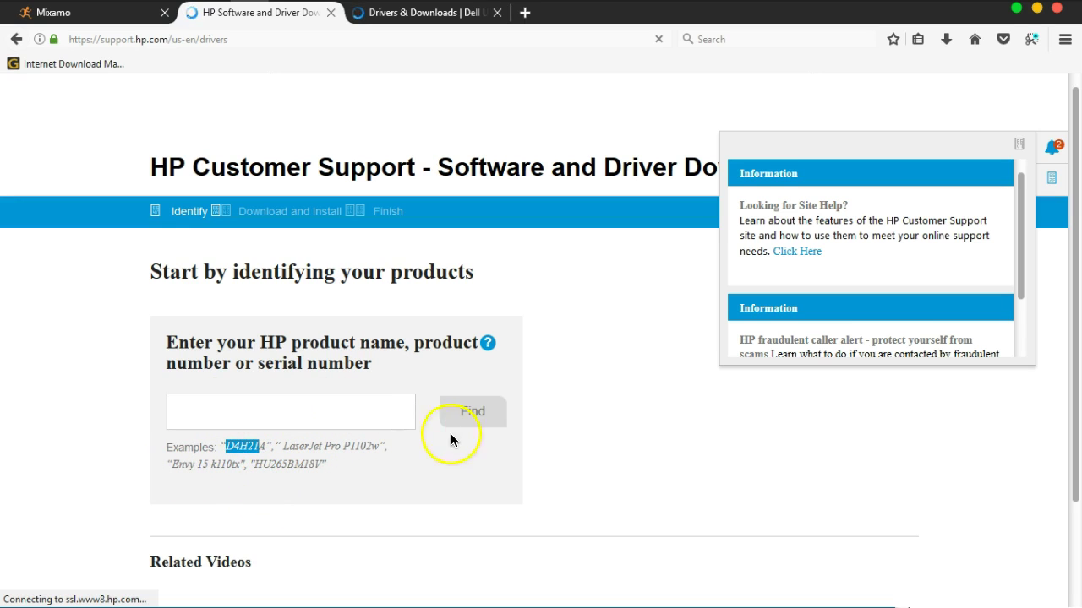
click(330, 13)
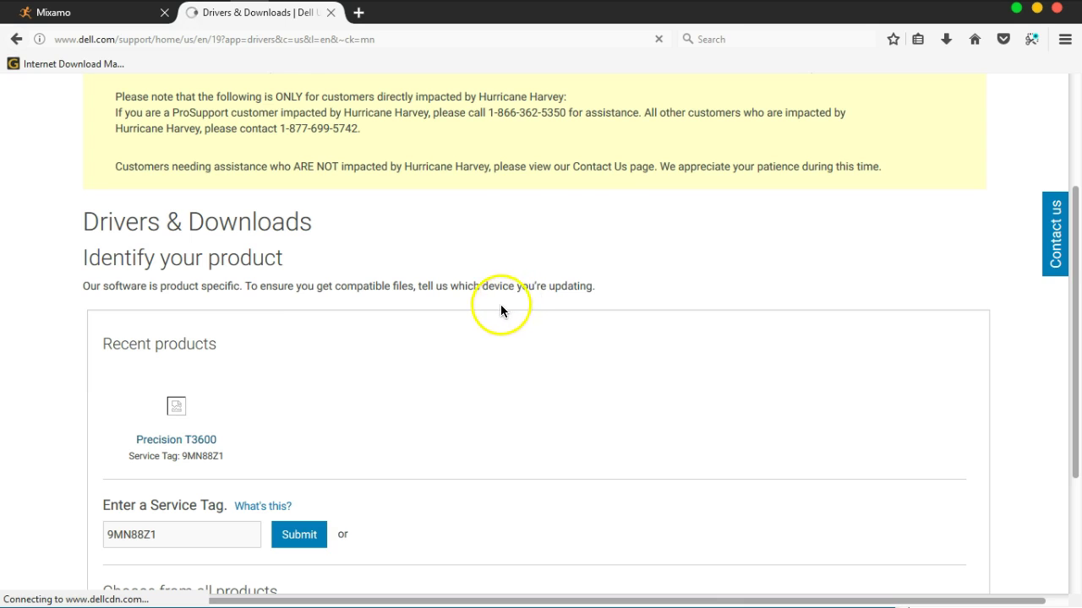
- Close the Dell Drivers & Downloads tab, leaving only the Mixamo tab
click(331, 12)
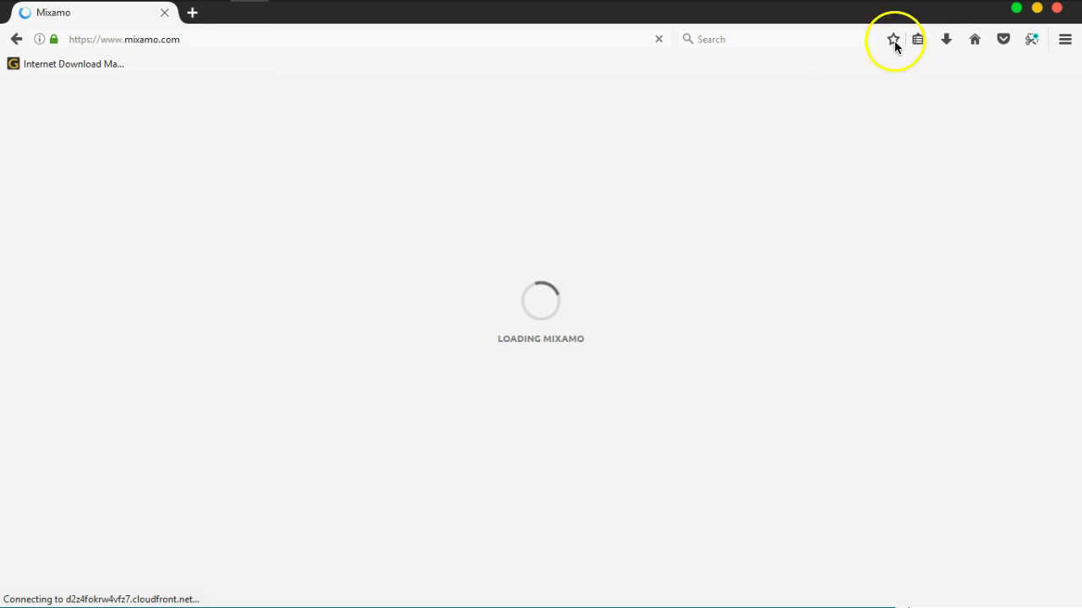
- Minimize Firefox to bring back the empty Cinema 4D scene
click(1035, 8)
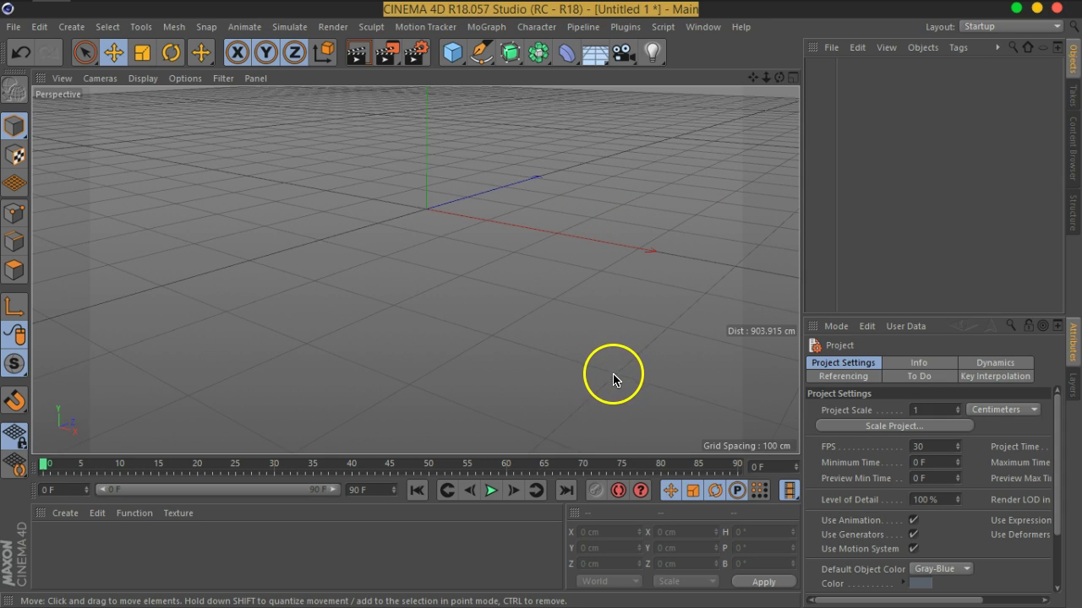
- Add a default 200 cm Cube primitive at the scene origin
drag(772, 74, 788, 78)
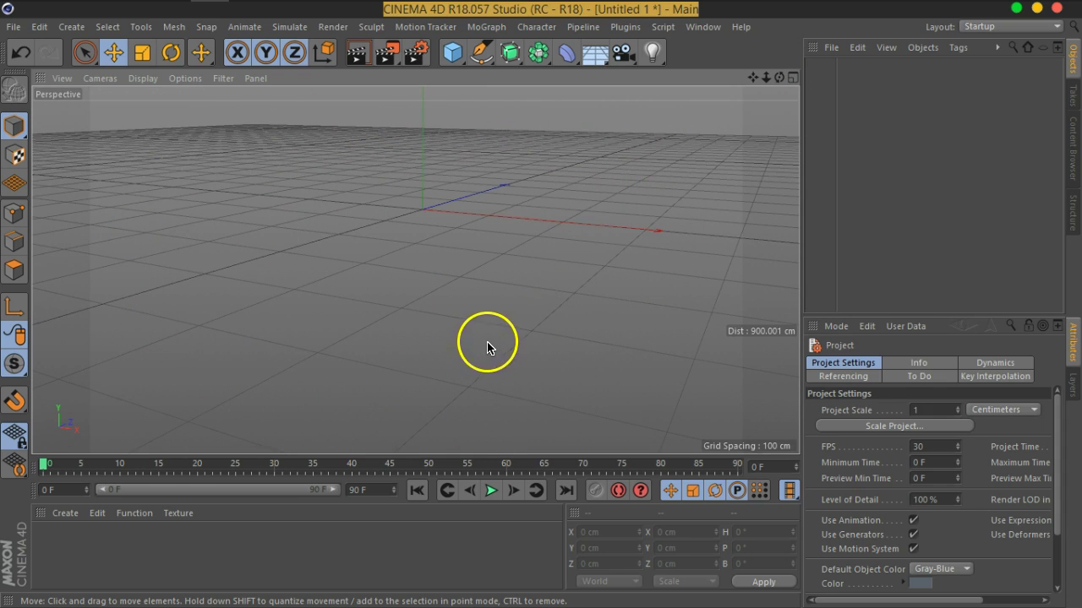
click(460, 66)
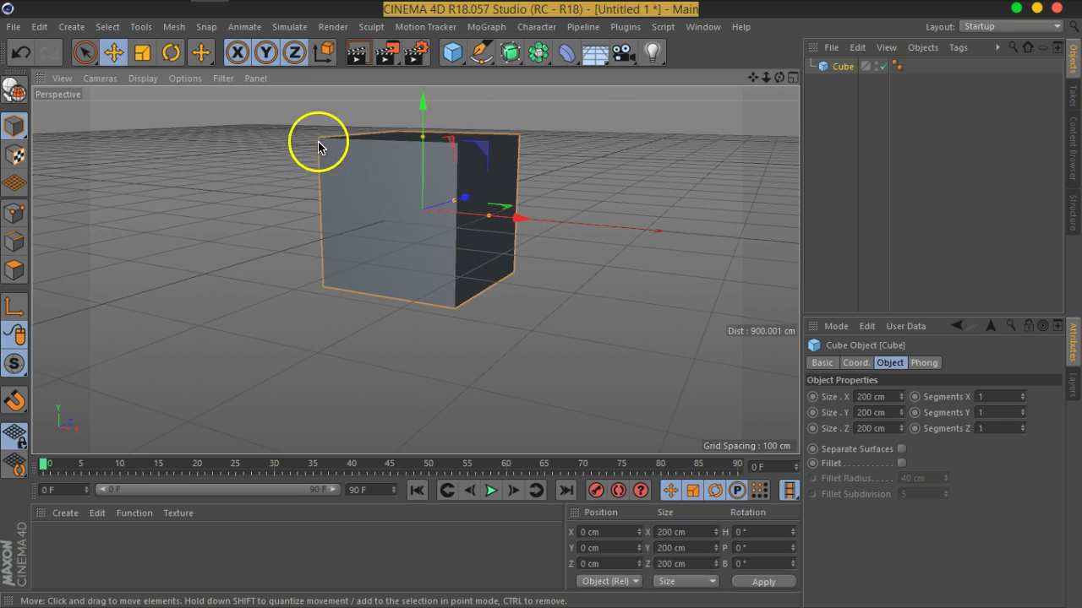
- Switch the viewport to Lines display, then back to Gouraud Shading
click(139, 79)
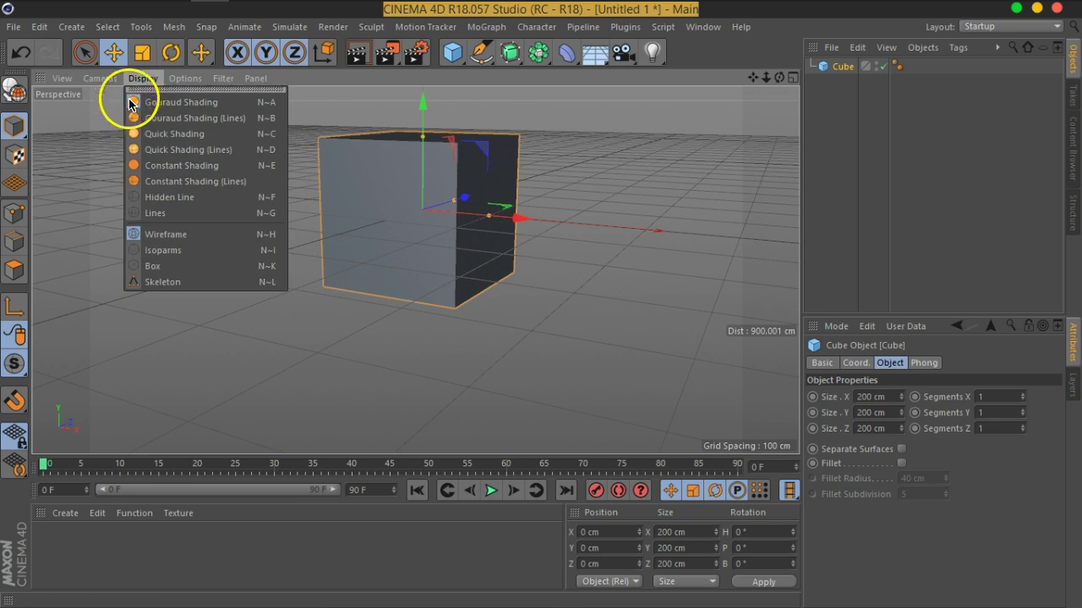
click(180, 212)
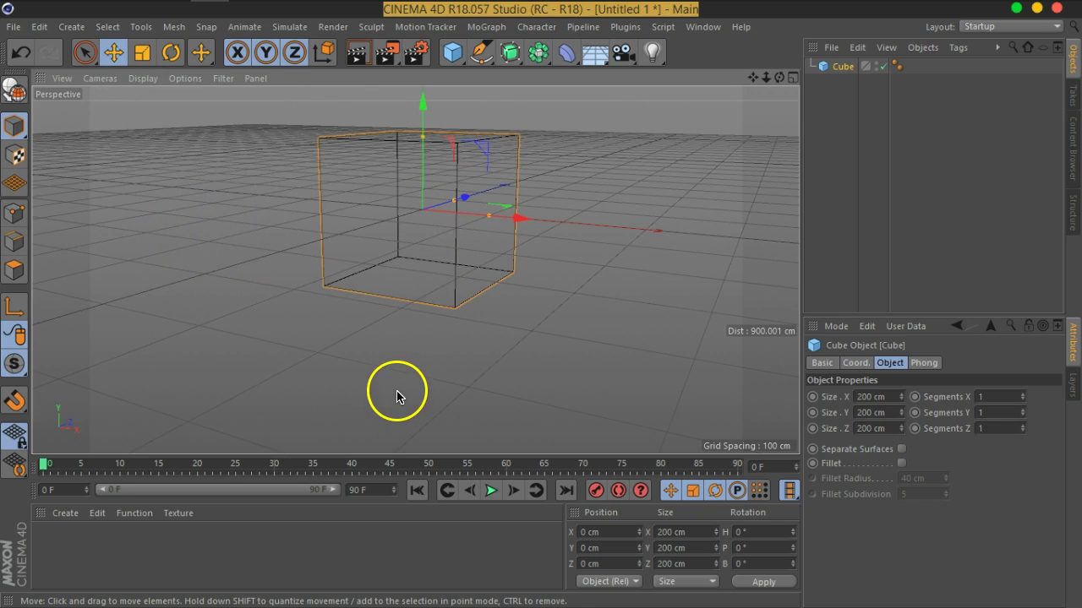
click(142, 78)
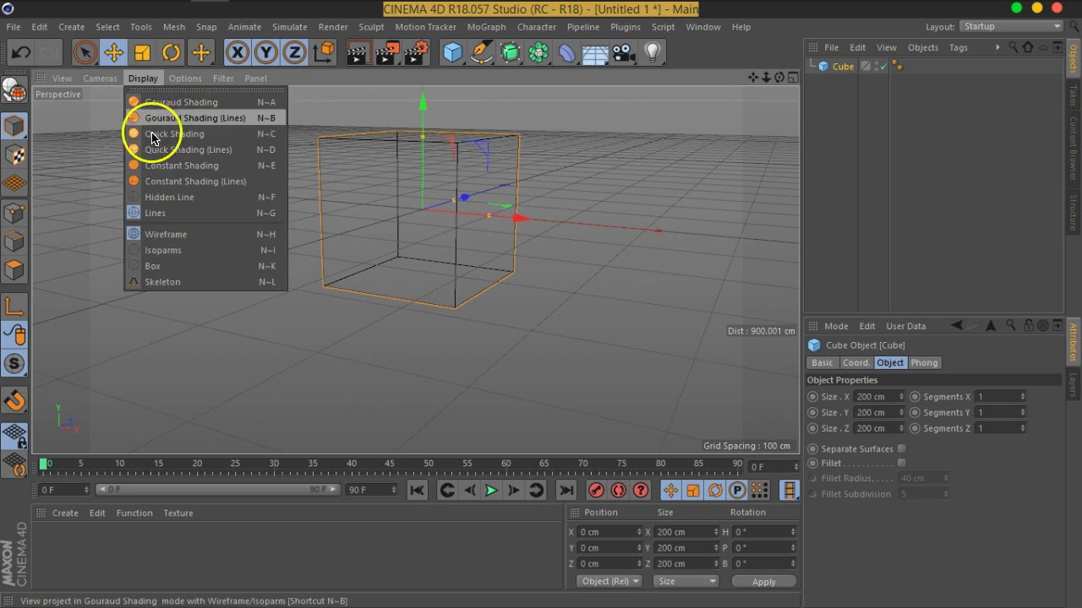
click(190, 102)
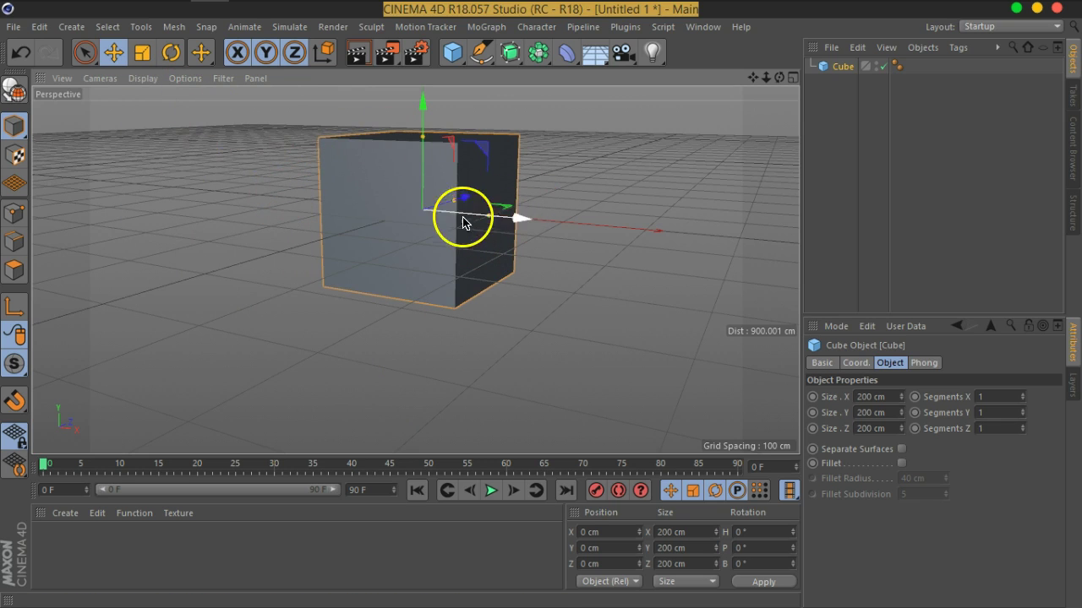
- Delete the Cube from the Object Manager, leaving the scene empty
mouse_move(495, 210)
alt+middle_down()
mouse_move(430, 273)
mouse_move(481, 261)
mouse_move(455, 401)
alt+middle_up()
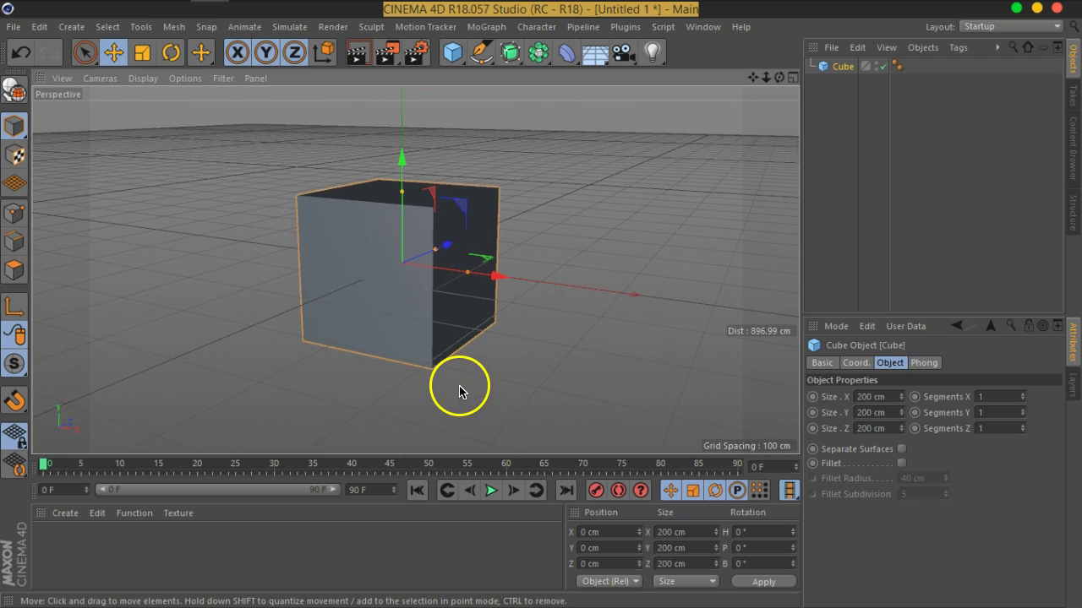
click(833, 108)
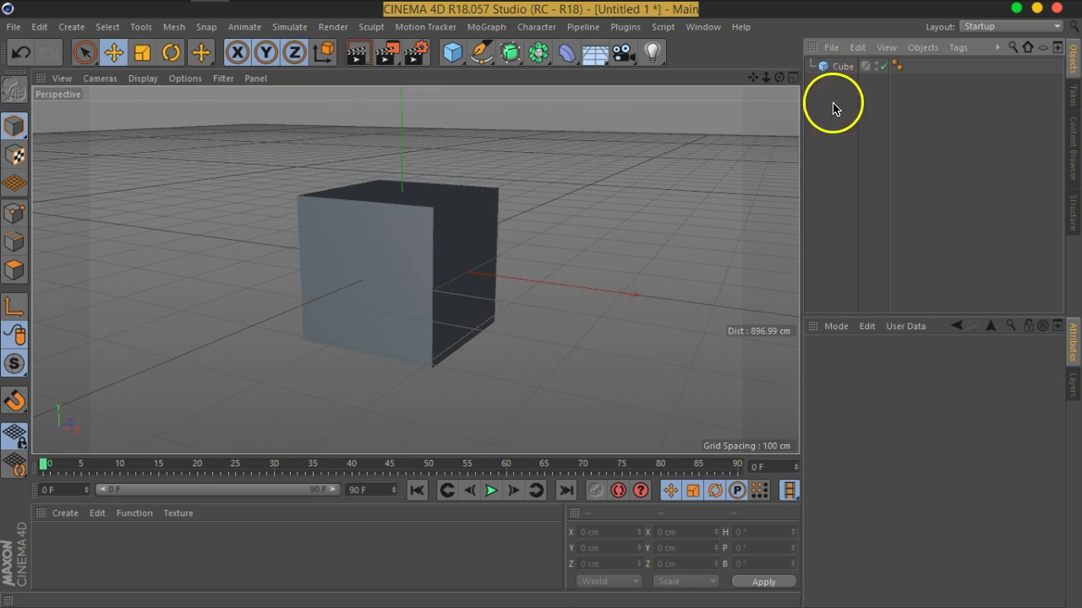
click(842, 66)
key(Delete)
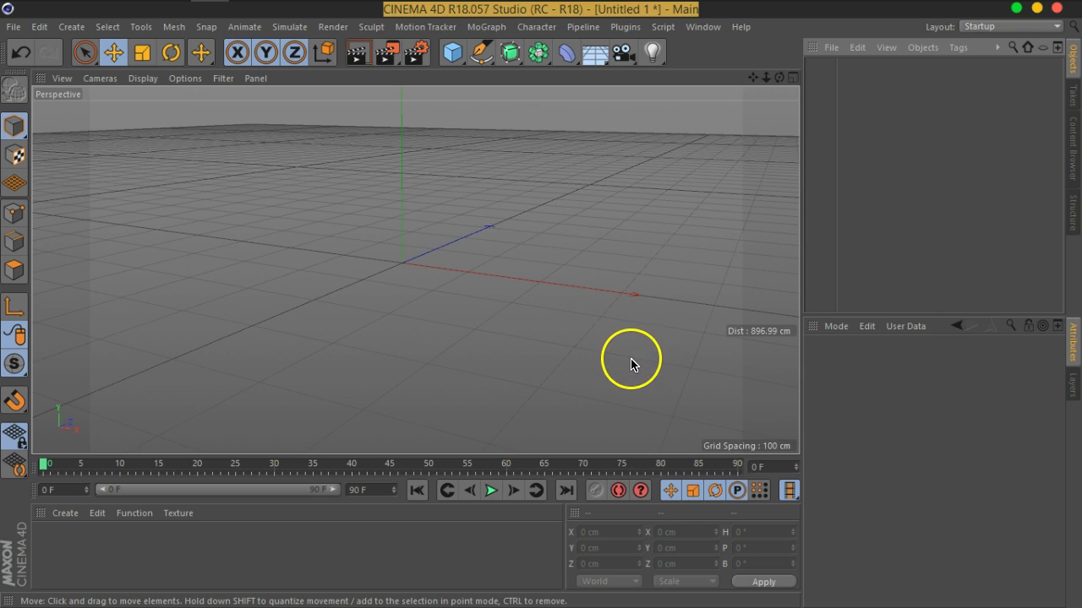
- Open Preferences and switch the interface scheme to Light, then back to Dark
click(39, 27)
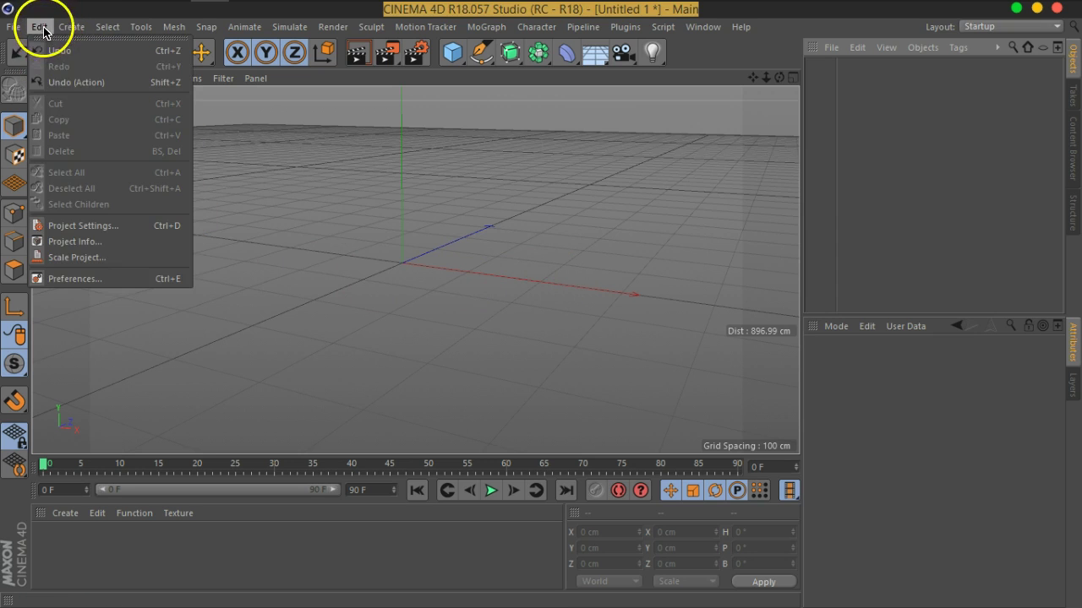
click(118, 280)
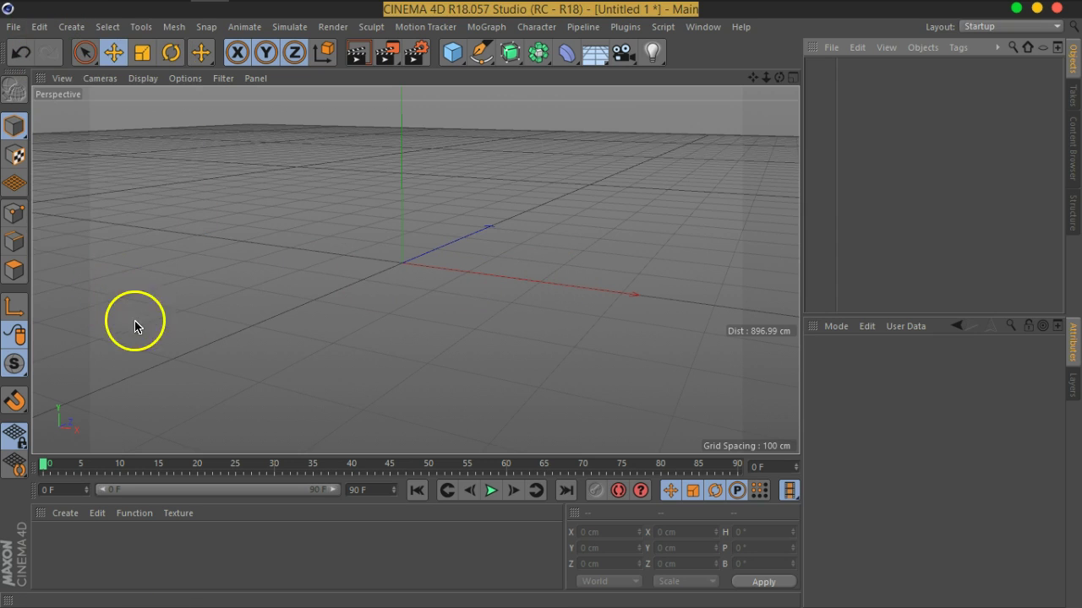
mouse_move(304, 24)
mouse_down()
mouse_move(426, 113)
mouse_move(509, 112)
mouse_up()
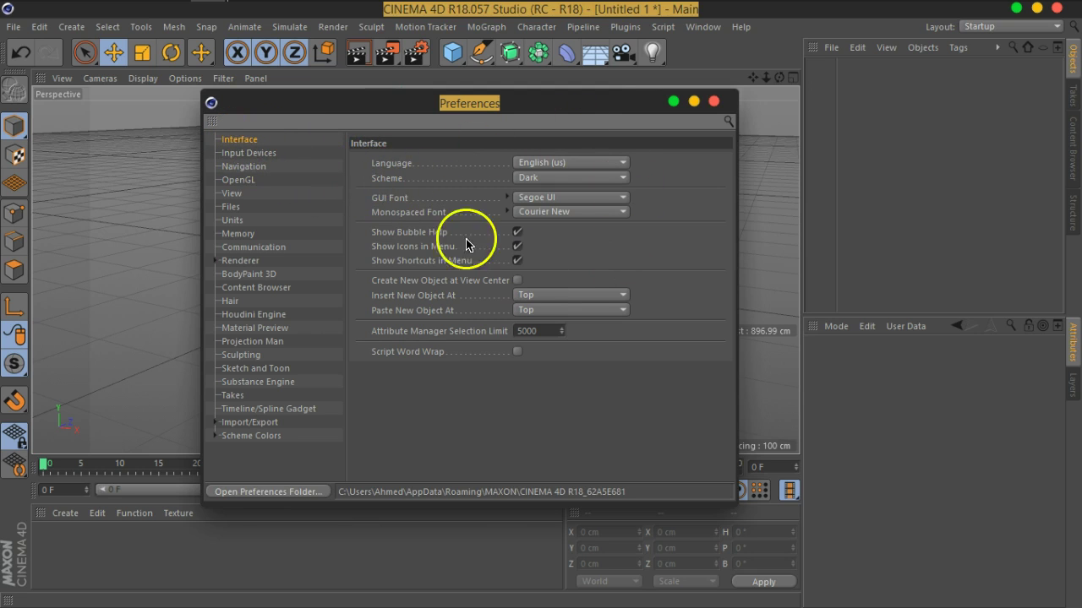
click(545, 177)
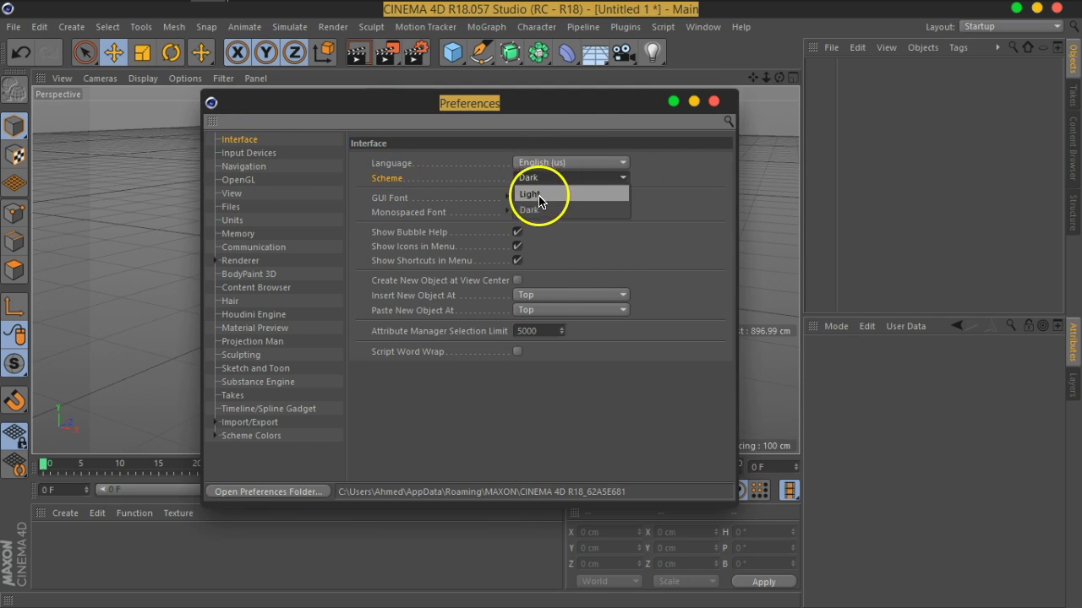
click(542, 189)
click(544, 179)
click(541, 211)
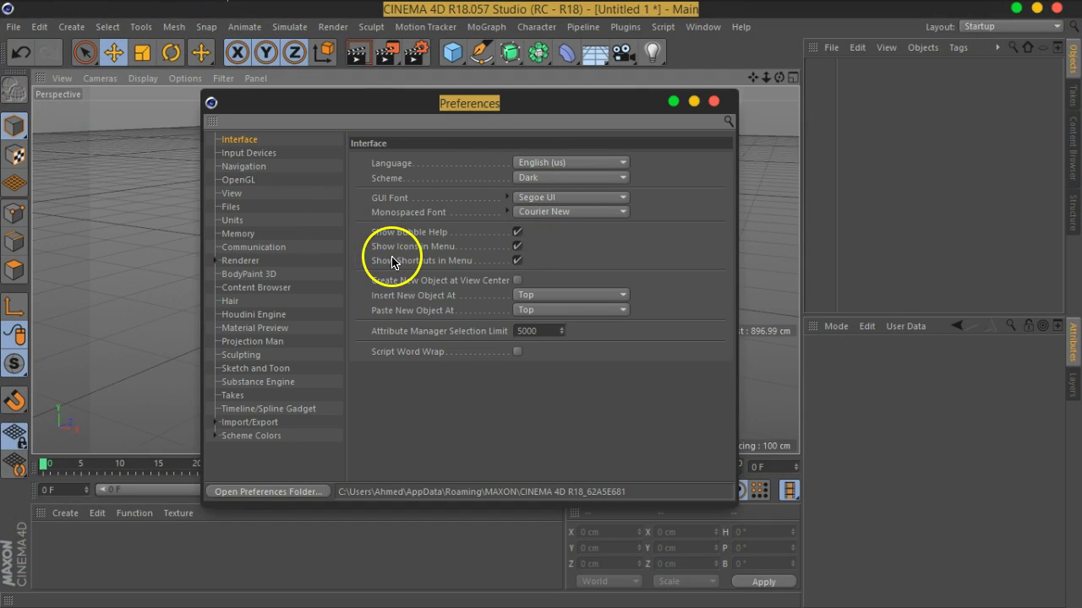
- Browse the Input Devices and Navigation preference pages, ending on the OpenGL page
click(262, 155)
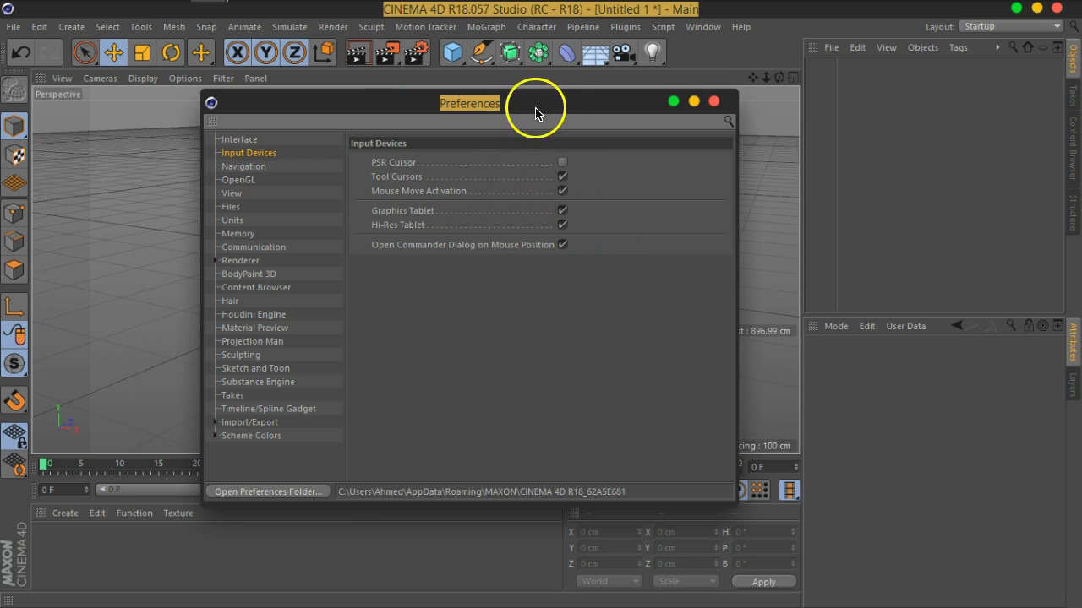
drag(536, 113, 455, 196)
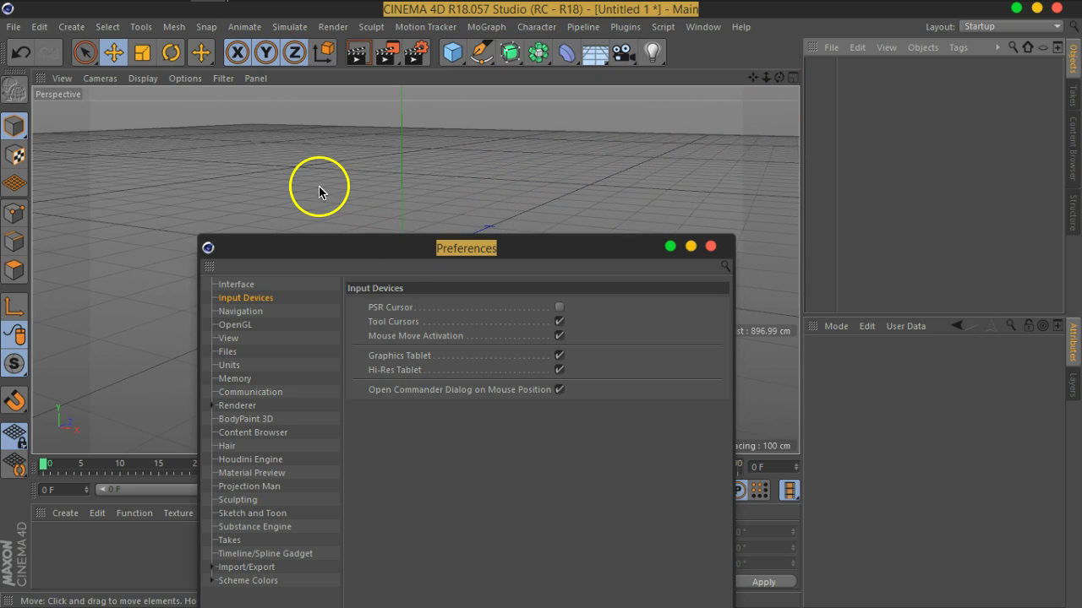
drag(454, 248, 513, 84)
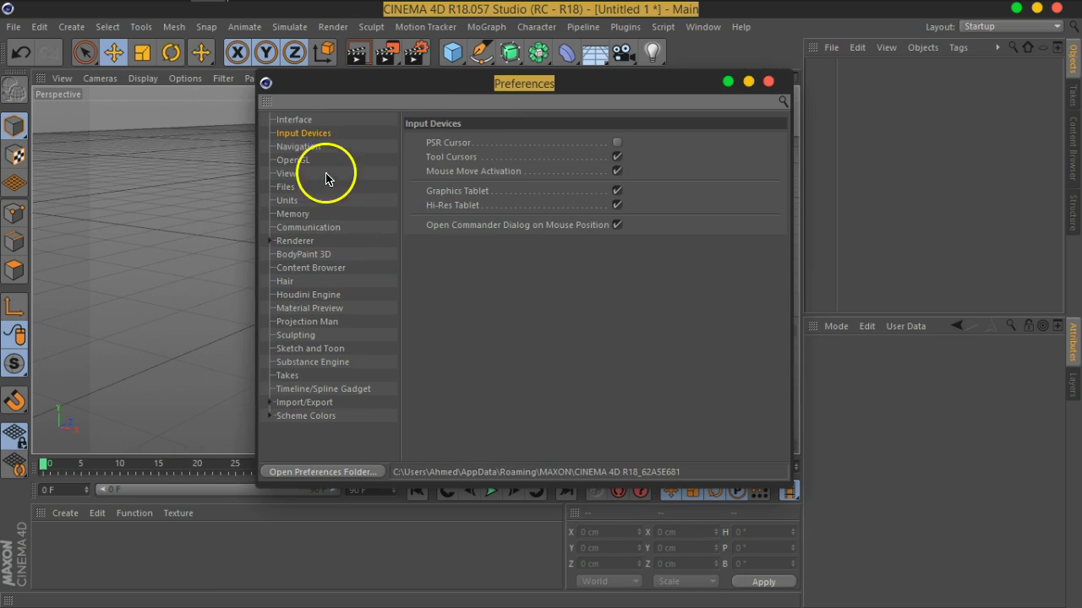
click(301, 148)
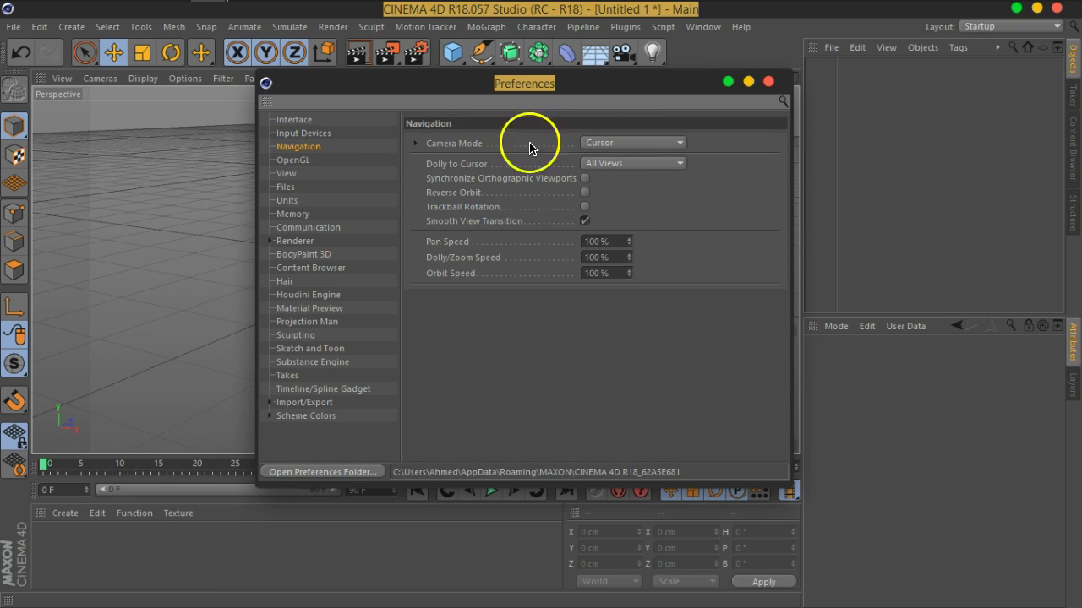
click(143, 80)
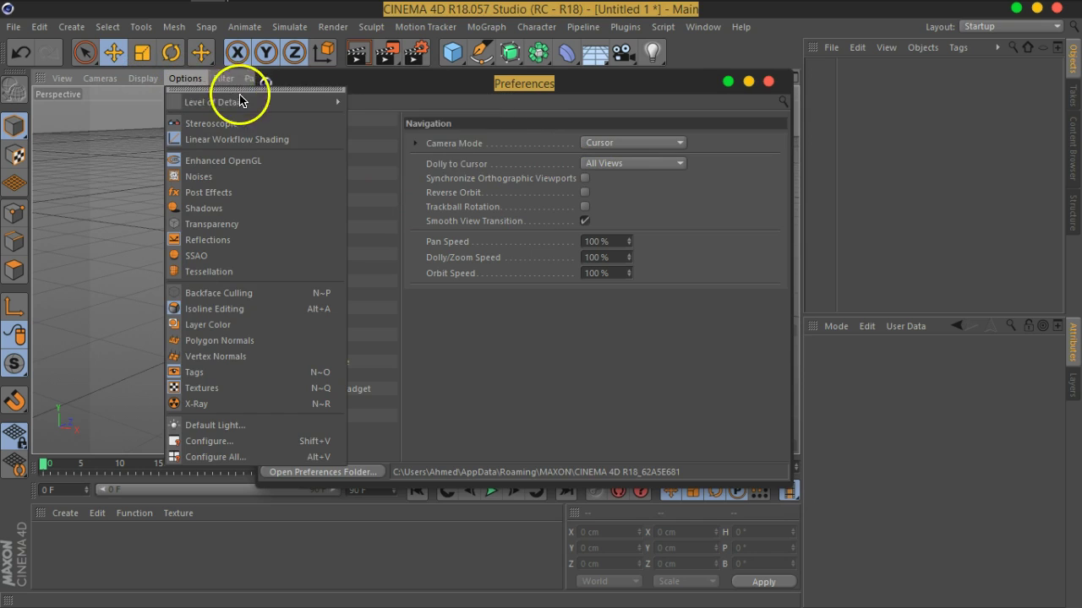
mouse_move(121, 102)
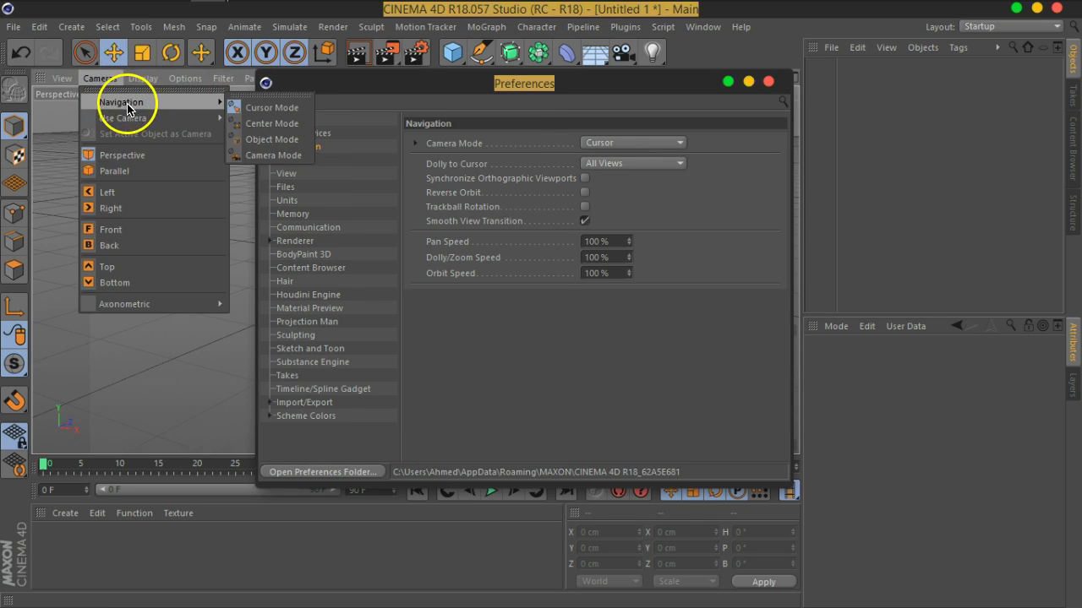
click(460, 97)
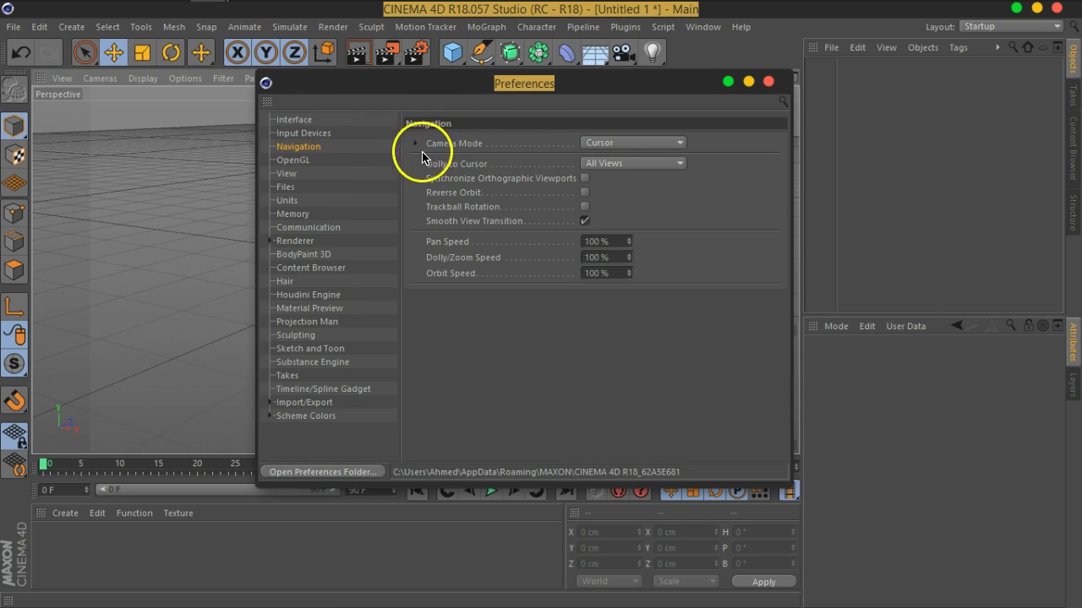
click(304, 162)
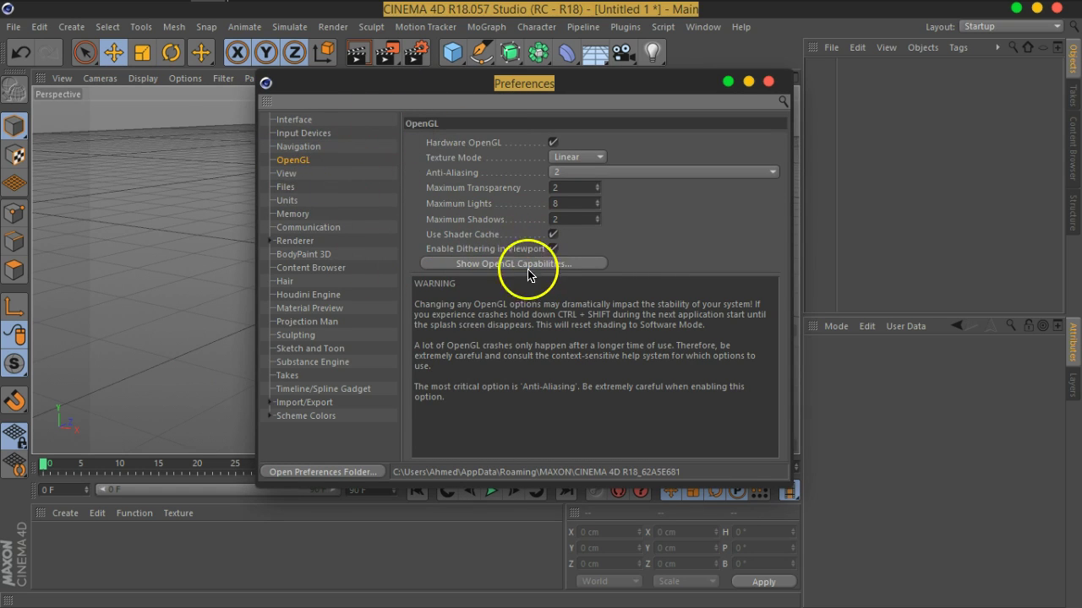
drag(515, 92, 722, 87)
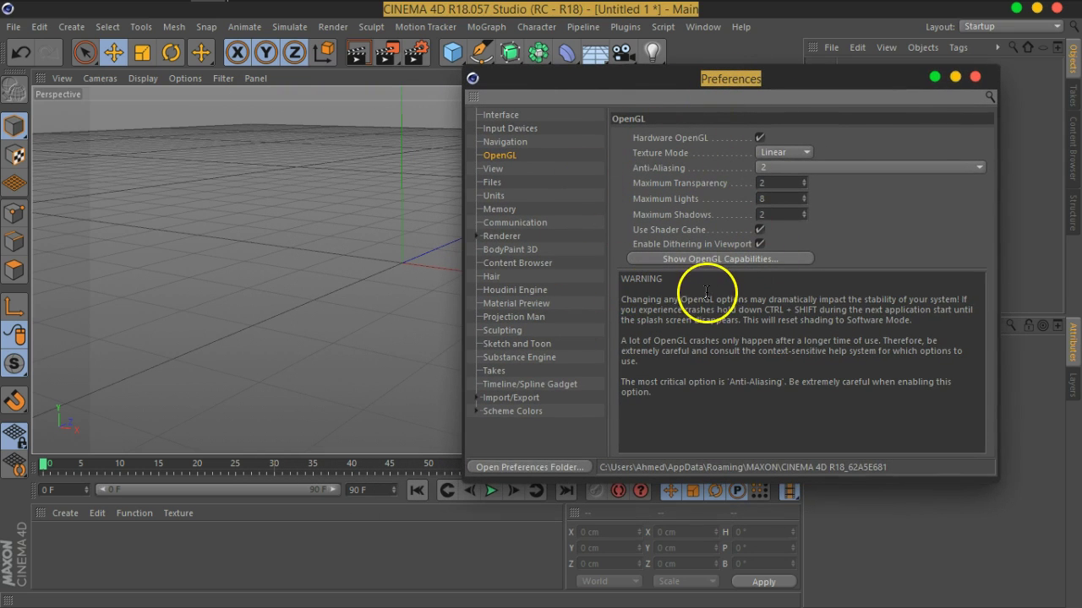
click(758, 139)
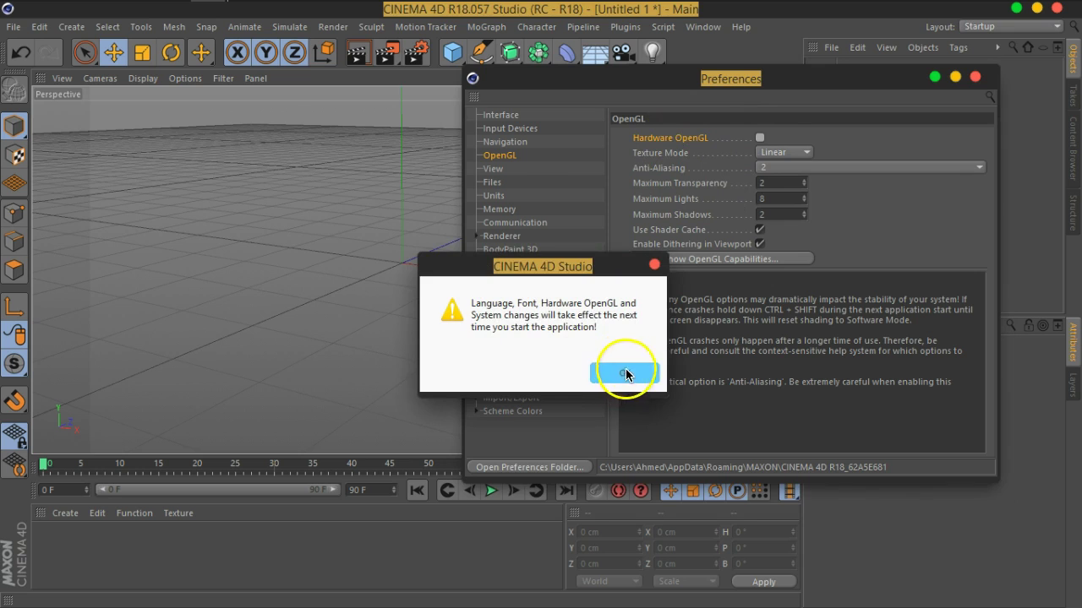
click(626, 375)
drag(751, 95, 673, 236)
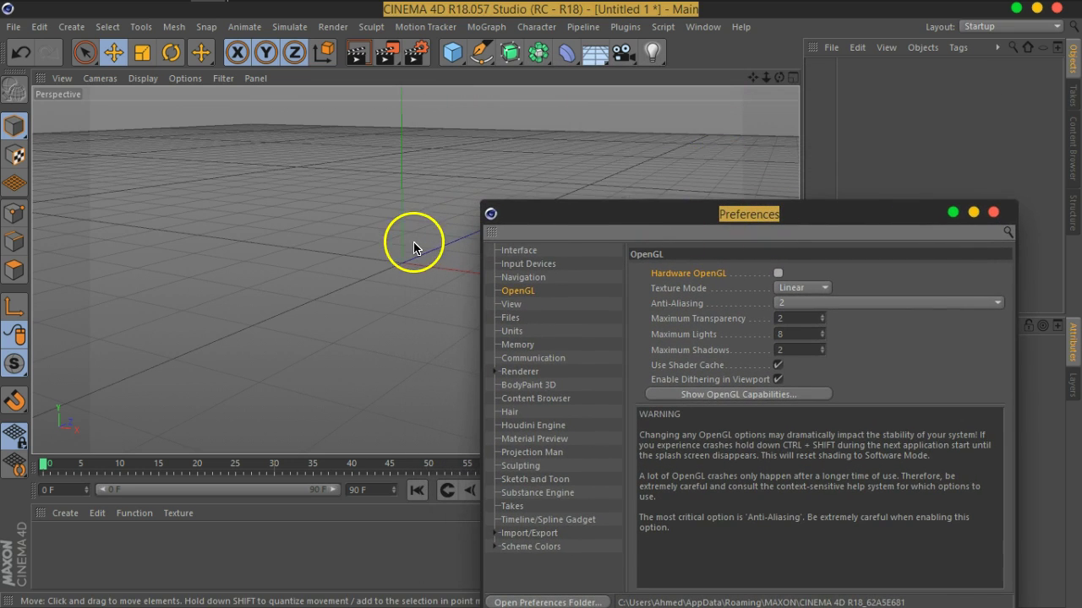
drag(732, 219, 697, 108)
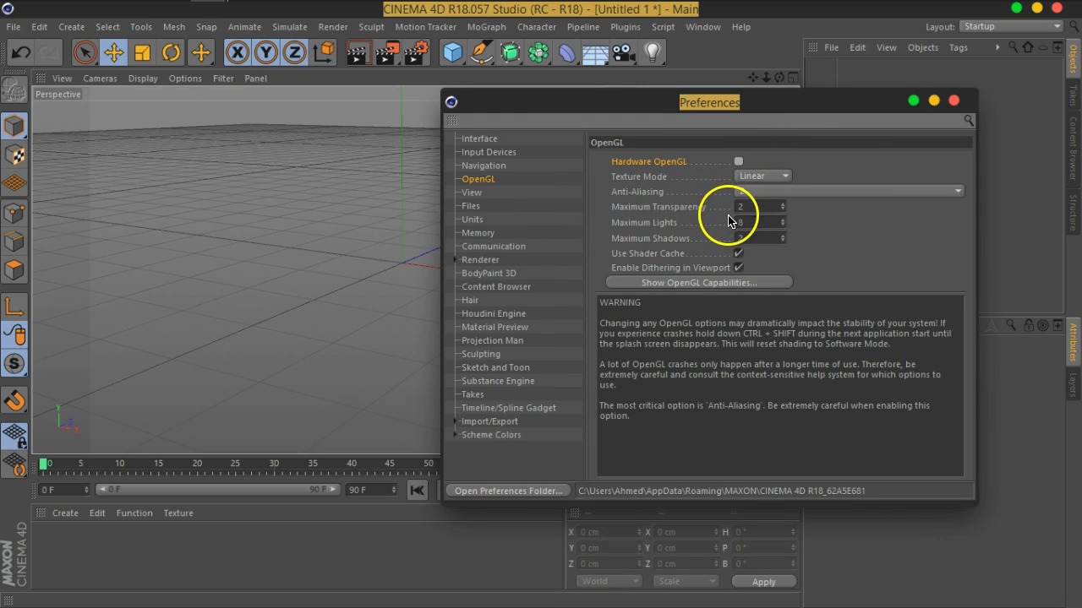
click(638, 193)
click(769, 191)
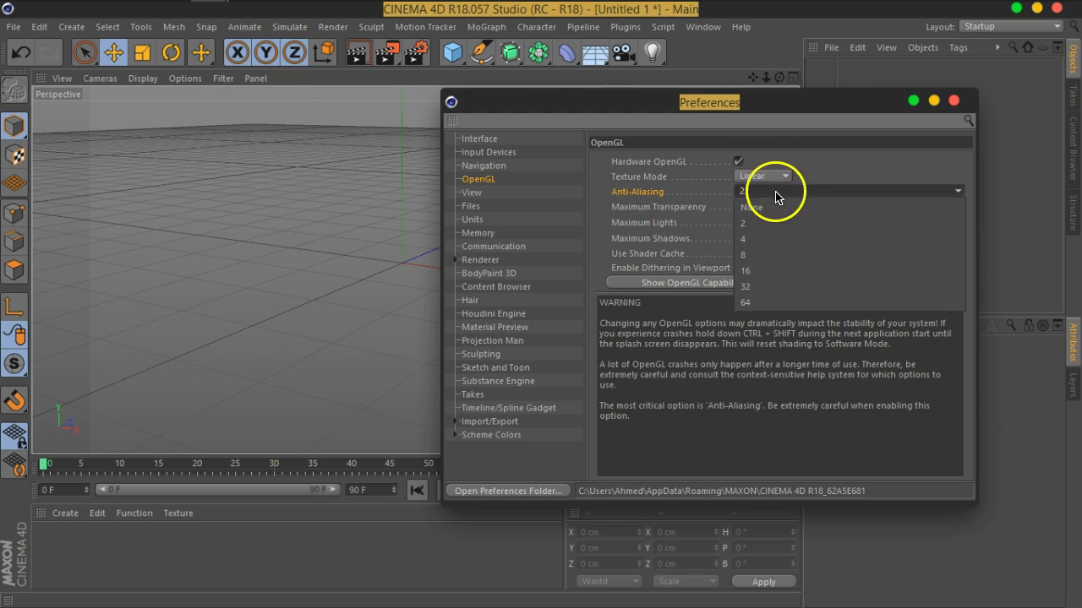
click(768, 203)
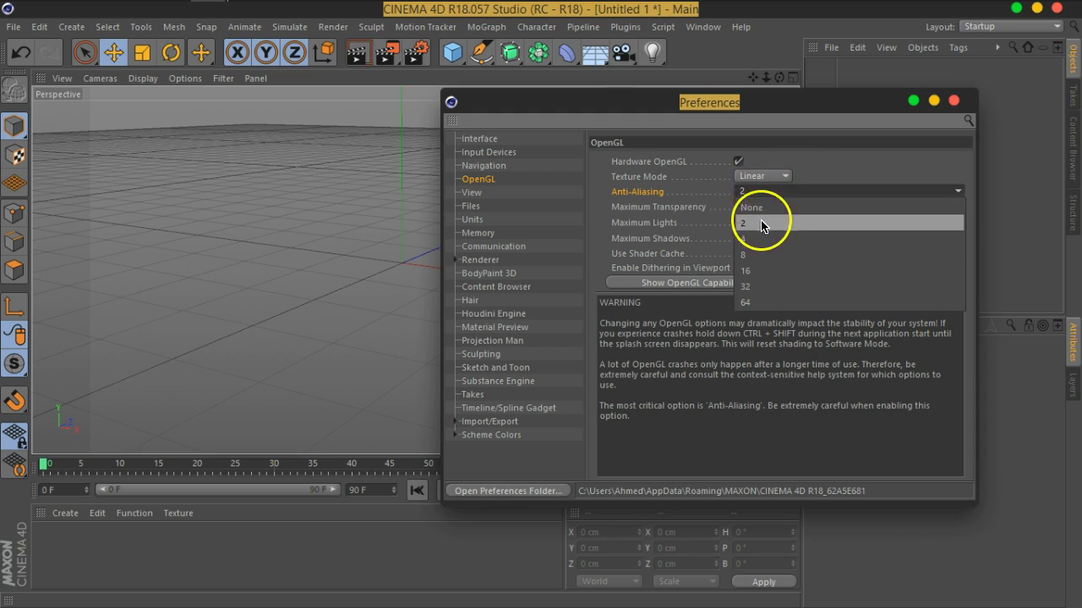
click(760, 177)
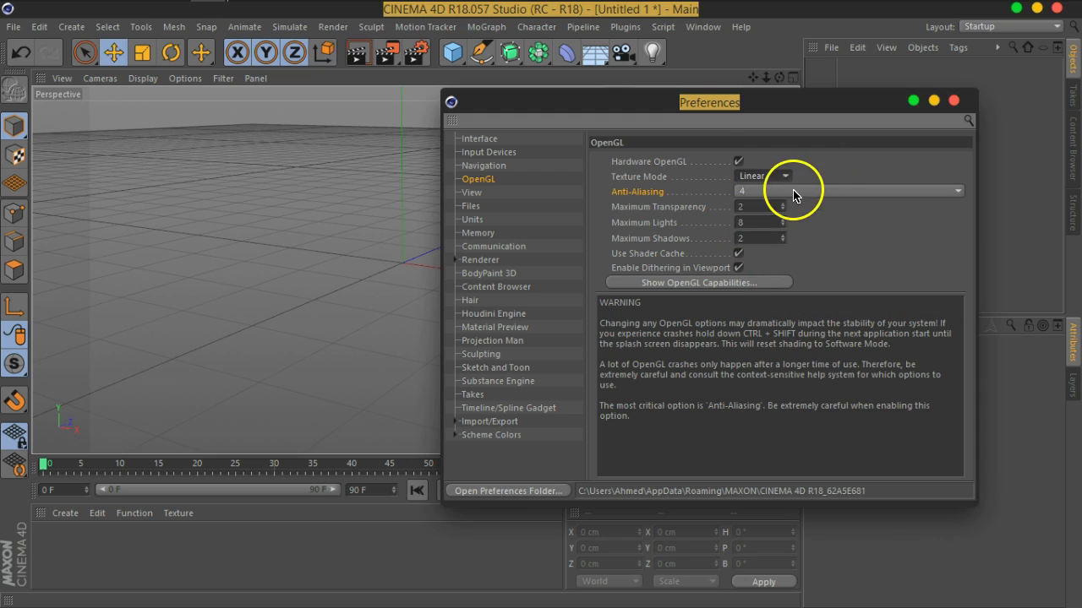
click(797, 191)
click(767, 251)
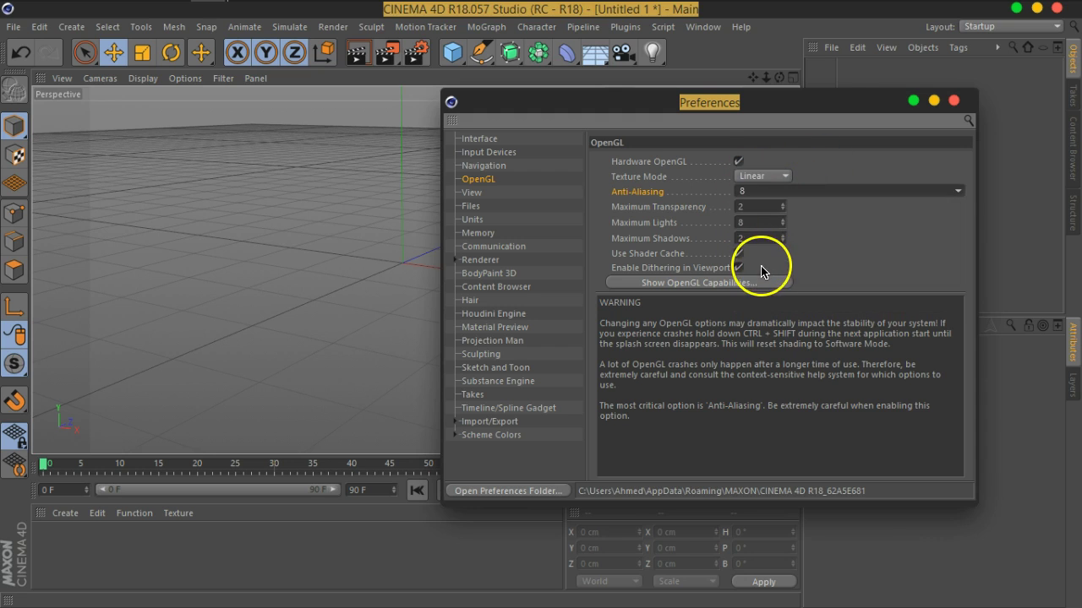
click(786, 196)
click(779, 223)
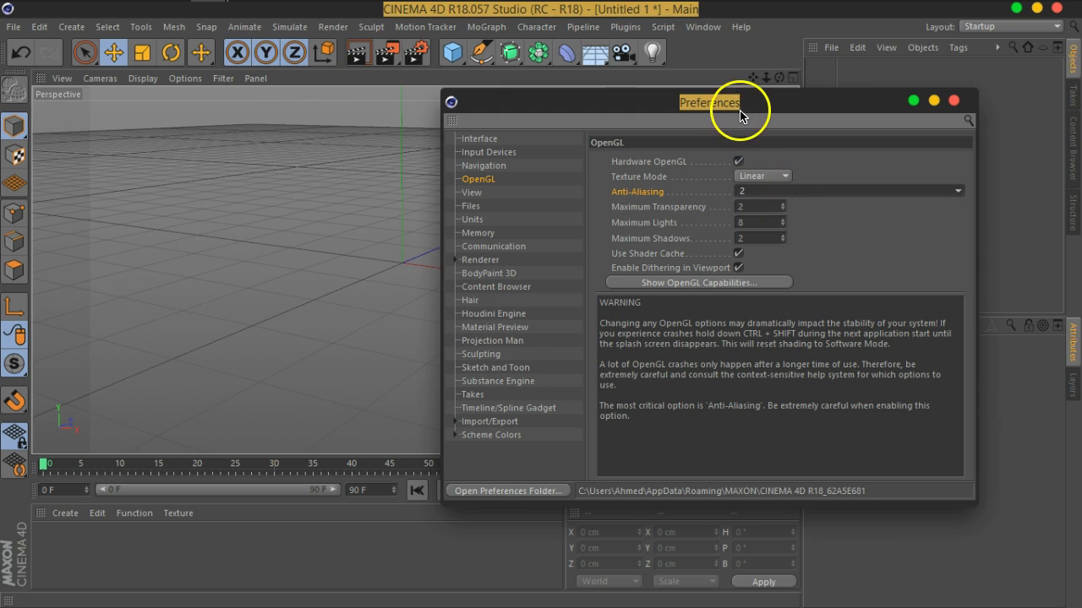
drag(740, 115, 803, 108)
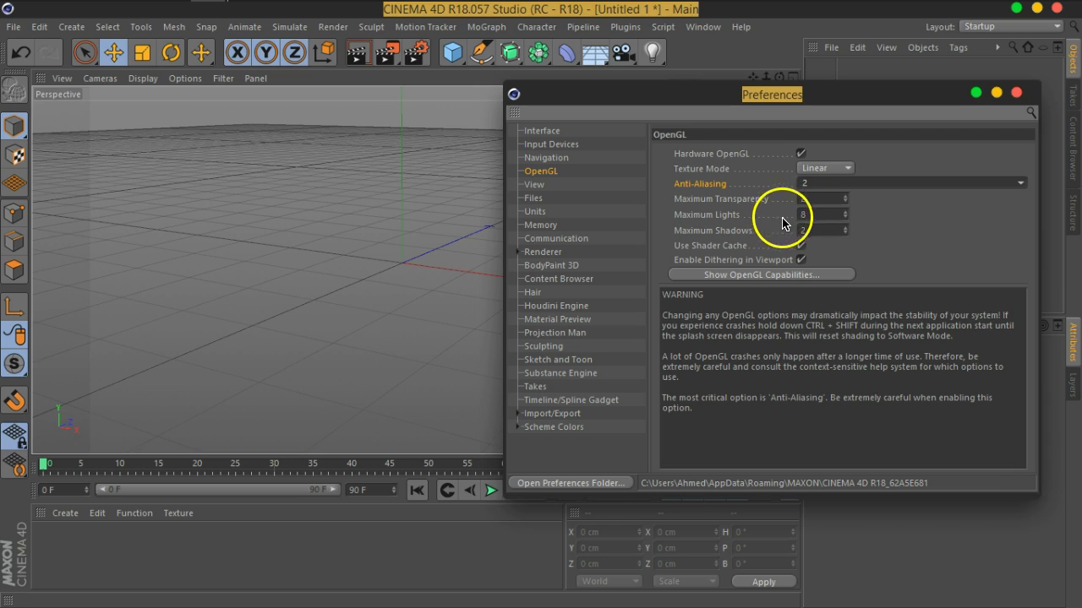
- Add a 200 cm cube and orbit and zoom around it to inspect it closely
click(453, 53)
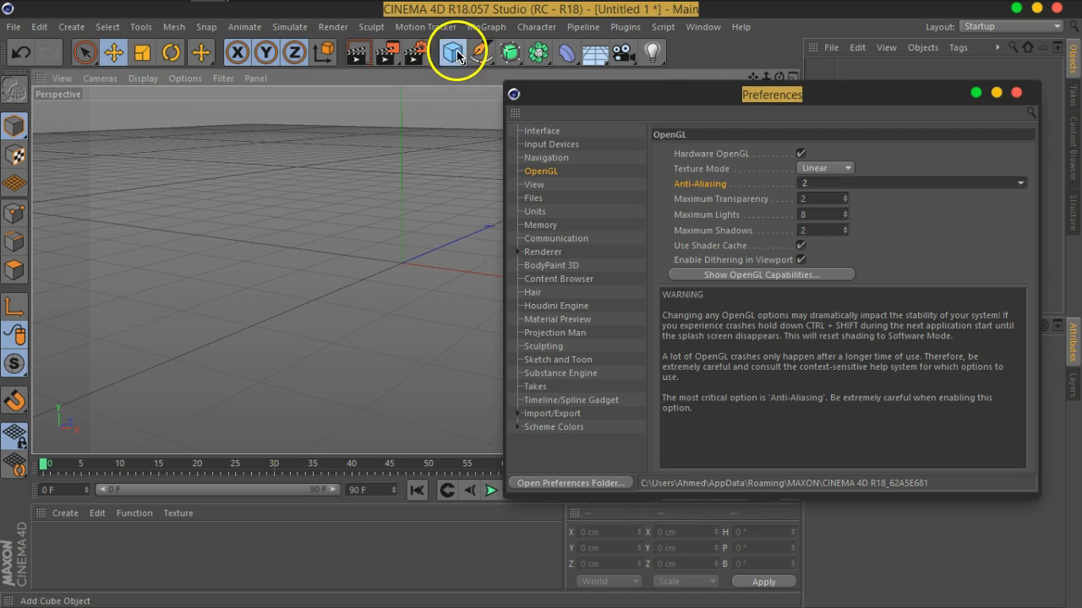
drag(684, 95, 794, 121)
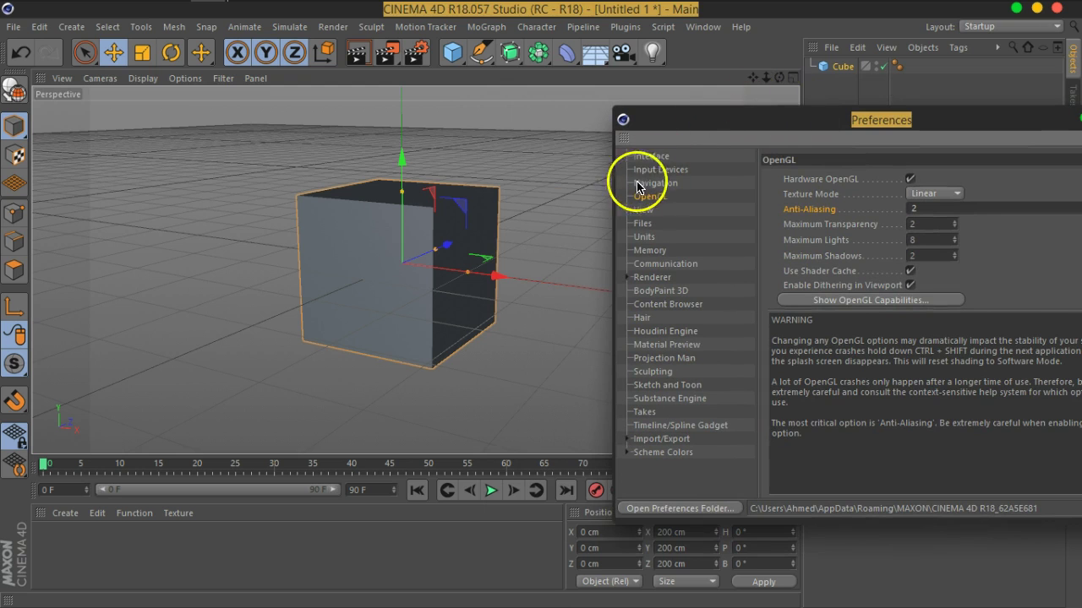
mouse_move(522, 230)
alt+mouse_down()
mouse_move(483, 236)
mouse_move(560, 229)
alt+mouse_up()
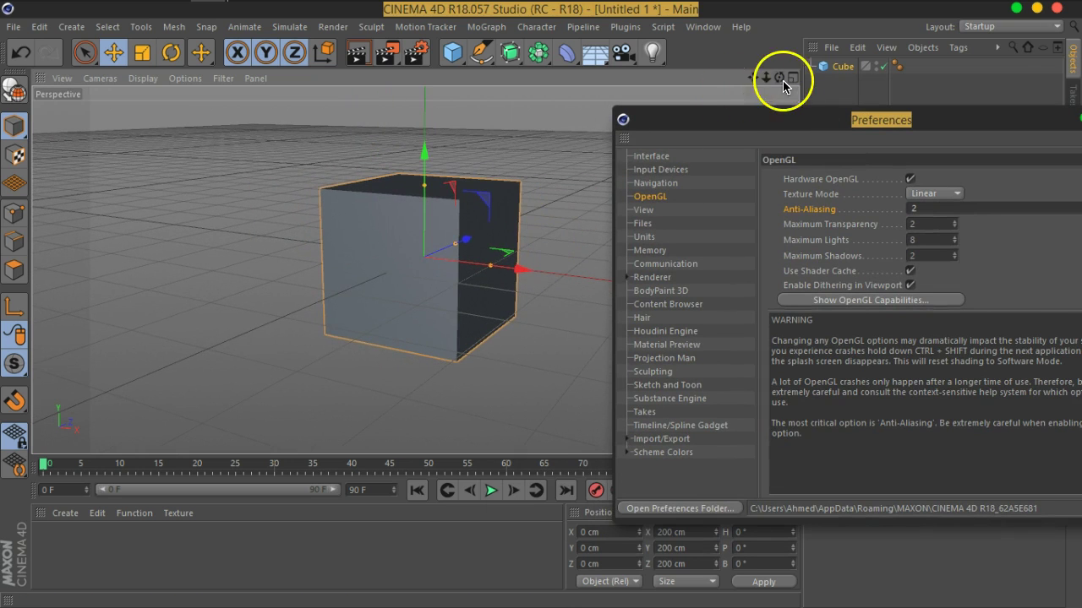
mouse_move(580, 251)
alt+mouse_down()
mouse_move(500, 248)
mouse_move(543, 217)
alt+mouse_up()
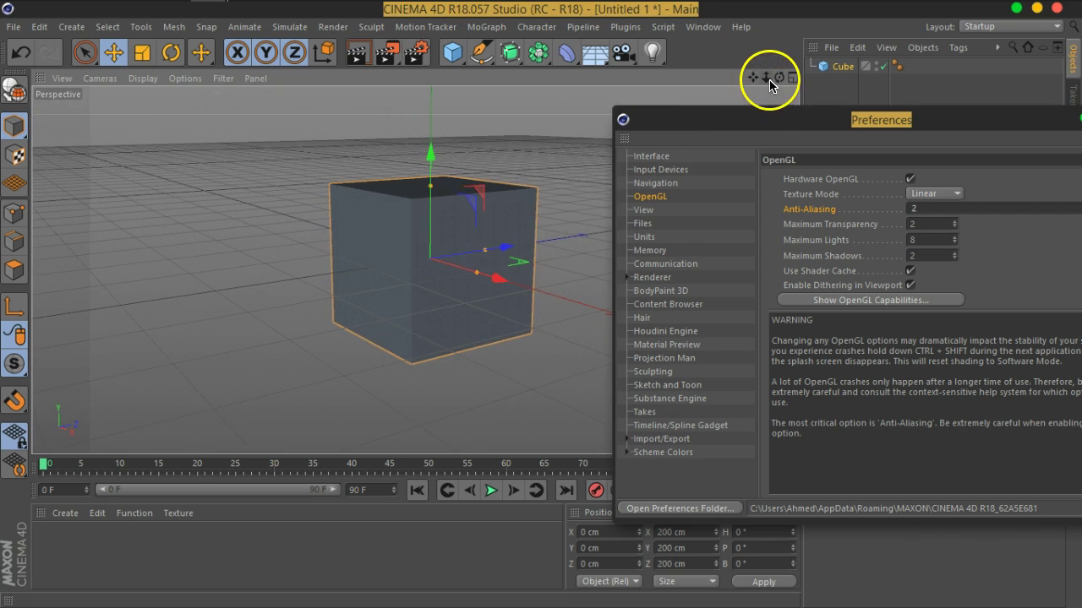
drag(769, 84, 905, 60)
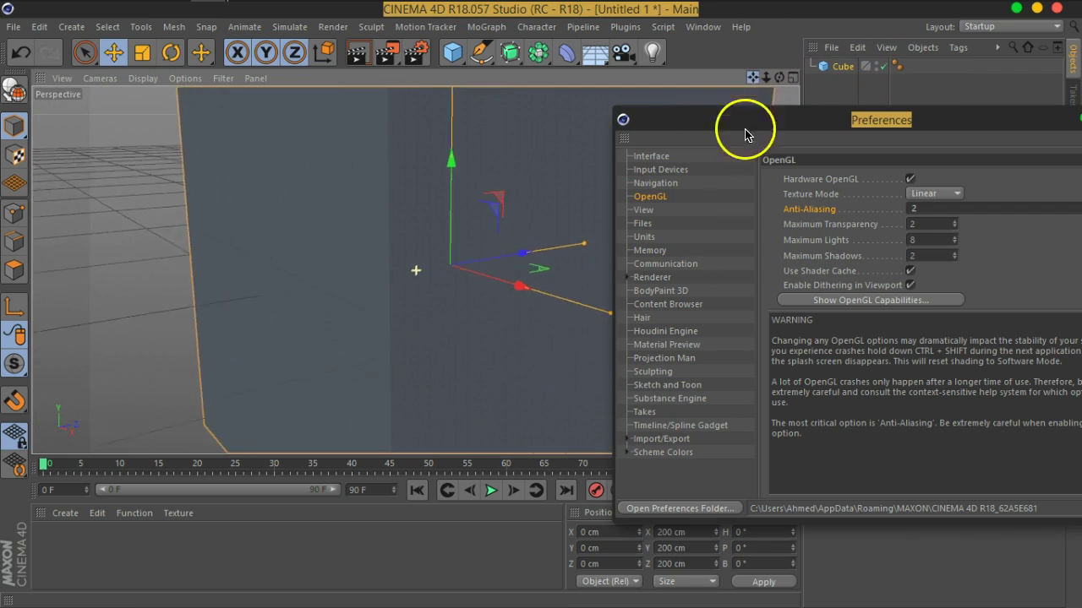
drag(745, 133, 695, 284)
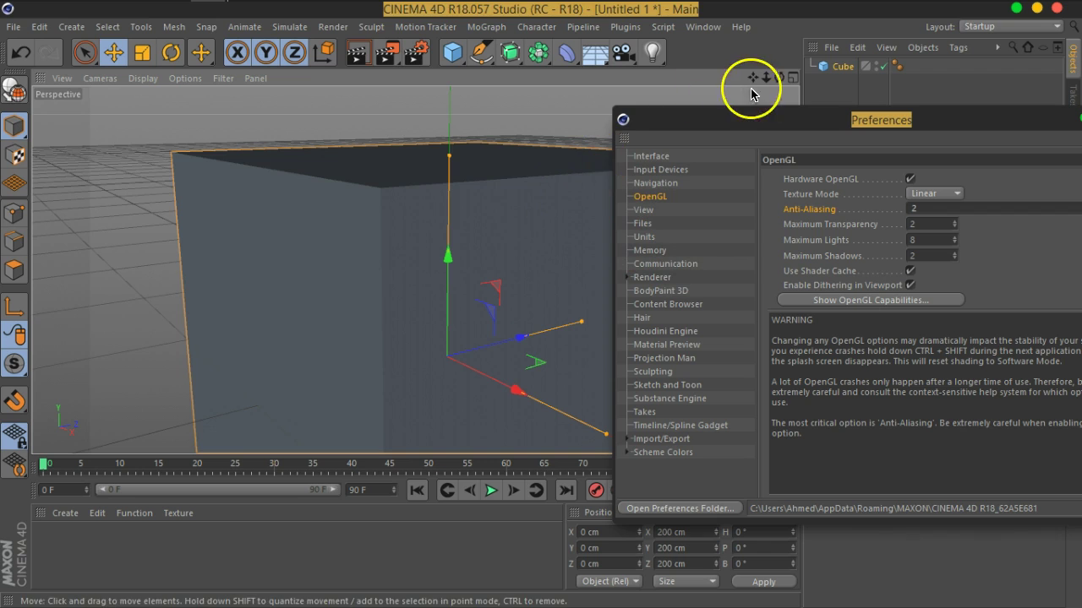
drag(766, 77, 786, 78)
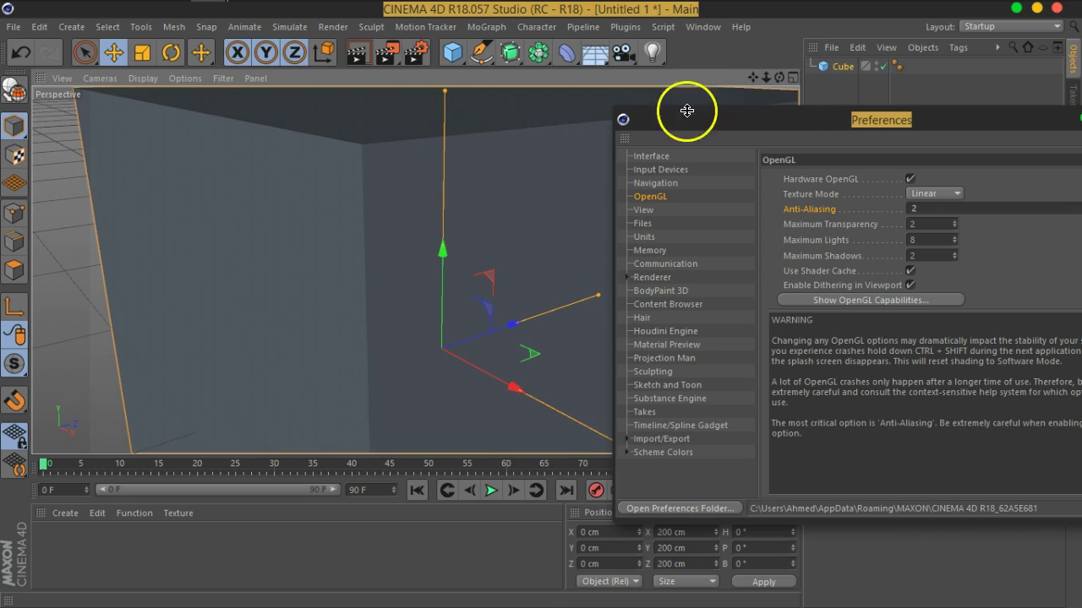
mouse_move(753, 78)
mouse_down()
mouse_move(731, 138)
mouse_move(732, 189)
mouse_up()
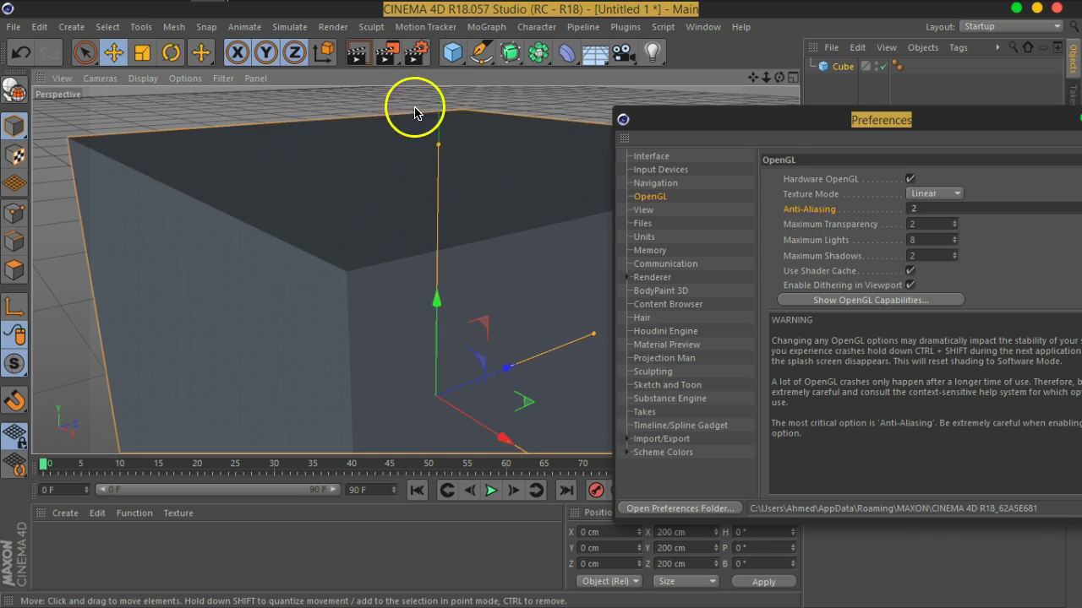
- Move the Preferences window aside and pan along the cube's edges
drag(765, 121, 704, 114)
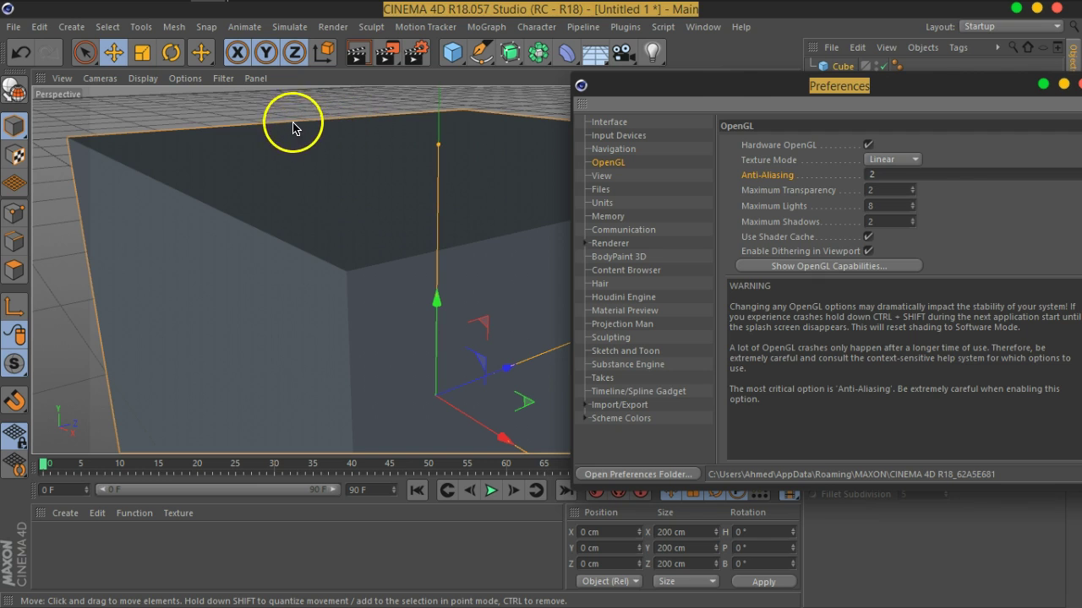
drag(700, 86, 824, 167)
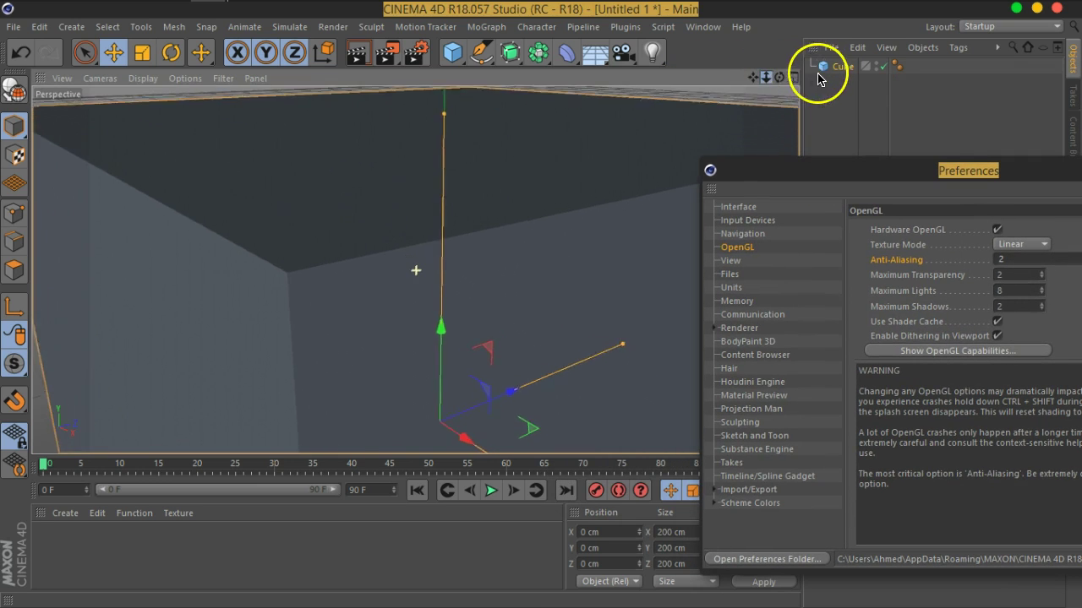
mouse_move(759, 77)
mouse_down()
mouse_move(832, 205)
mouse_move(1039, 357)
mouse_up()
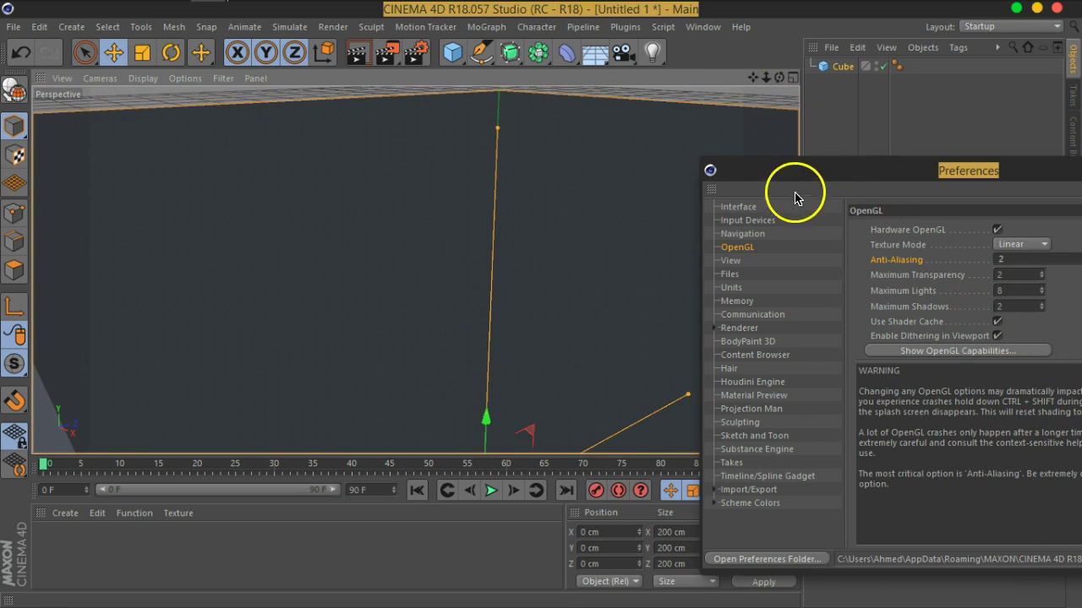
drag(879, 173, 580, 204)
click(723, 293)
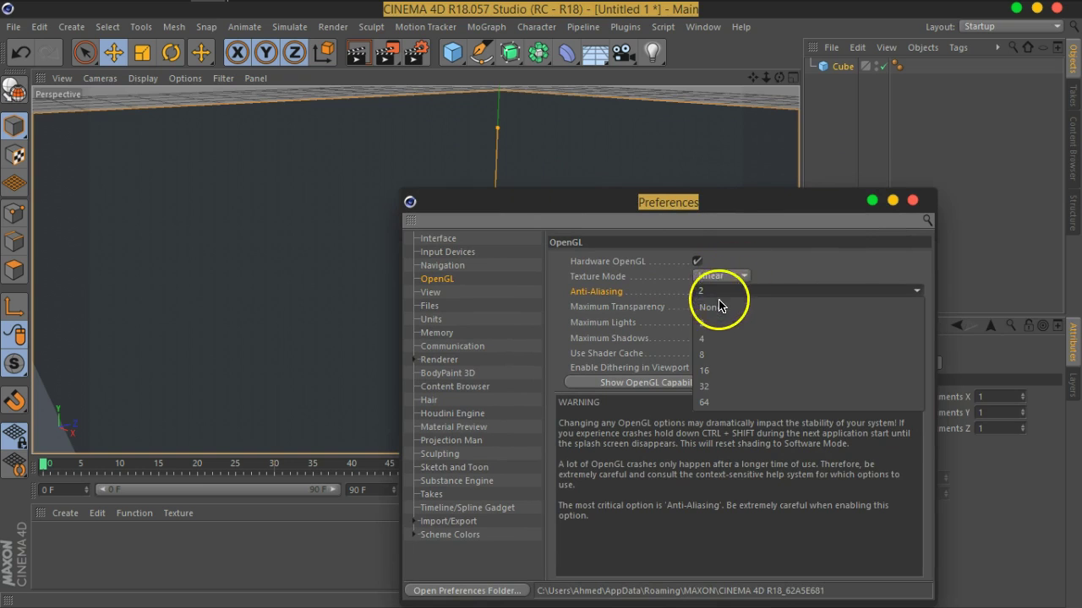
click(726, 372)
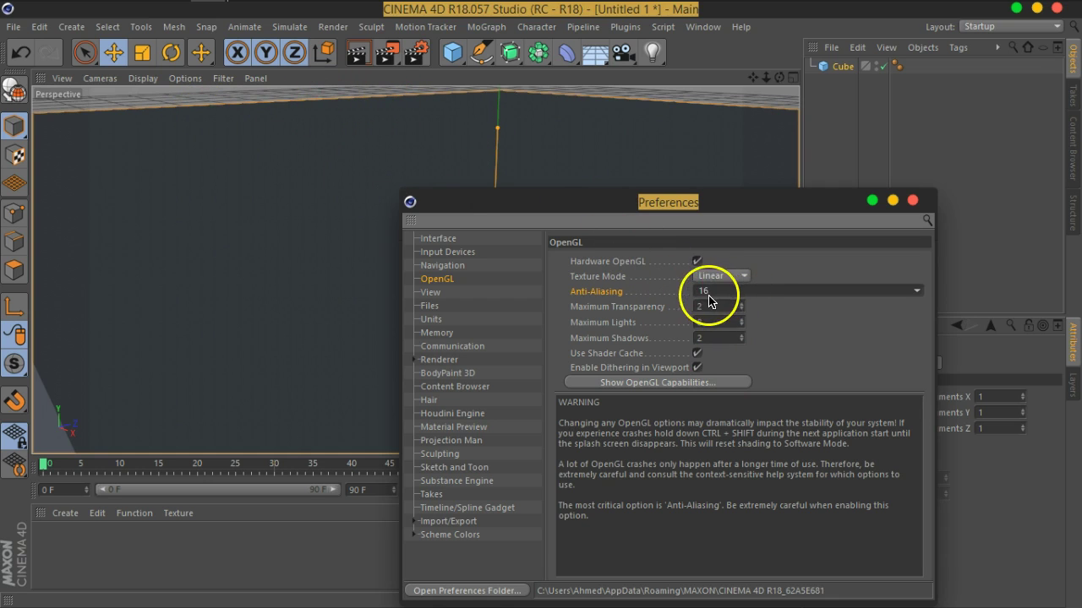
drag(764, 78, 623, 99)
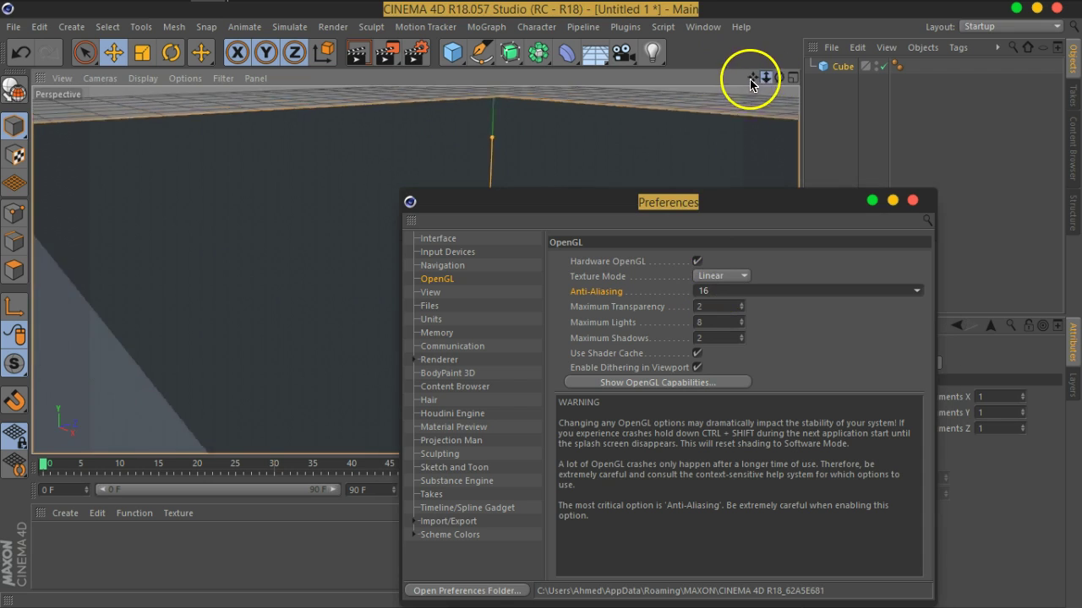
drag(765, 78, 656, 34)
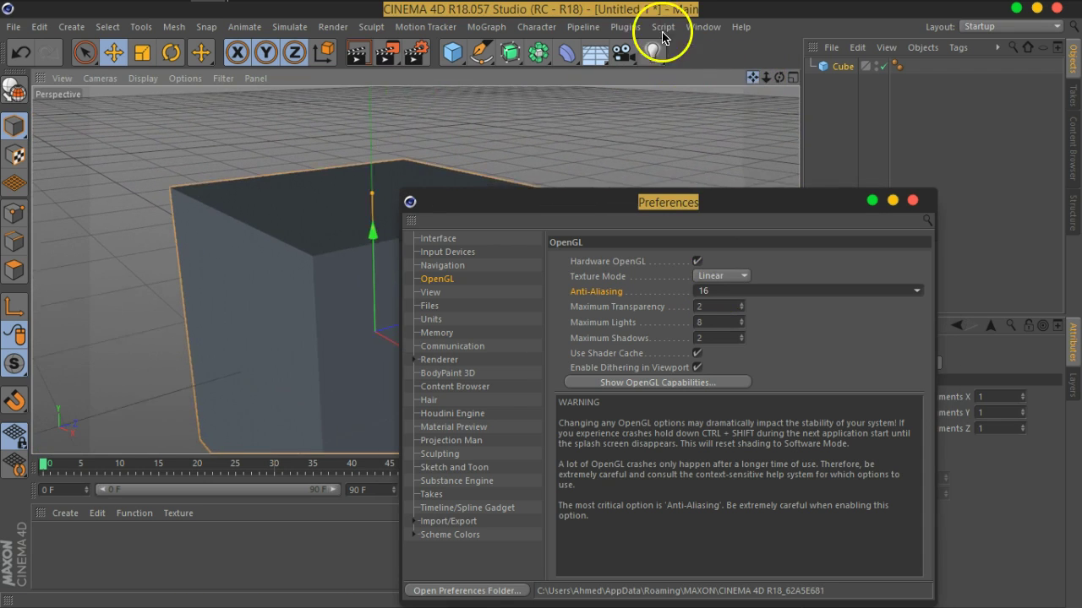
click(734, 290)
click(730, 333)
click(734, 292)
click(733, 308)
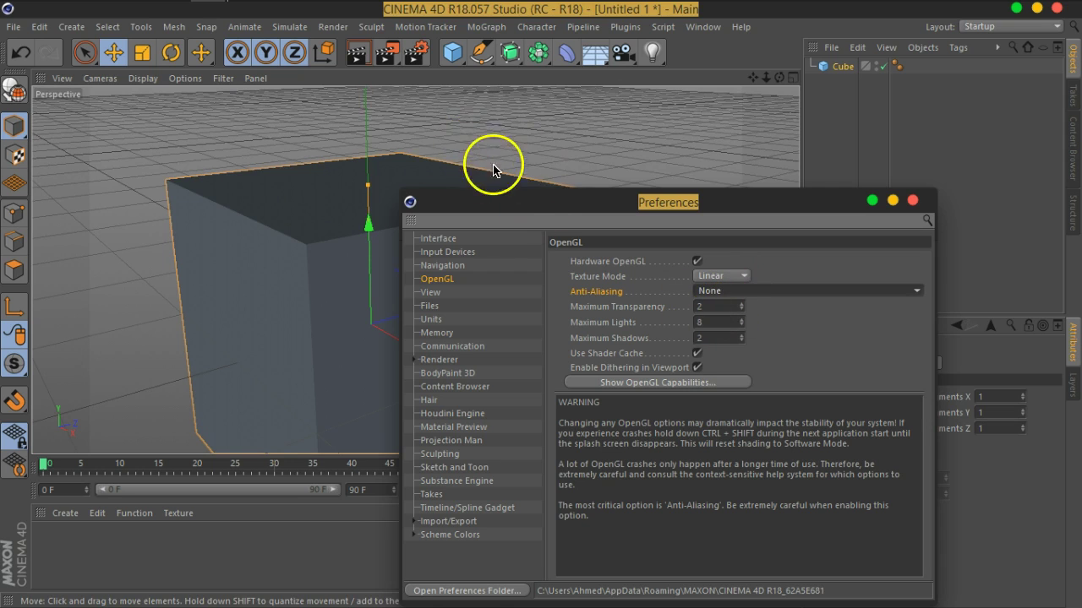
click(725, 290)
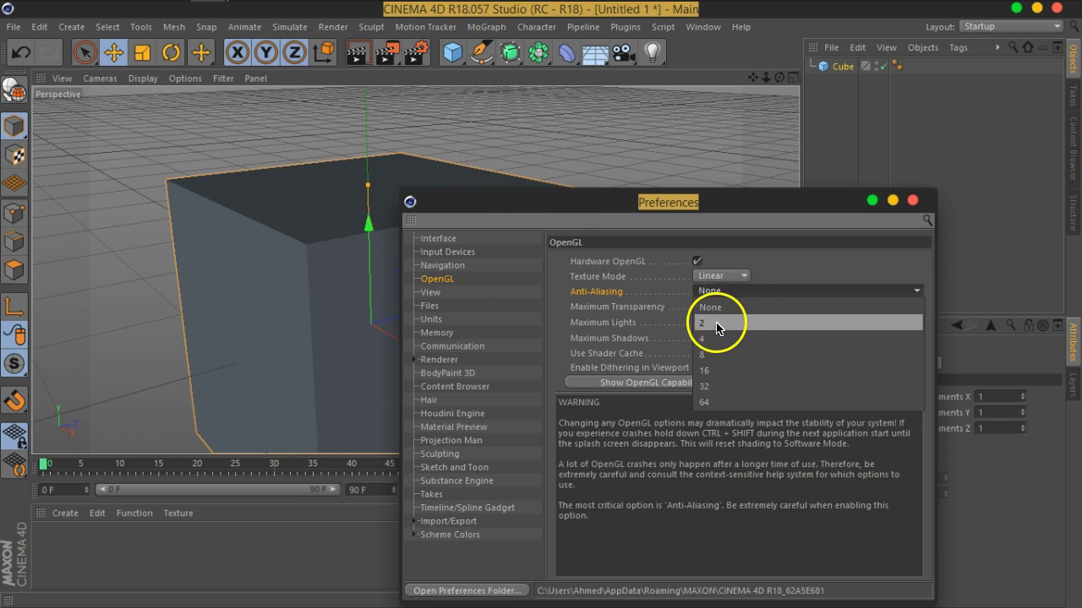
click(714, 323)
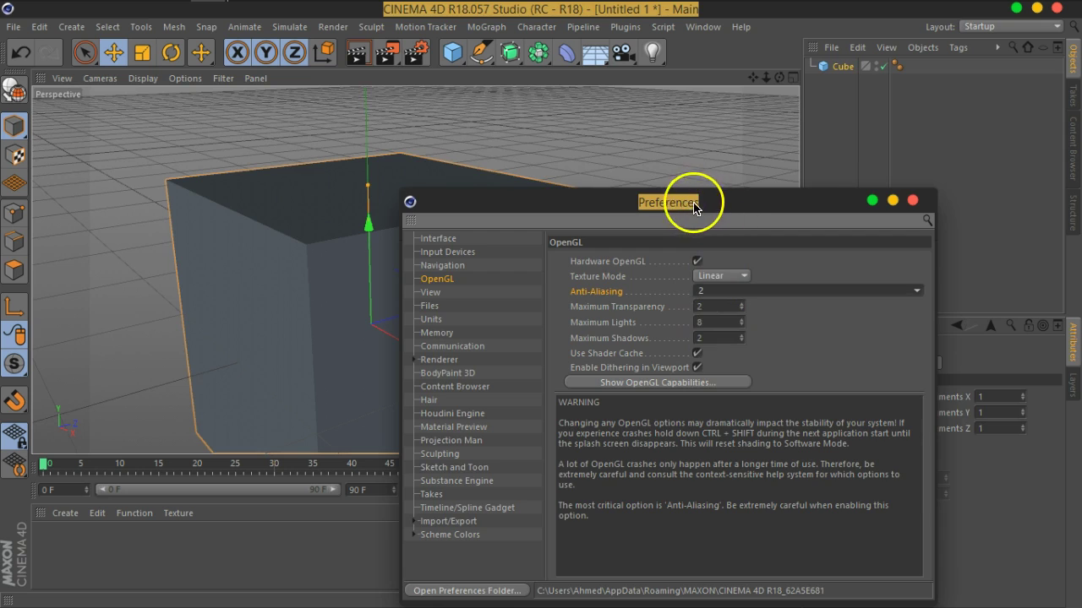
drag(698, 201, 819, 79)
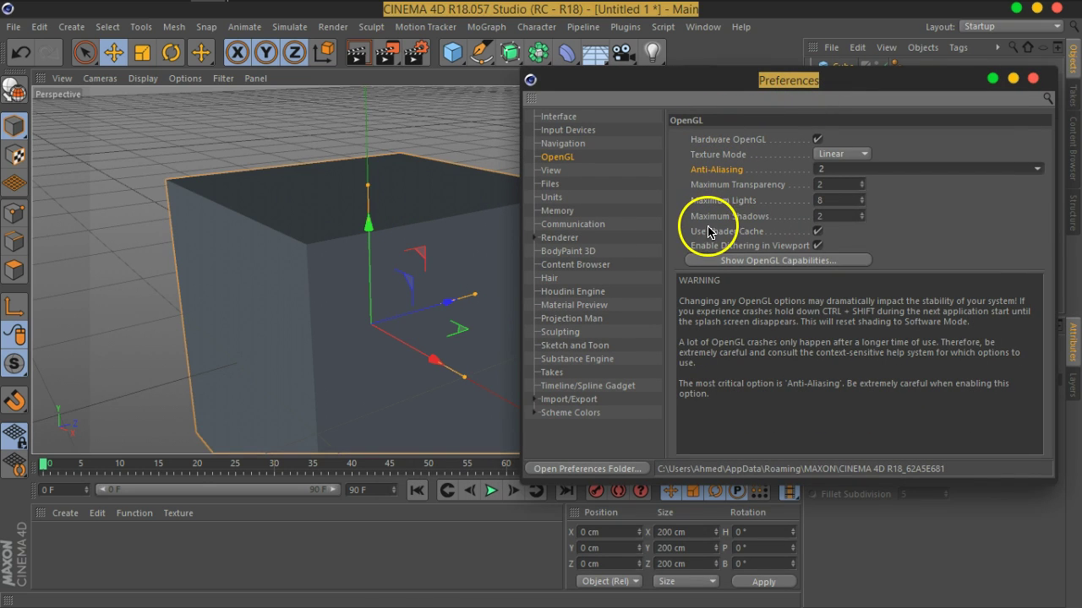
- Orbit down onto the cube and drag the Preferences window out of view
drag(710, 81, 970, 124)
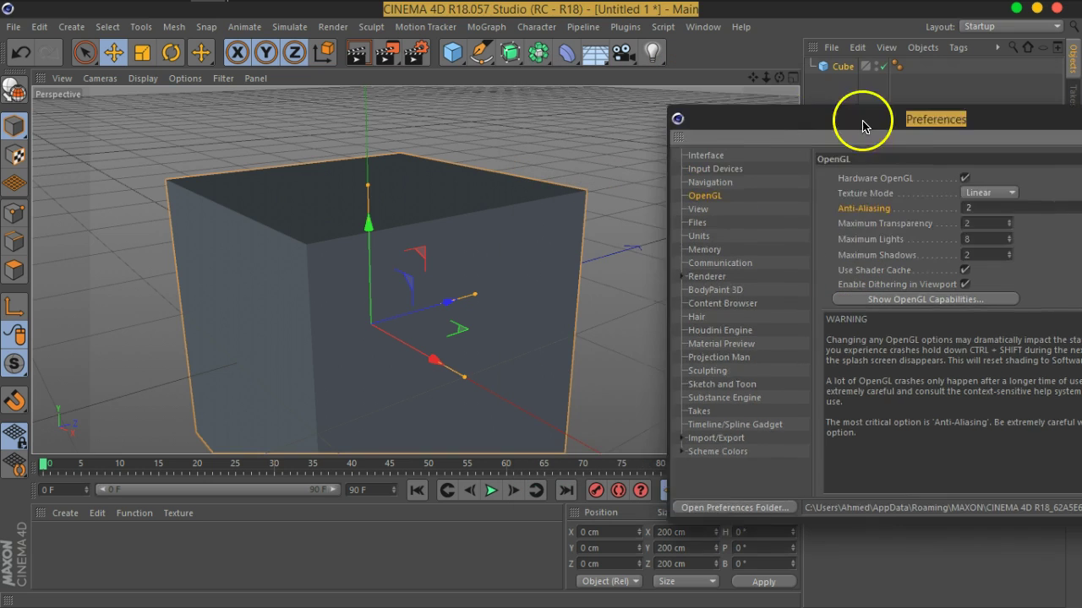
drag(768, 82, 691, 96)
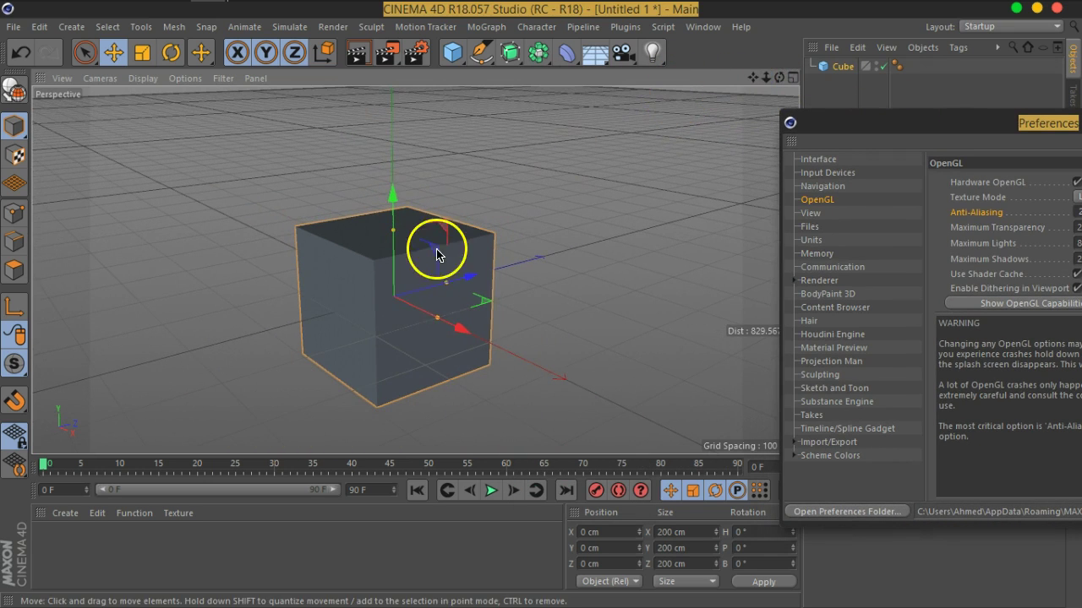
alt+drag(525, 308, 657, 270)
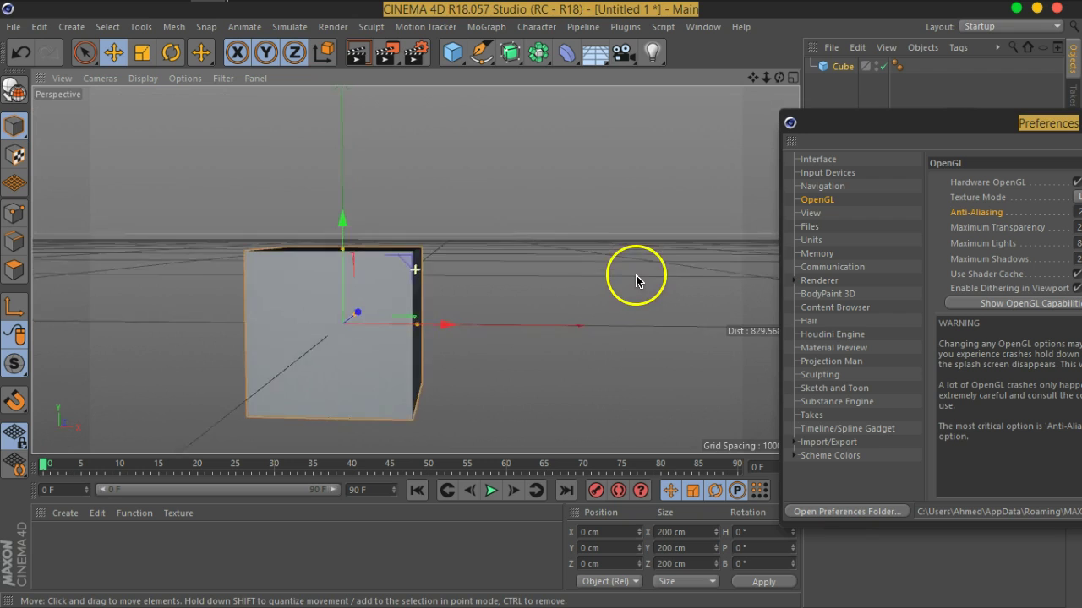
mouse_move(484, 310)
alt+mouse_down()
mouse_move(410, 265)
mouse_move(393, 217)
mouse_move(401, 265)
mouse_move(429, 267)
mouse_move(387, 245)
mouse_move(398, 270)
alt+mouse_up()
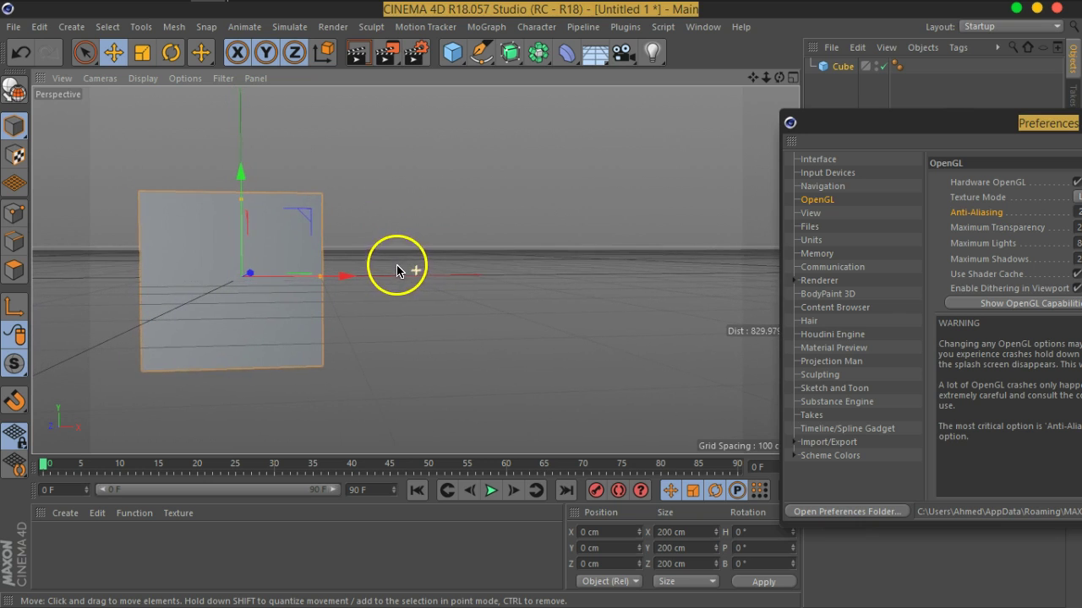
drag(869, 131, 537, 148)
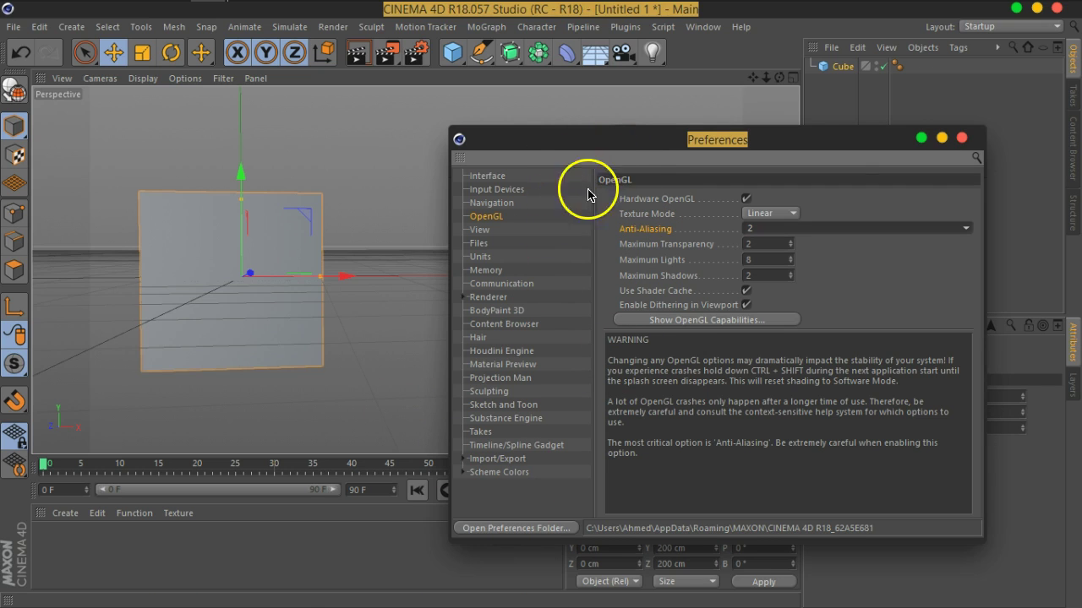
drag(615, 149, 1081, 142)
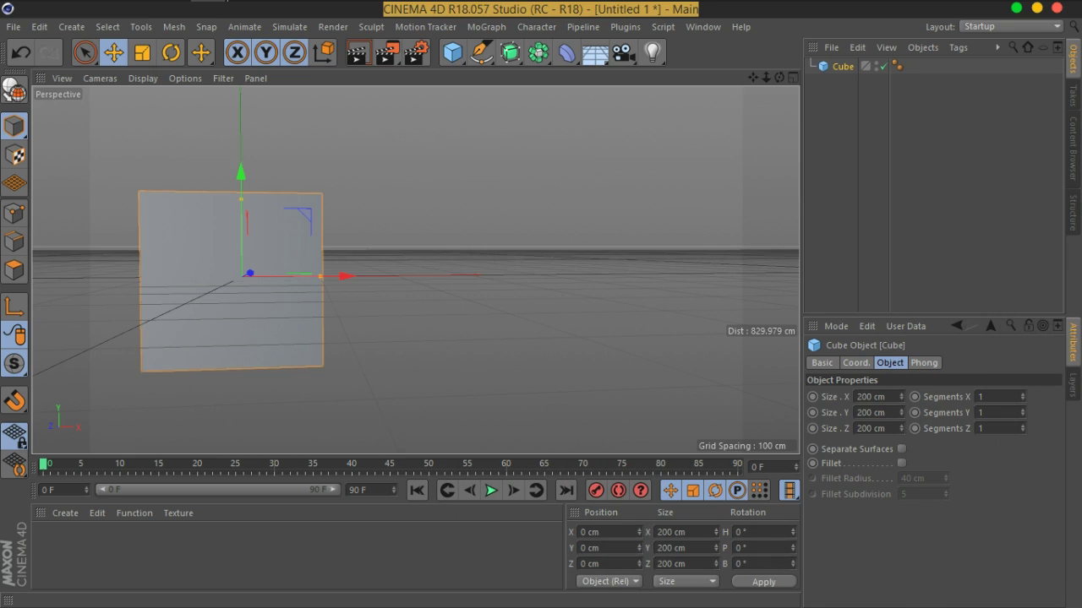
click(406, 297)
mouse_move(409, 297)
alt+mouse_down()
mouse_move(394, 301)
mouse_move(406, 321)
mouse_move(388, 333)
mouse_move(259, 258)
alt+mouse_up()
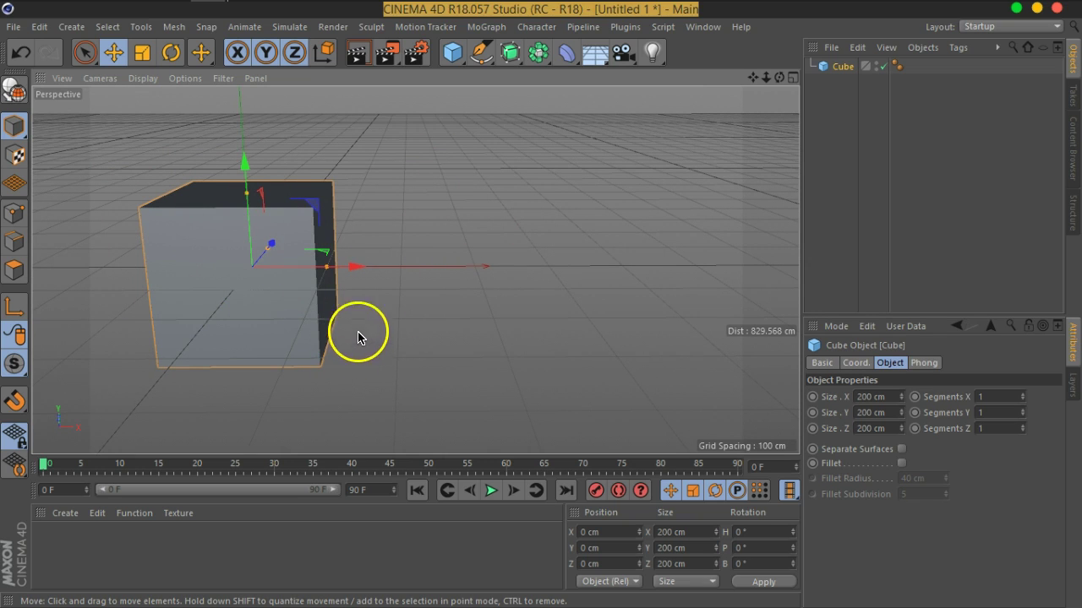
mouse_move(472, 277)
alt+mouse_down()
mouse_move(464, 290)
mouse_move(374, 299)
mouse_move(493, 258)
mouse_move(366, 293)
mouse_move(483, 271)
mouse_move(353, 326)
mouse_move(574, 263)
mouse_move(485, 278)
mouse_move(560, 254)
mouse_move(543, 254)
alt+mouse_up()
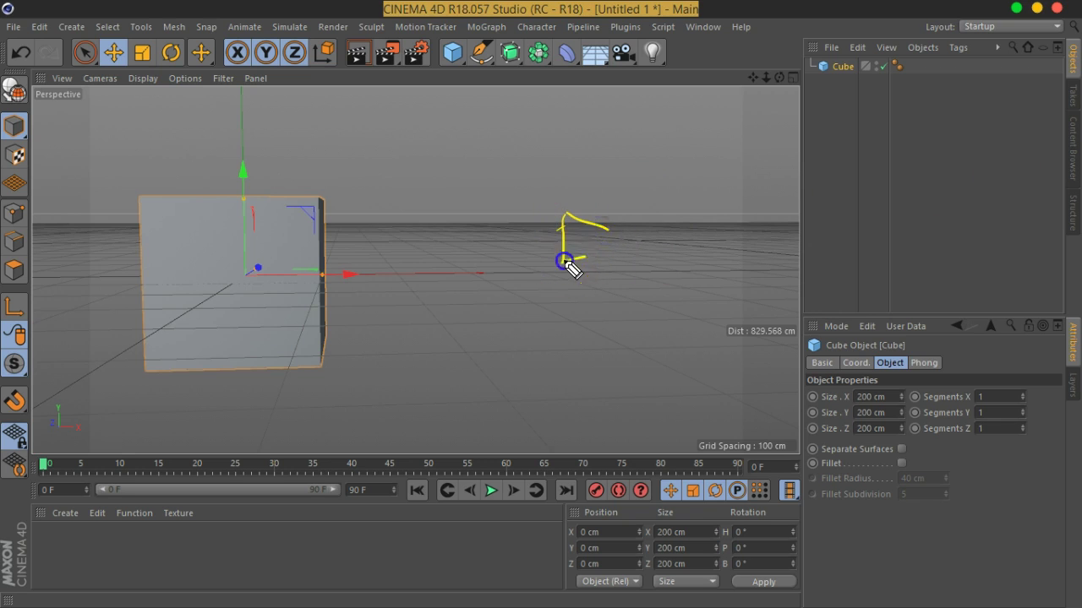
- Sketch a camera rectangle right of the cube with three rays cast toward it
drag(621, 272, 732, 184)
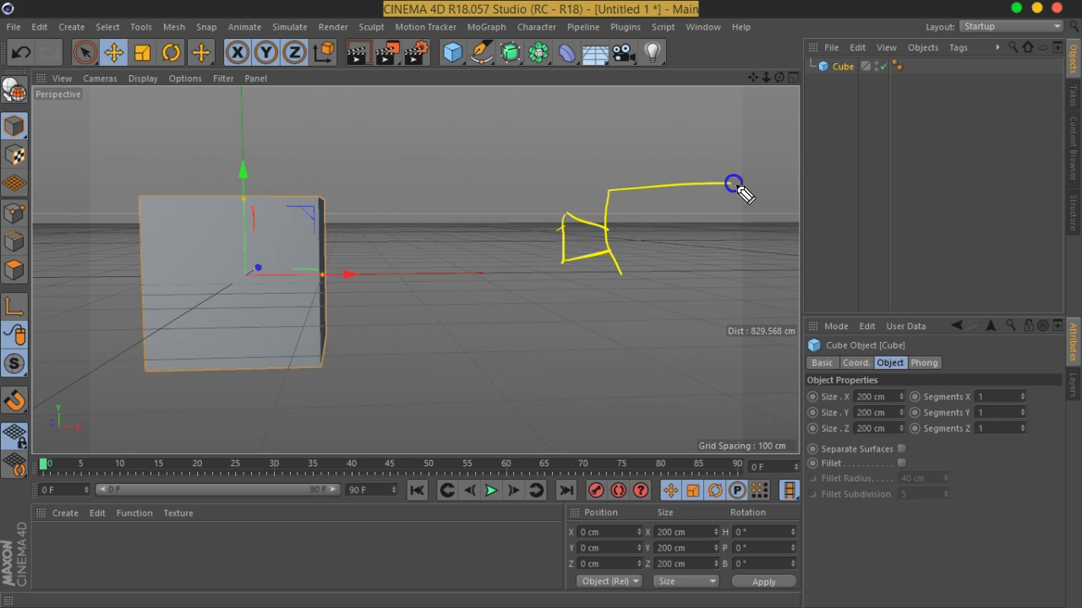
drag(728, 272, 610, 275)
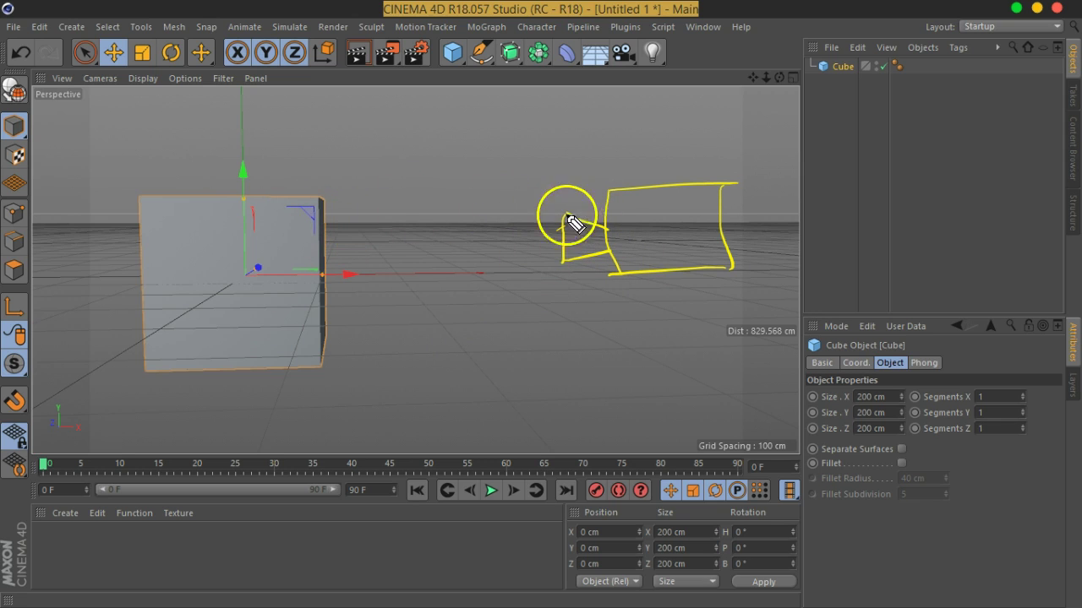
mouse_move(560, 229)
mouse_down()
mouse_move(351, 212)
mouse_move(384, 221)
mouse_up()
mouse_move(550, 229)
mouse_down()
mouse_move(362, 244)
mouse_move(417, 254)
mouse_move(380, 276)
mouse_up()
drag(560, 235, 350, 296)
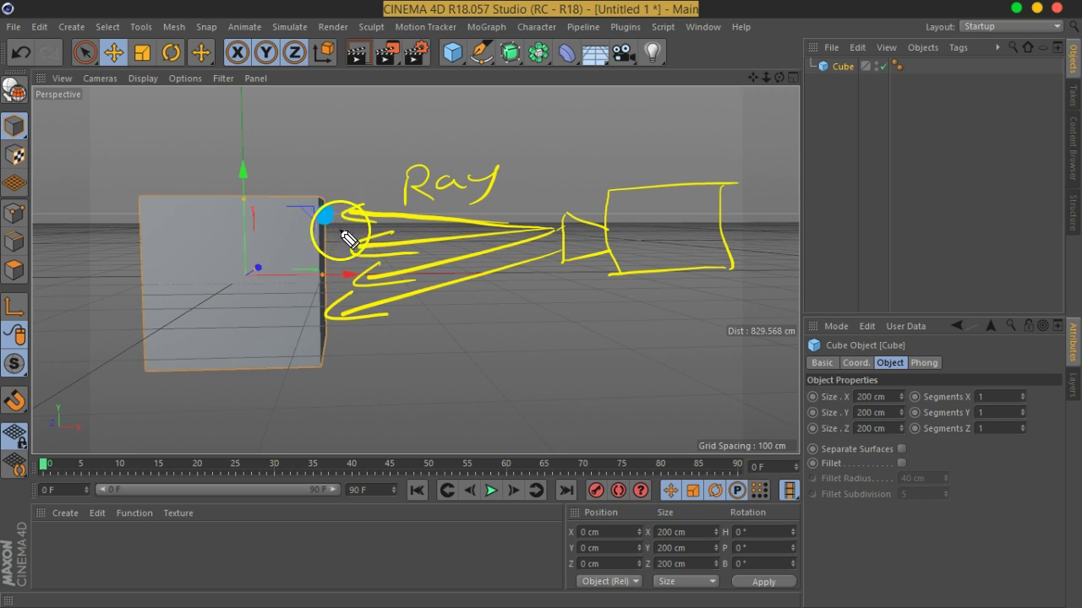
- Trace sample rays from the cube toward the camera and write 'Samples' beneath them
drag(325, 213, 553, 238)
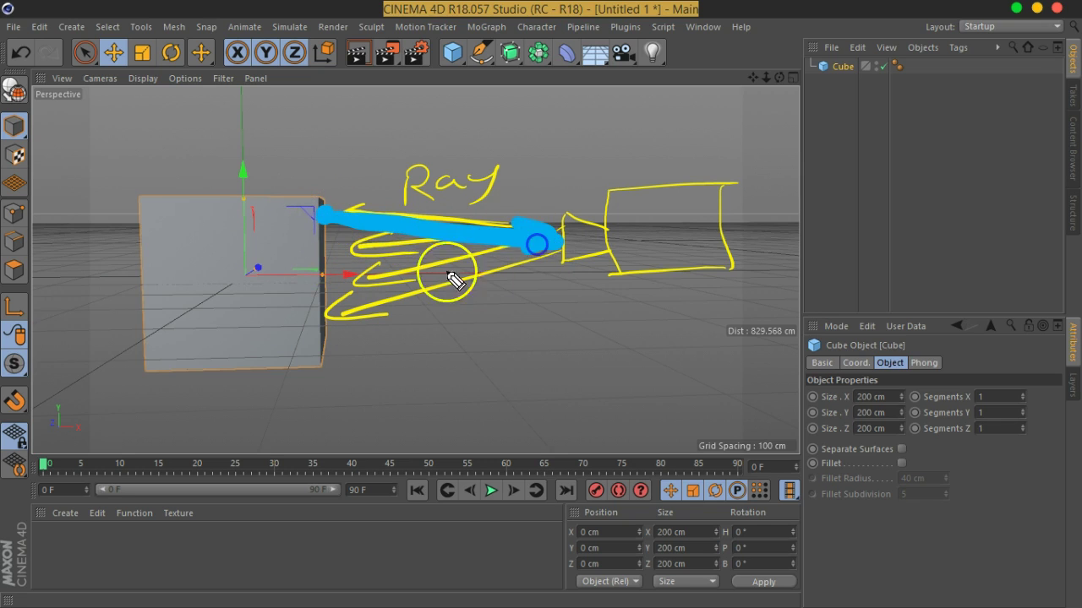
drag(320, 223, 501, 267)
drag(321, 246, 507, 291)
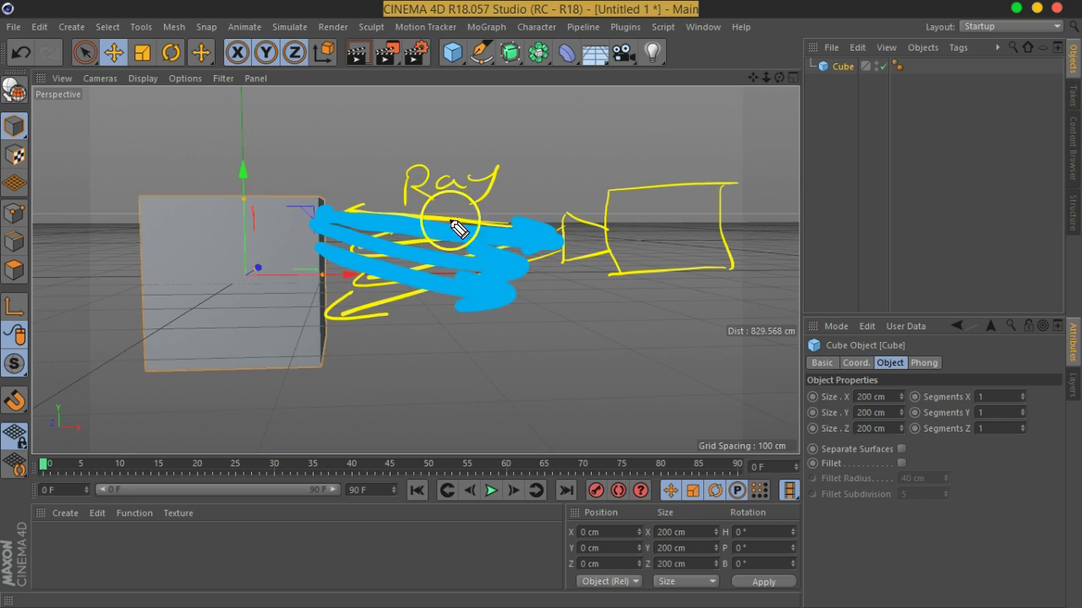
drag(377, 346, 382, 378)
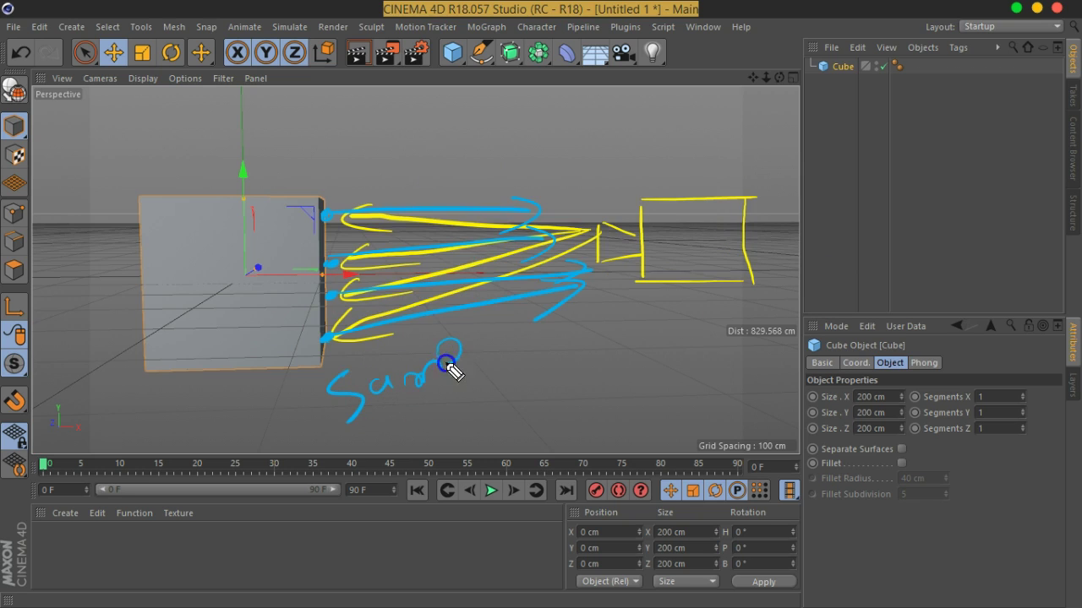
drag(481, 336, 511, 376)
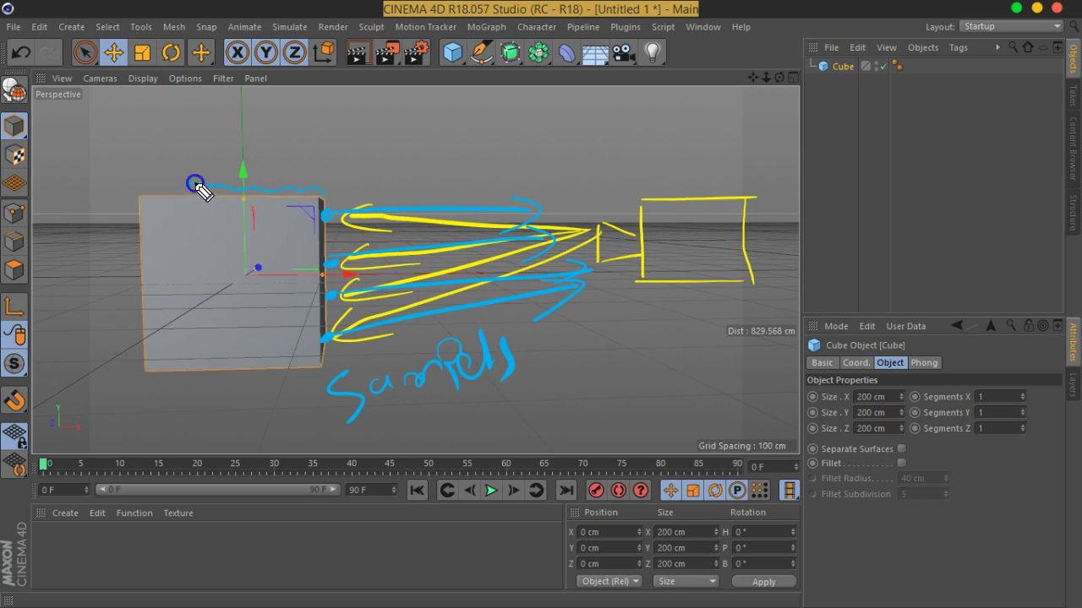
drag(141, 192, 145, 297)
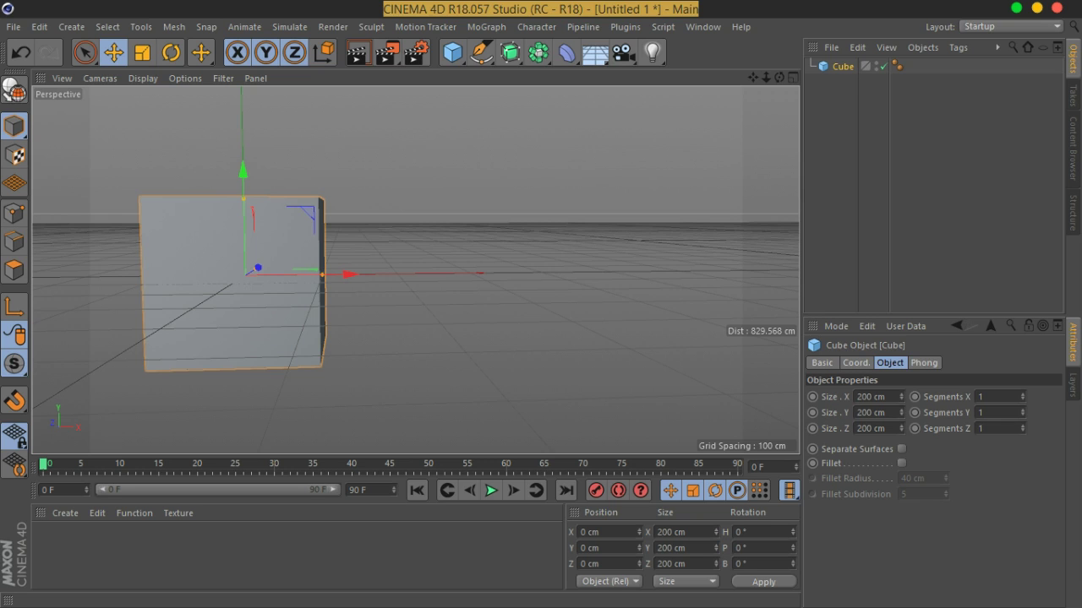
- Open Preferences (Ctrl+E) and try OpenGL Anti-Aliasing at 4 and 8 before returning it to 2
key(ctrl+e)
drag(572, 126, 705, 81)
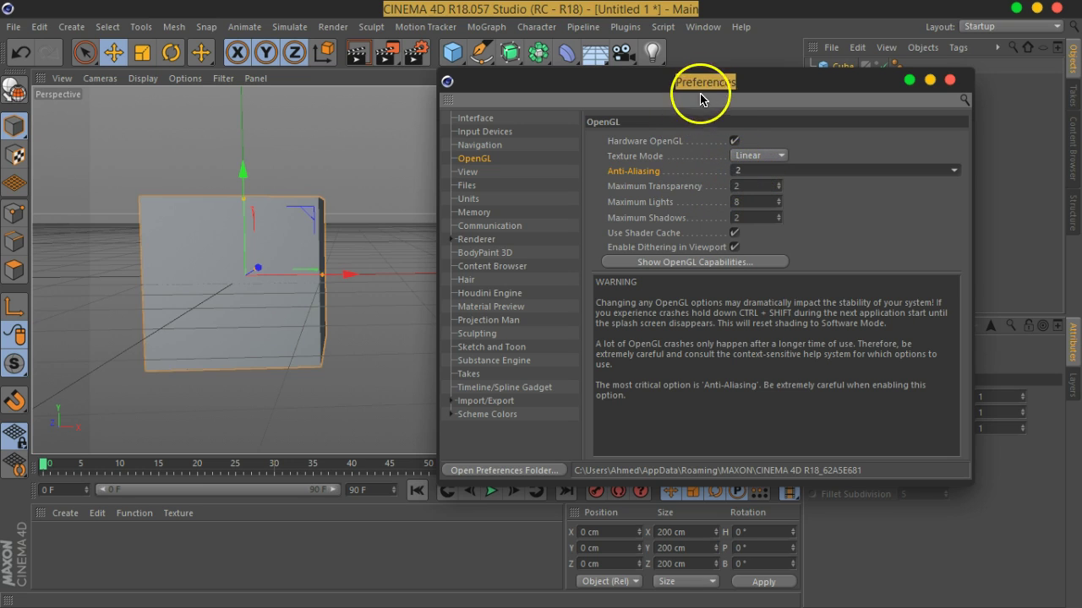
drag(704, 82, 808, 154)
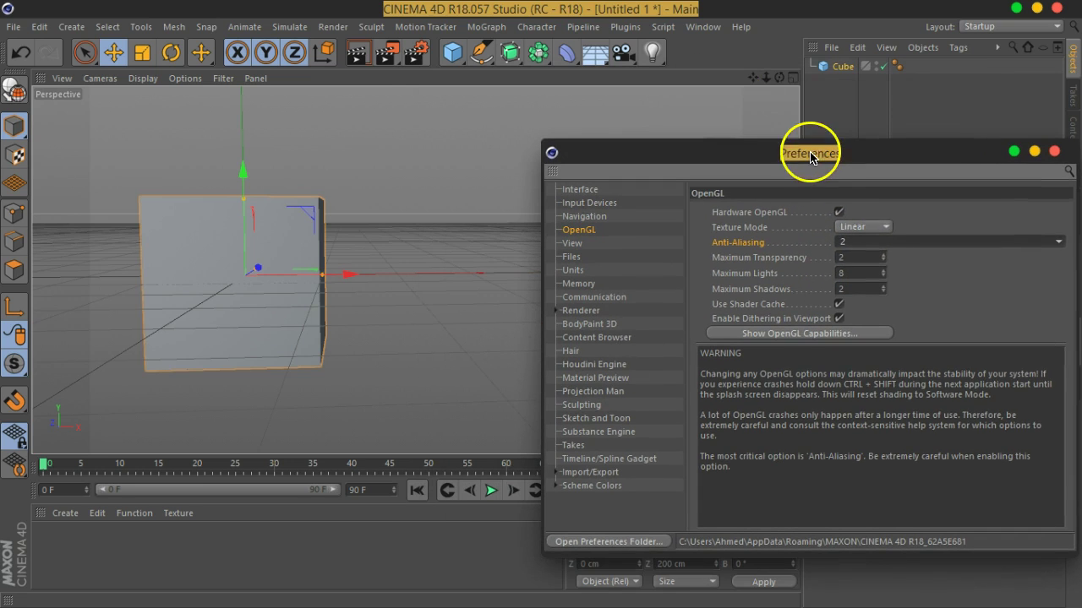
click(860, 248)
click(863, 288)
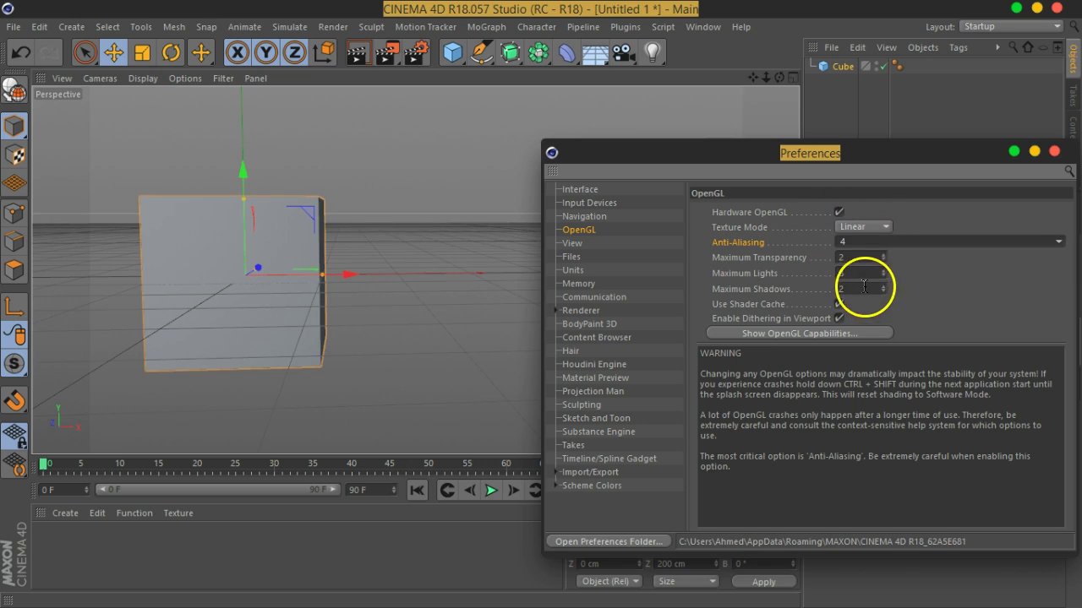
click(863, 248)
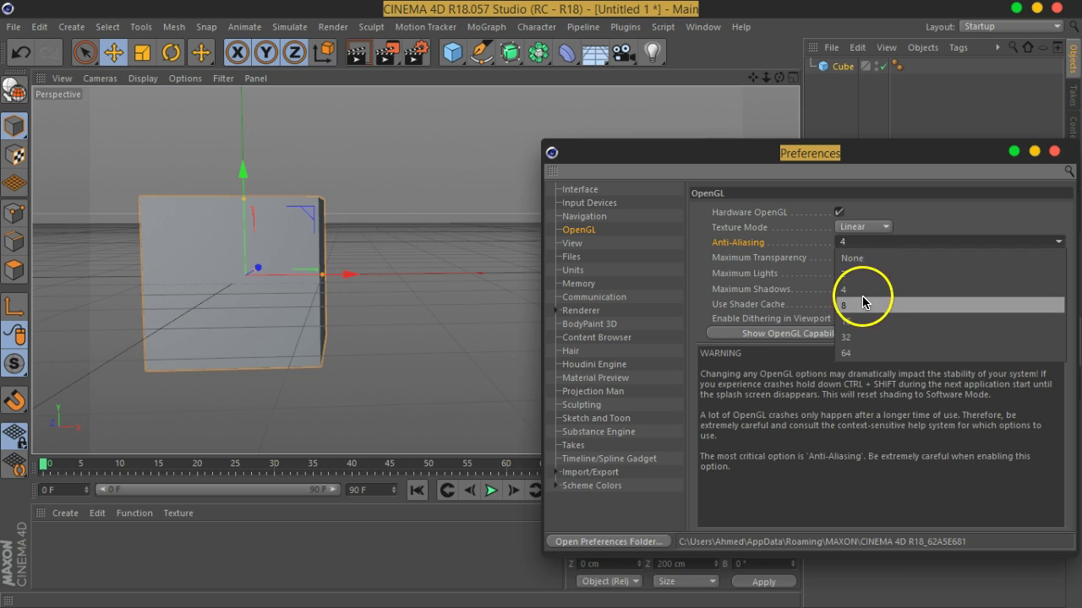
click(860, 305)
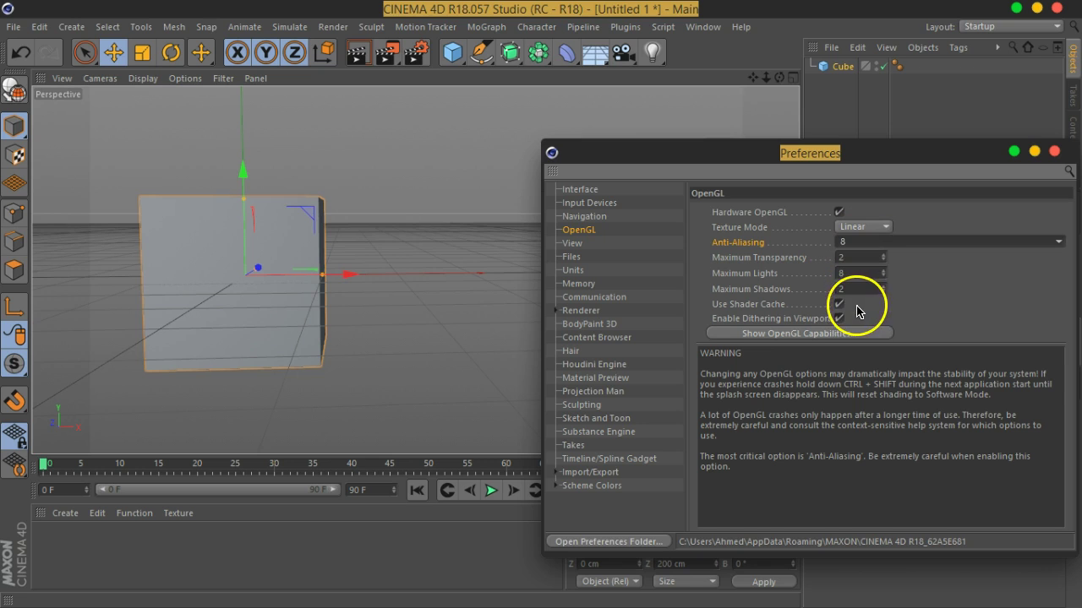
click(861, 243)
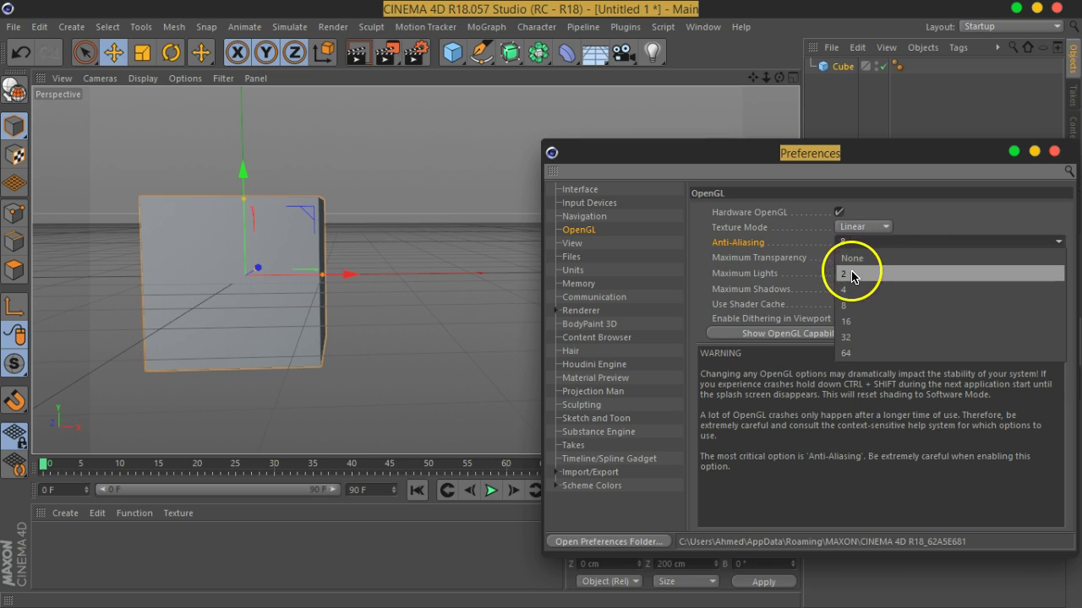
click(852, 275)
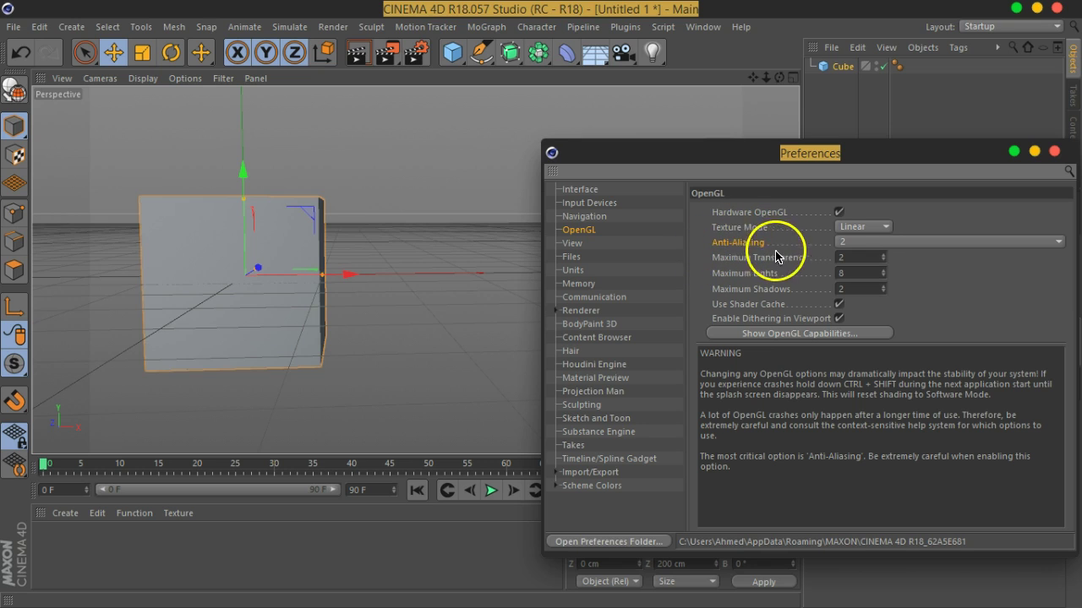
- Check the Redraw Limit value of 10000 on the View preferences page
drag(850, 154, 742, 82)
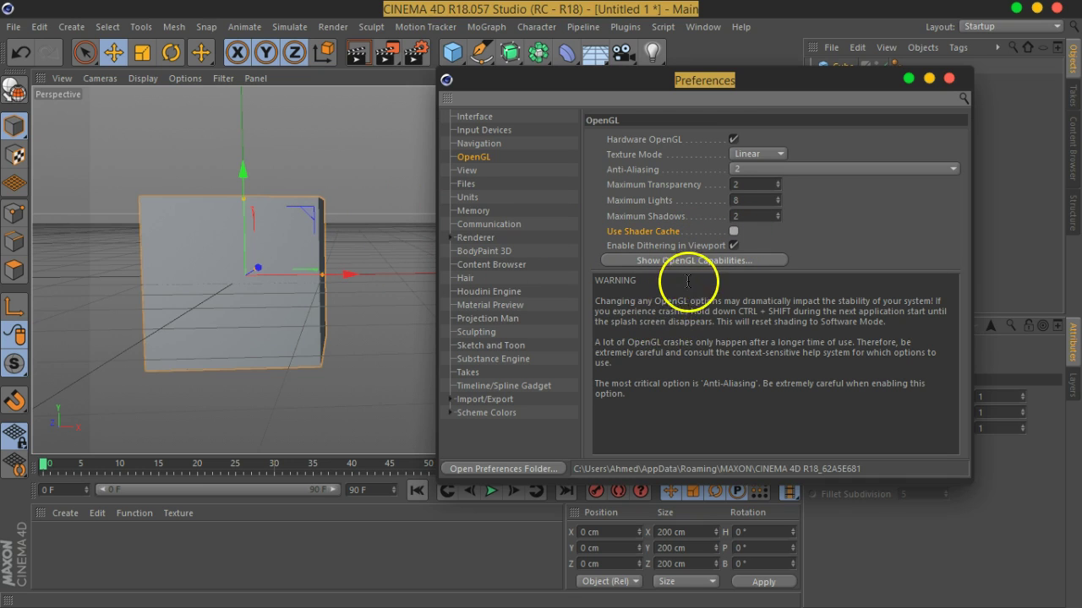
click(468, 173)
click(736, 141)
double_click(737, 141)
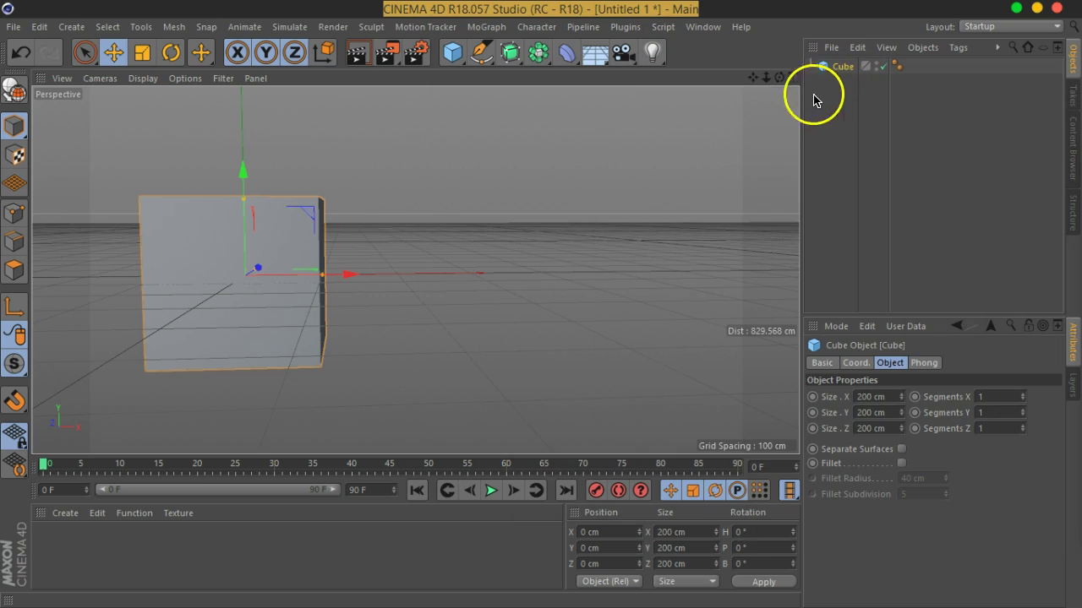
- Set the cube's Size X to 20 cm
double_click(875, 397)
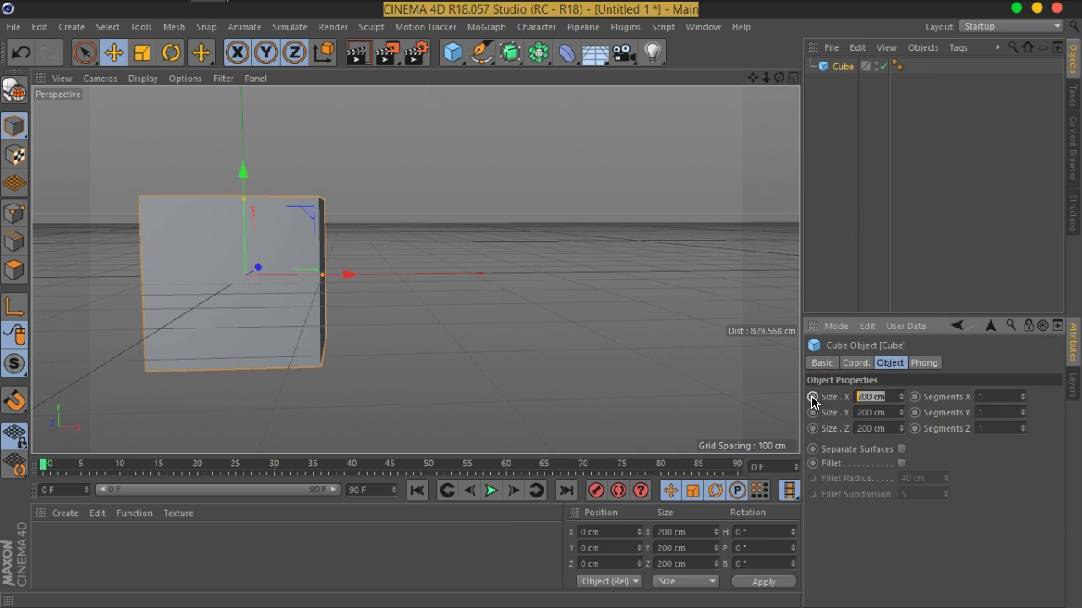
text(20)
key(Tab)
text(20)
key(Tab)
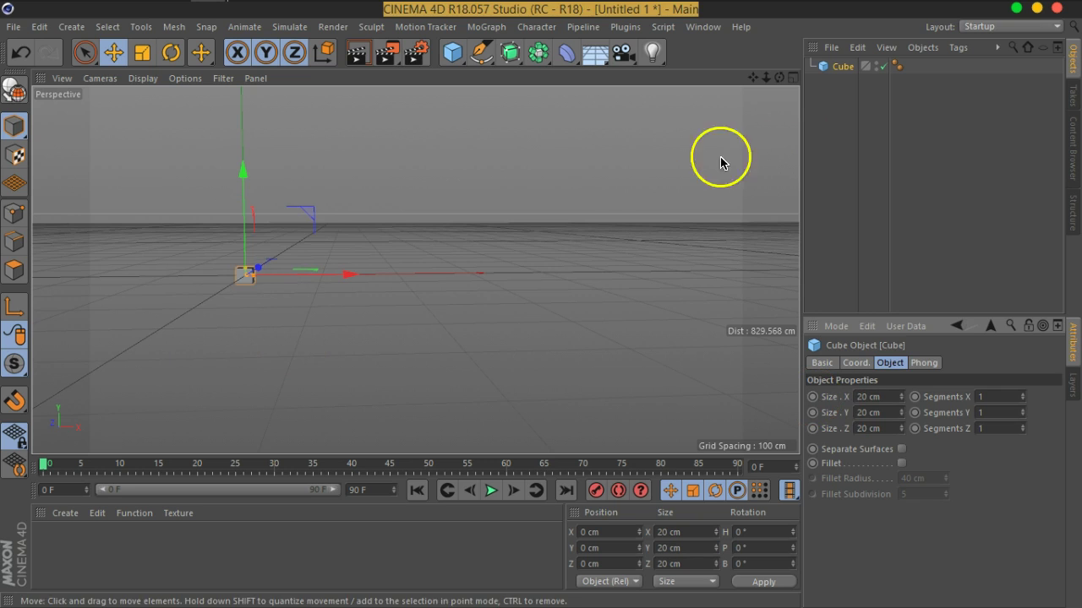
- Add a Cloner object and make the Cube its child
click(494, 27)
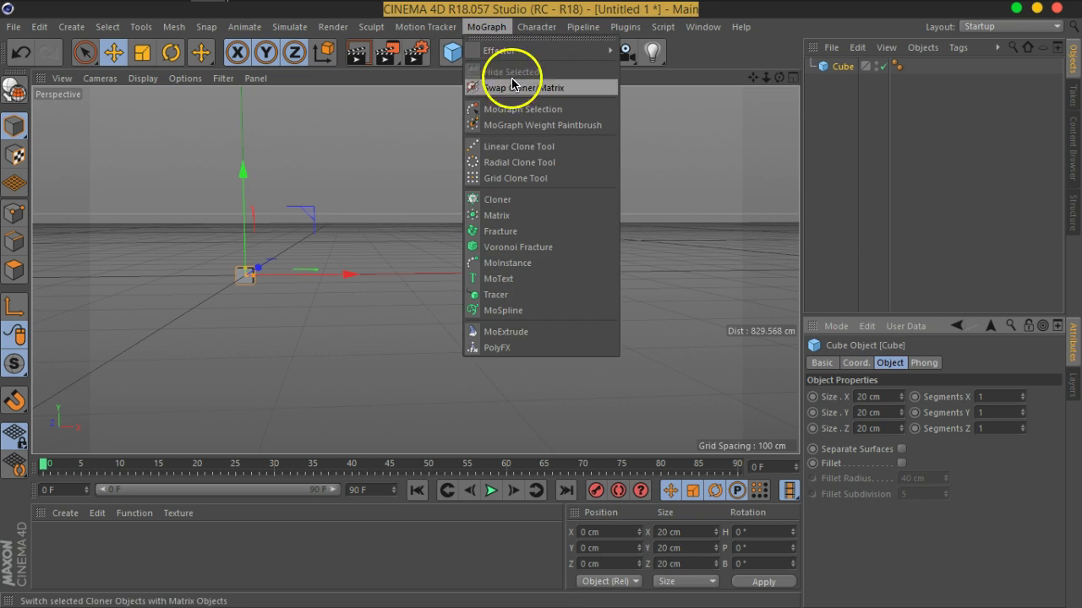
click(514, 197)
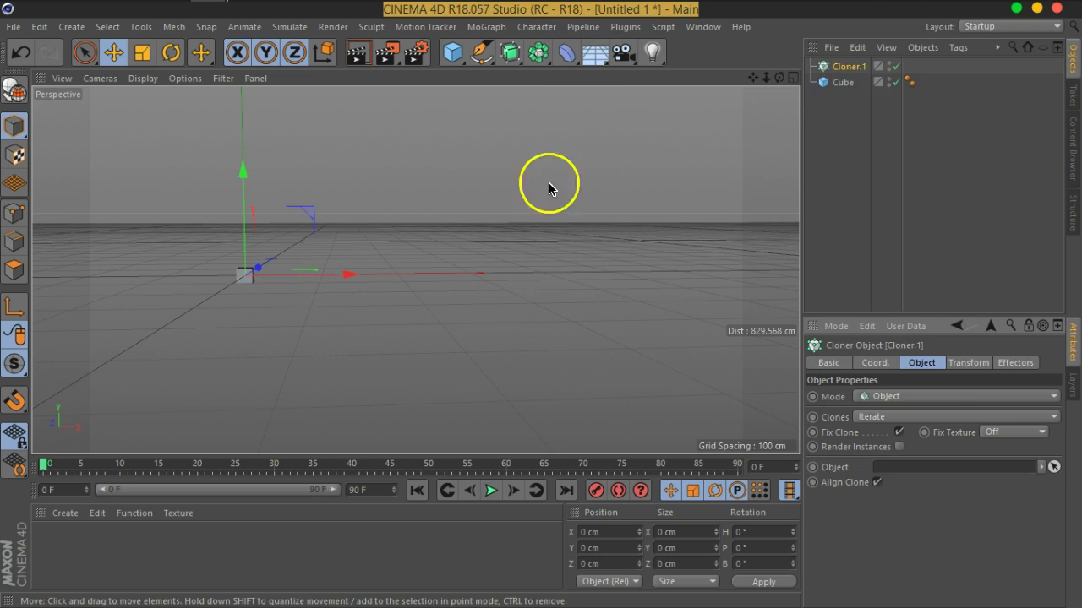
drag(845, 82, 846, 66)
click(846, 67)
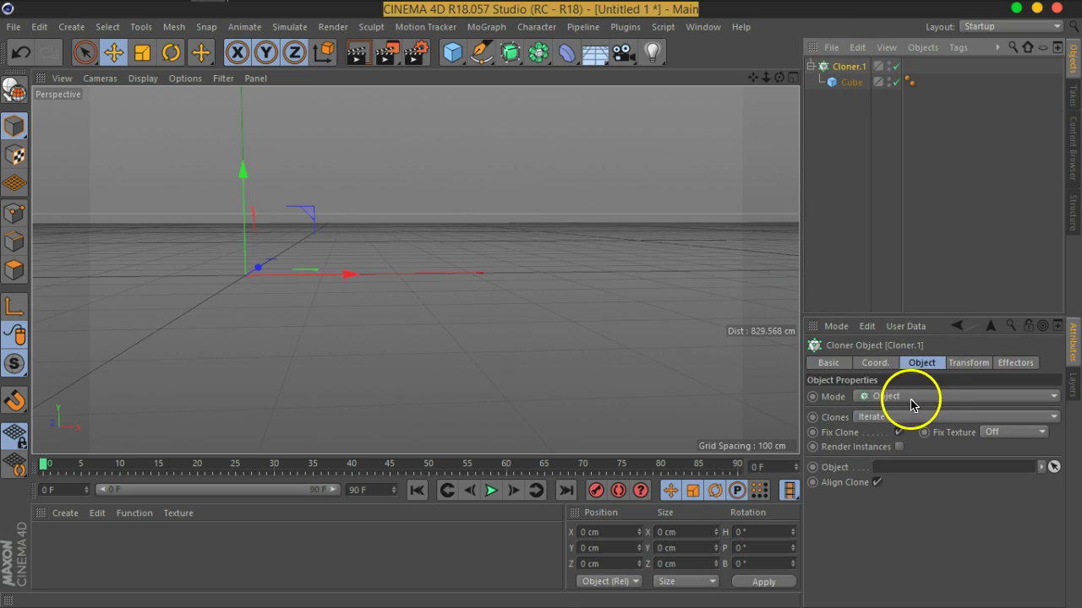
- Set the cloner to Grid Array spanning 600 cm, then zoom out to view the grid
click(884, 397)
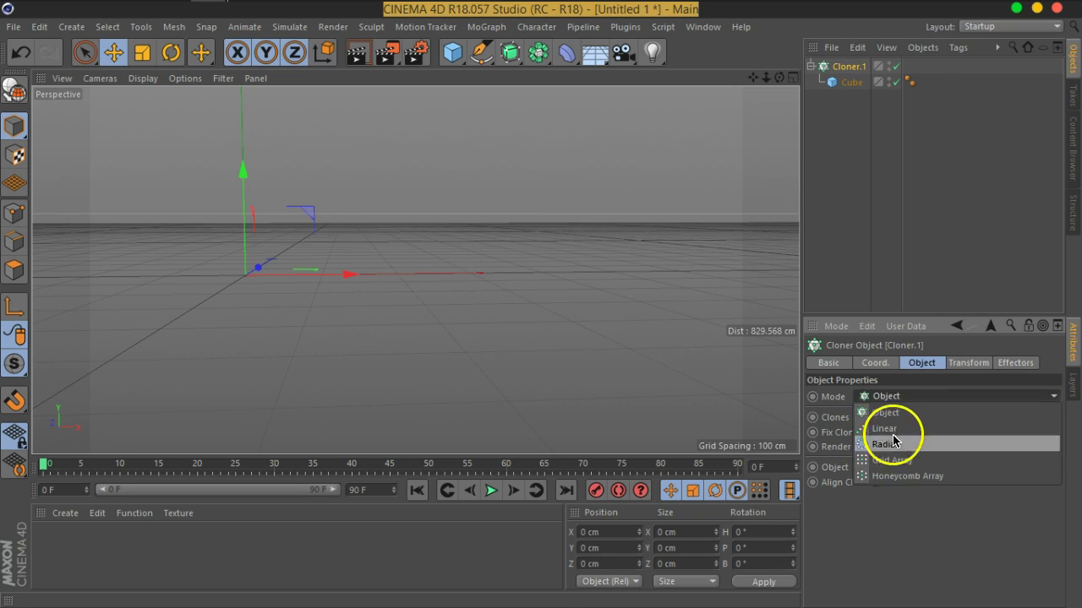
click(888, 460)
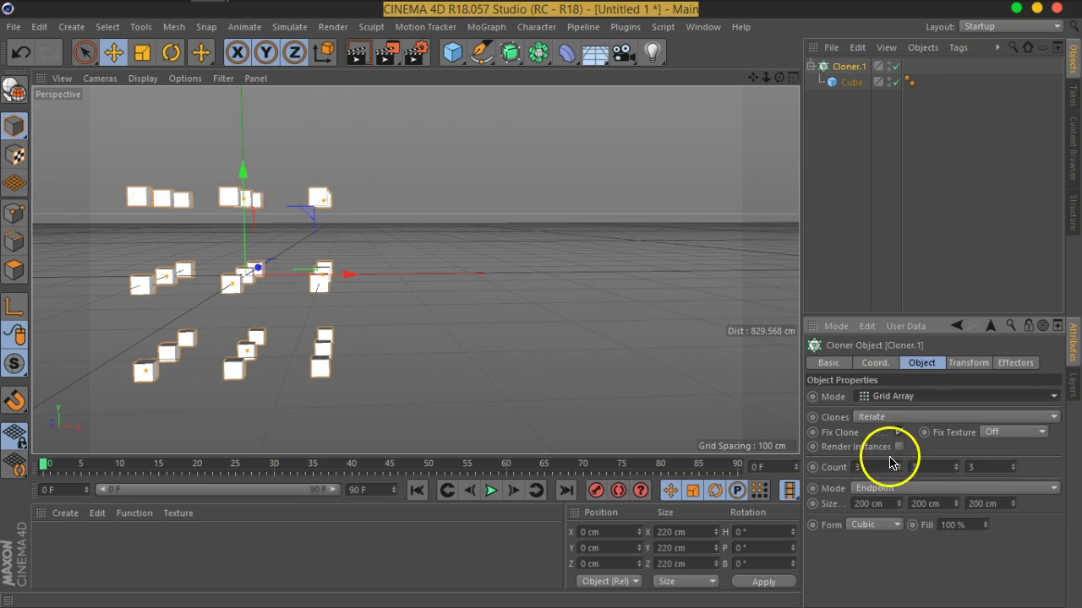
click(888, 504)
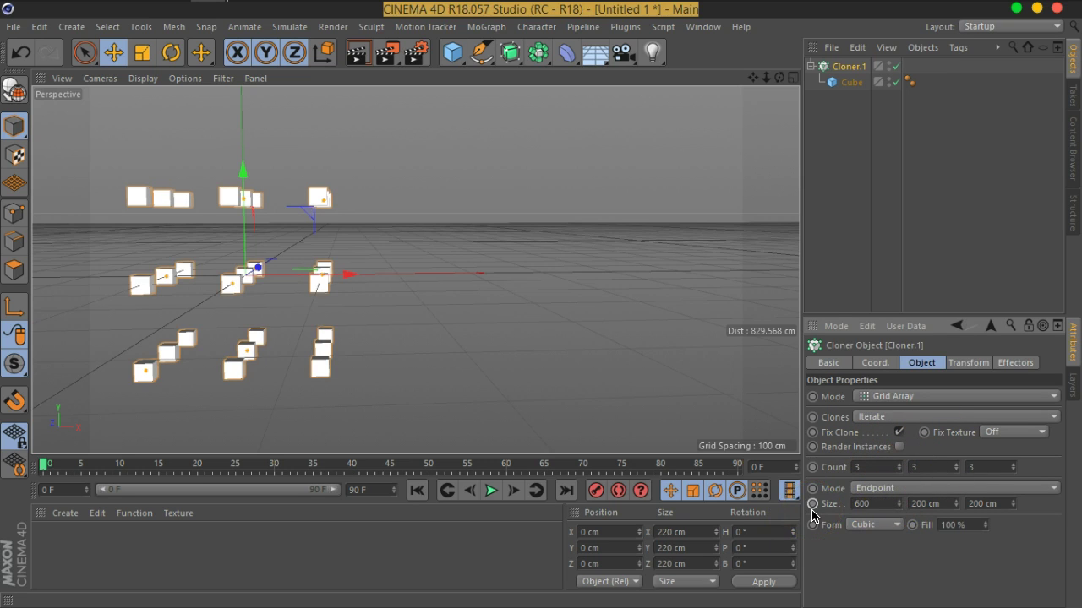
key(Tab)
text(60)
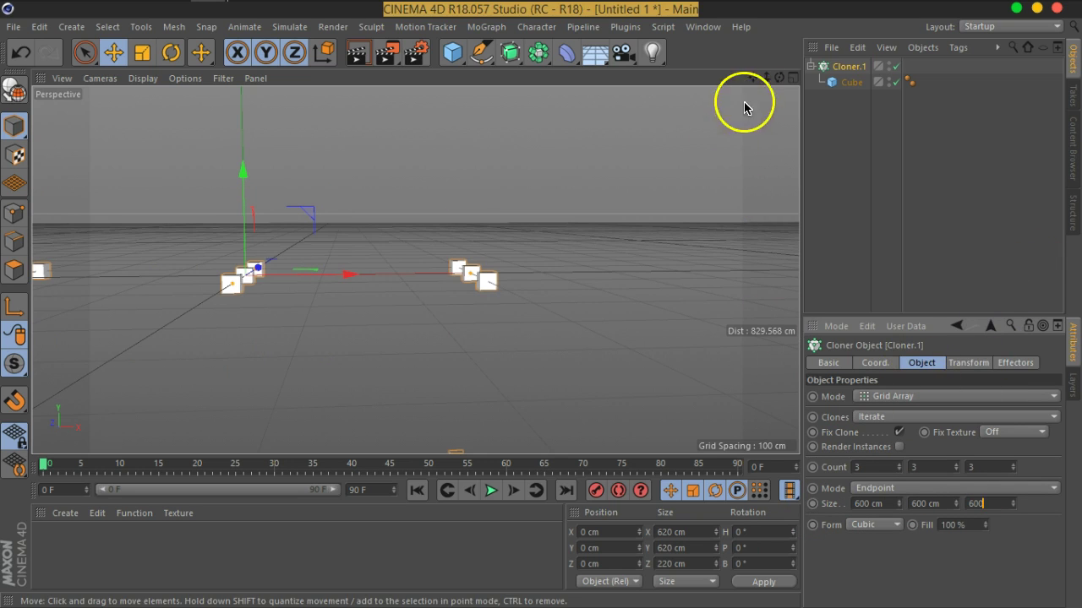
mouse_move(766, 78)
mouse_down()
mouse_move(674, 101)
mouse_move(599, 149)
mouse_up()
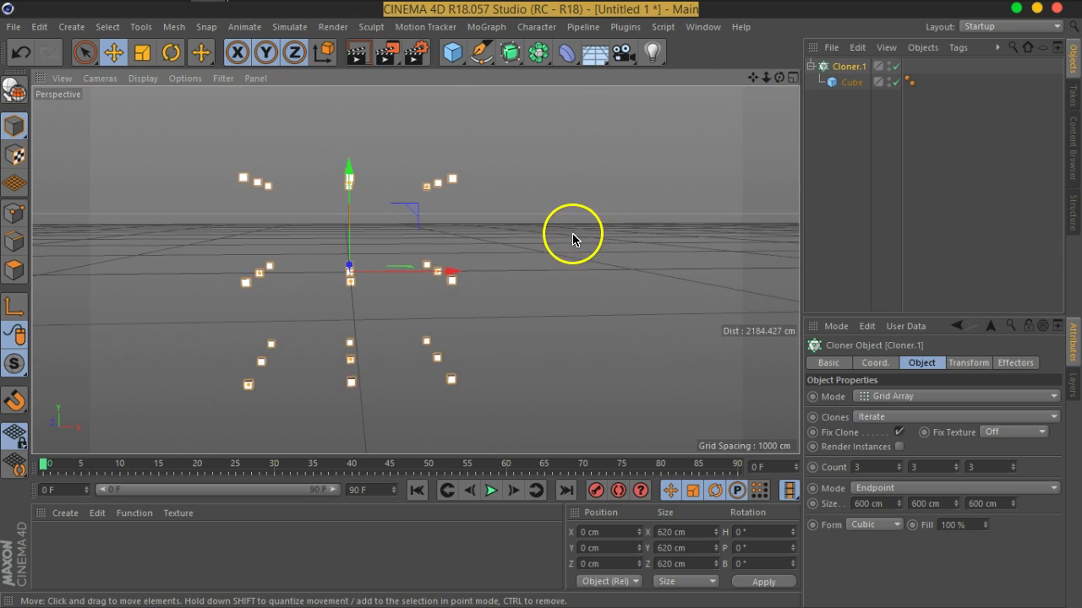
alt+drag(578, 280, 507, 294)
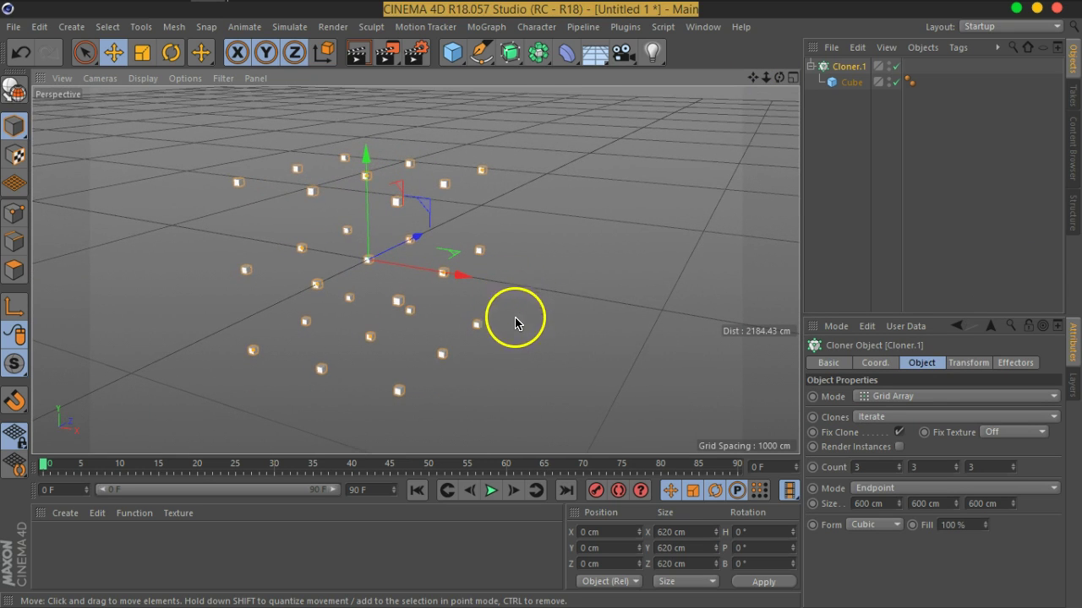
- Raise the clone count to 28 × 26 × 19, orbit the dense block, and reopen Preferences
mouse_move(900, 471)
mouse_down()
mouse_move(898, 451)
mouse_move(900, 470)
mouse_move(1013, 458)
mouse_up()
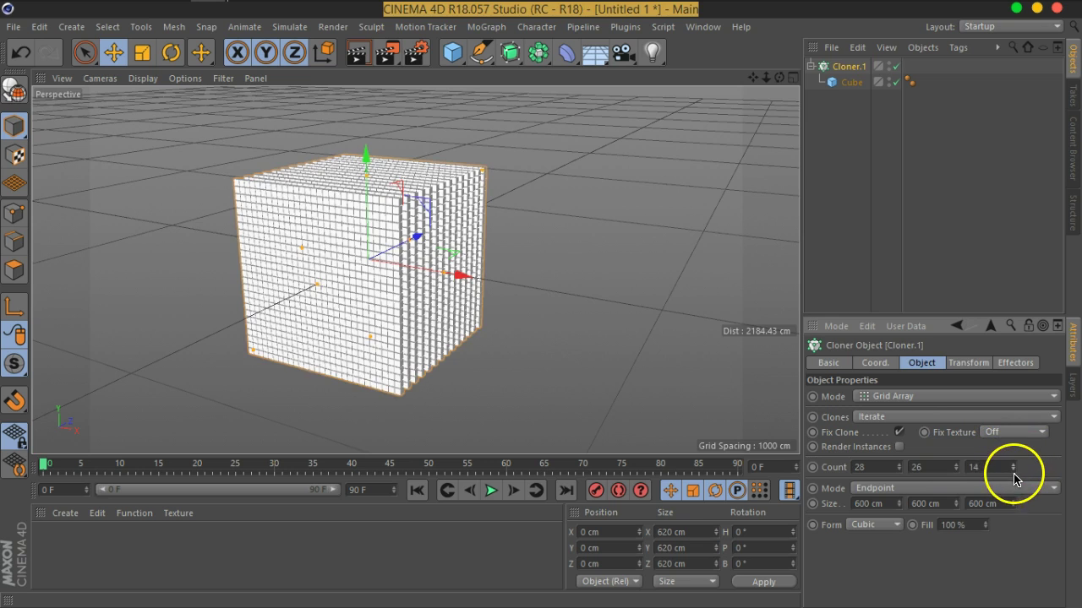
drag(1013, 466, 1013, 464)
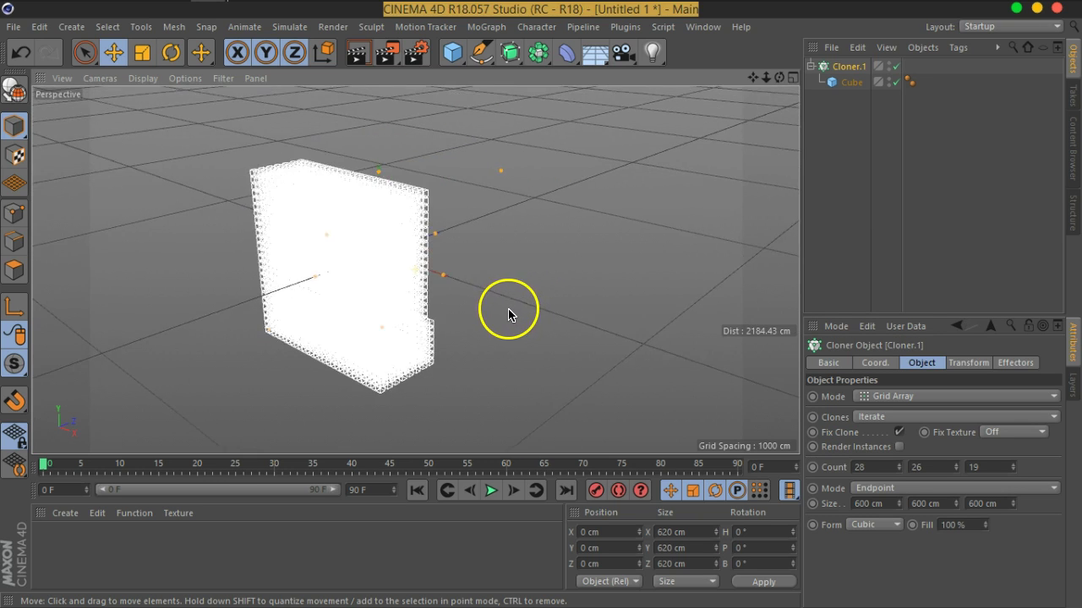
alt+drag(488, 317, 472, 387)
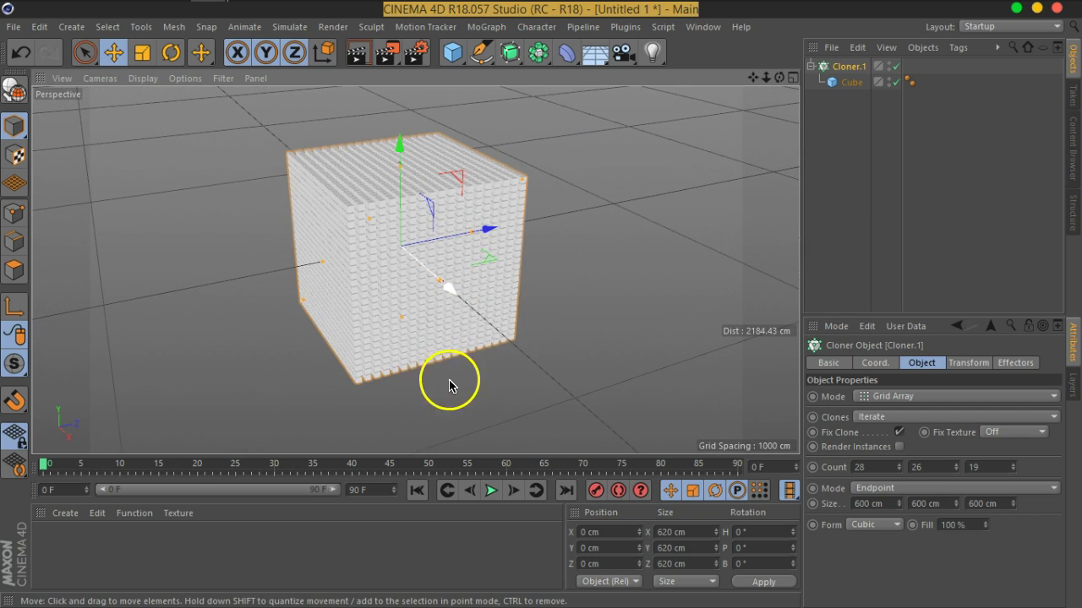
alt+drag(449, 380, 502, 363)
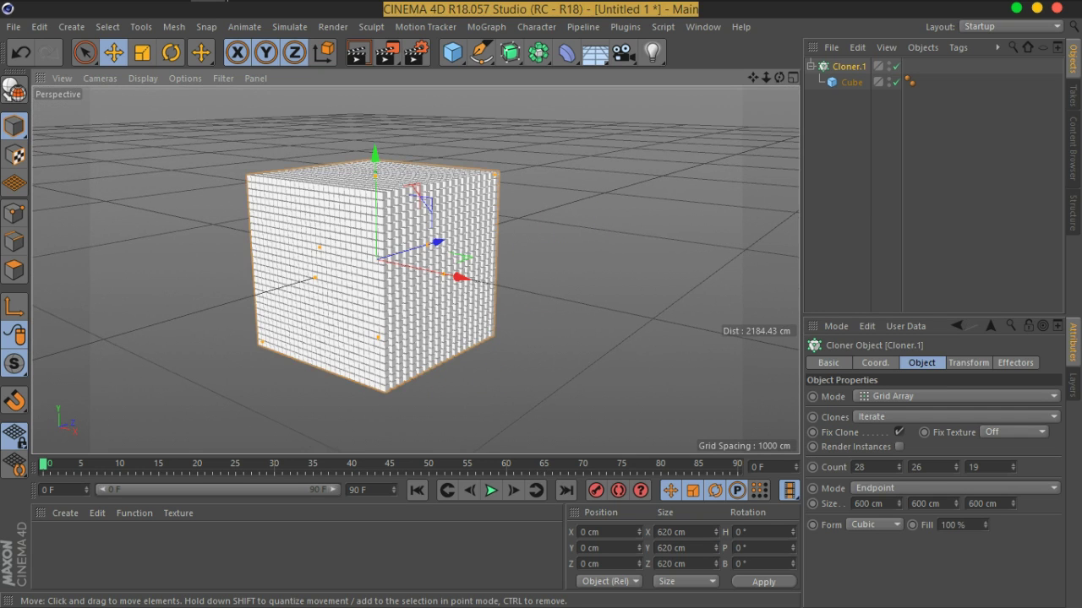
key(ctrl+e)
drag(1008, 141, 714, 75)
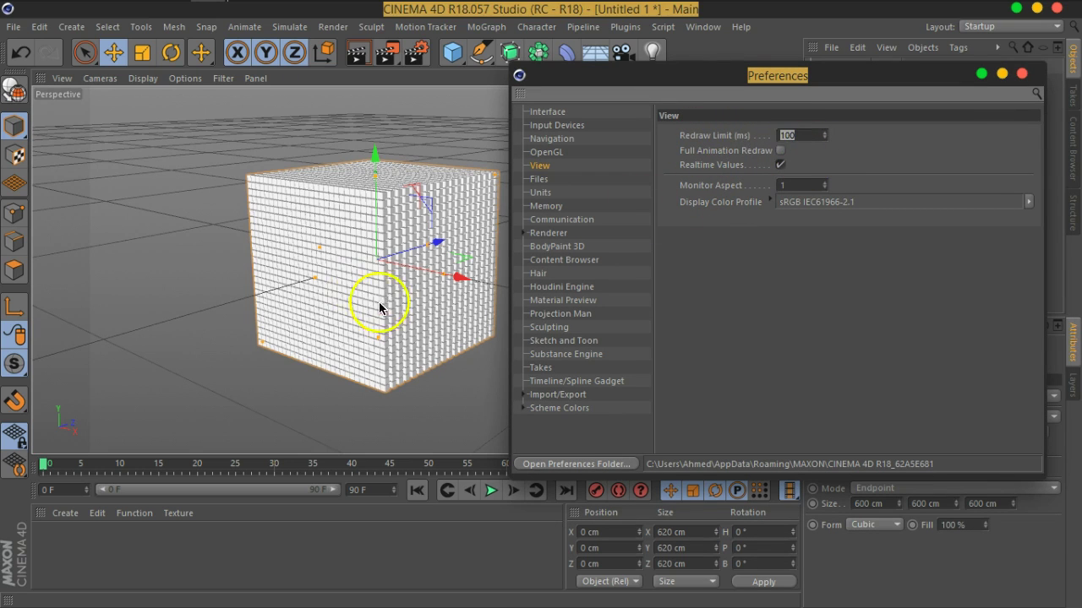
- Raise the View Redraw Limit to 5000 ms, test it by orbiting, then show the Files page
mouse_move(411, 309)
alt+mouse_down()
mouse_move(368, 318)
mouse_move(326, 309)
mouse_move(434, 259)
alt+mouse_up()
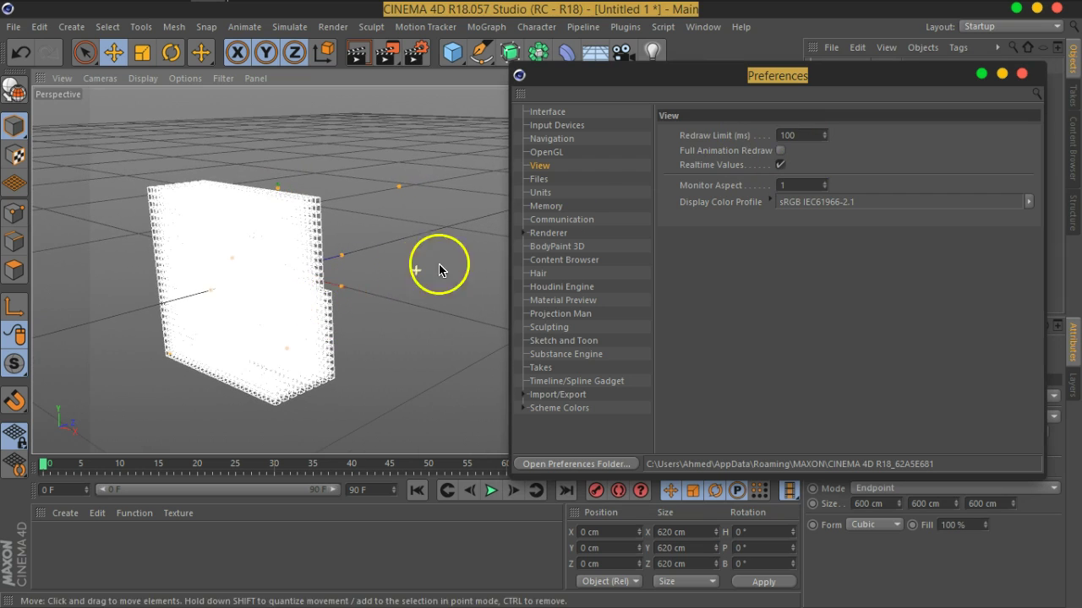
click(801, 135)
text(5000)
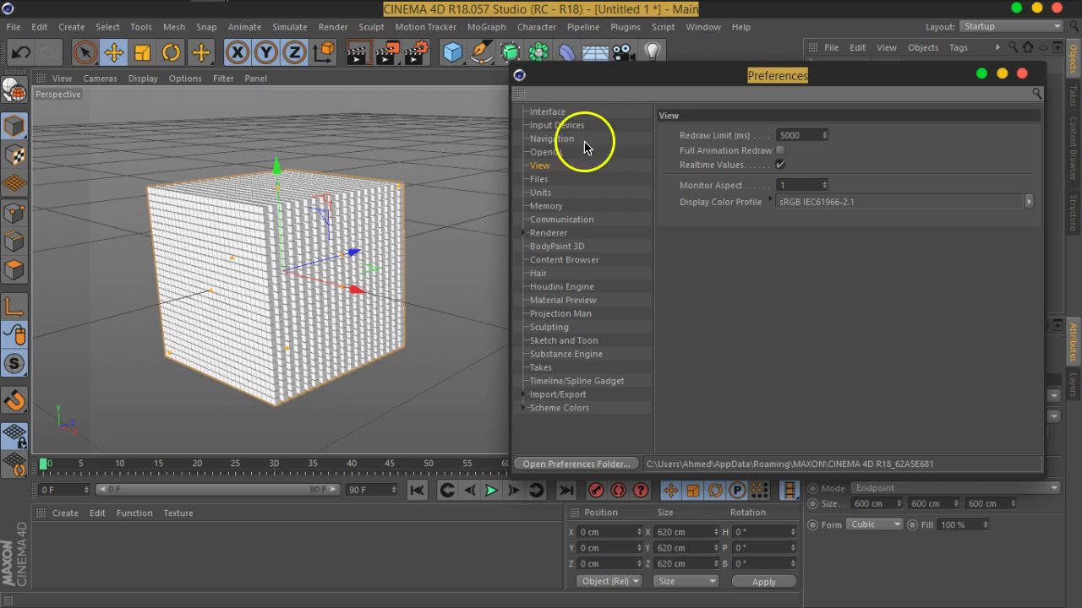
click(294, 52)
mouse_move(405, 294)
alt+mouse_down()
mouse_move(329, 312)
mouse_move(345, 282)
mouse_move(423, 261)
mouse_move(500, 285)
mouse_move(495, 321)
mouse_move(472, 340)
mouse_move(357, 309)
mouse_move(347, 214)
alt+mouse_up()
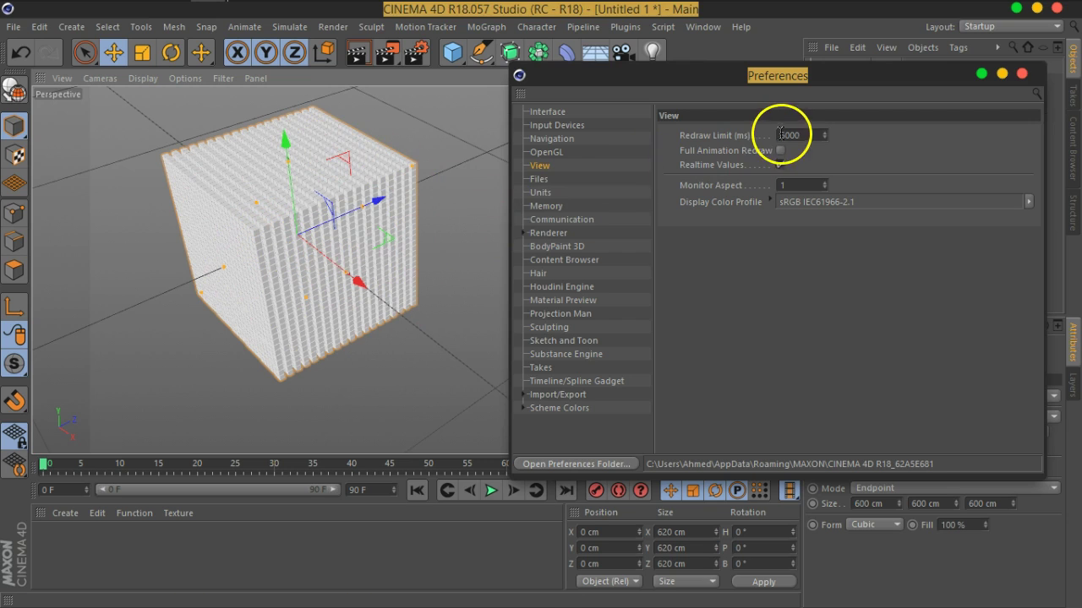
click(710, 140)
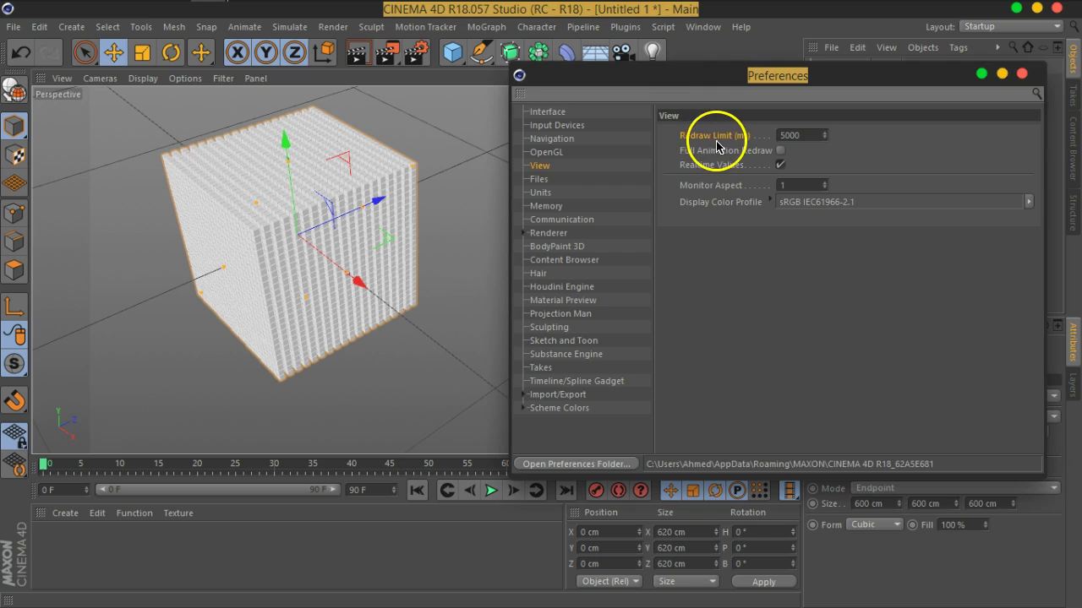
click(541, 179)
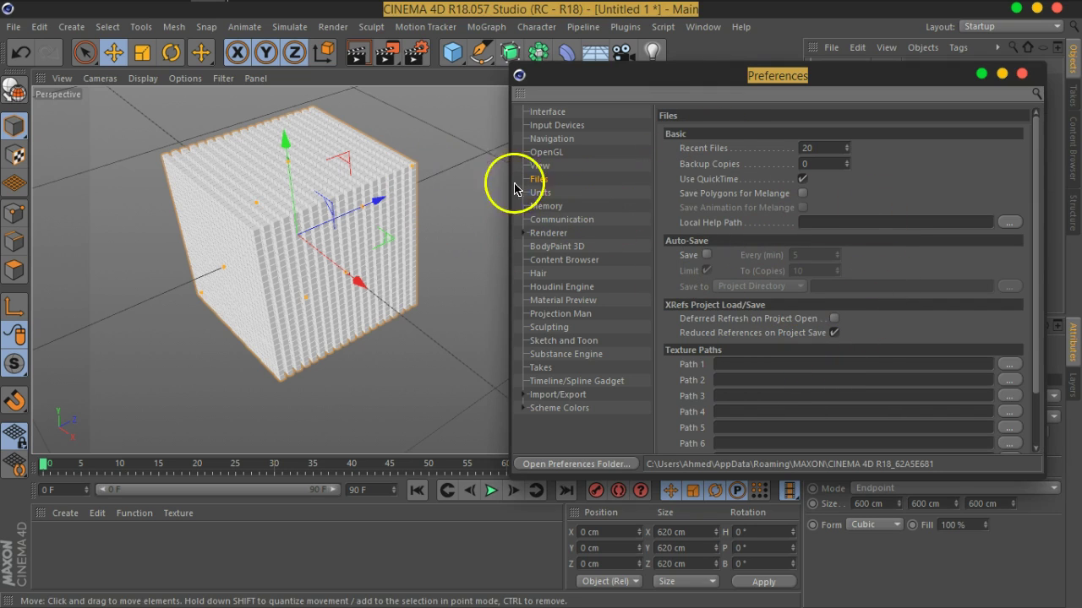
- Switch Animation Unit to Seconds and back to Frames in Units, then show the Memory page
click(542, 196)
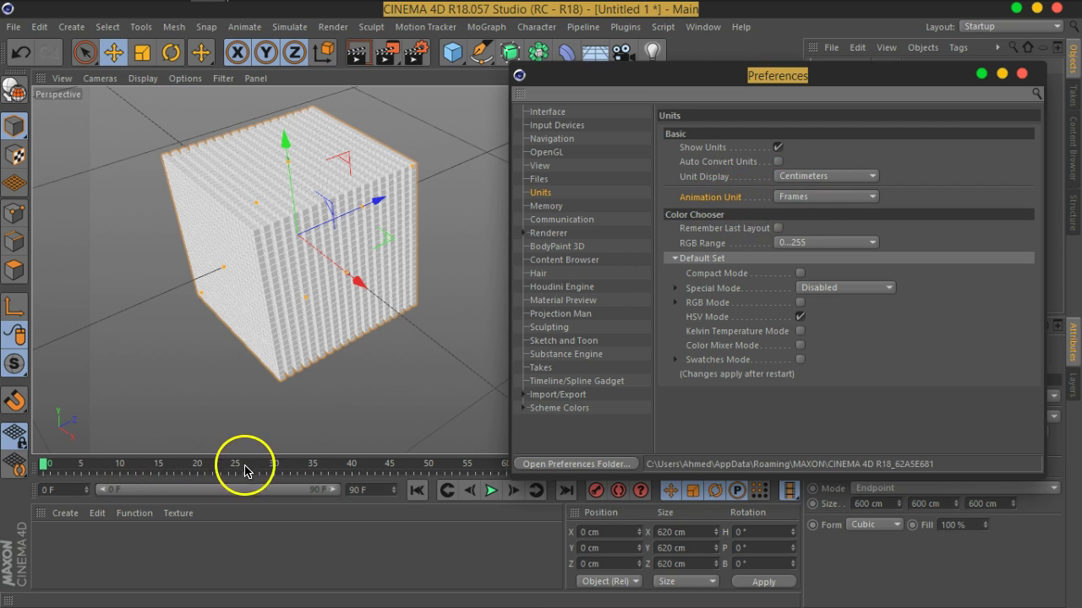
click(849, 197)
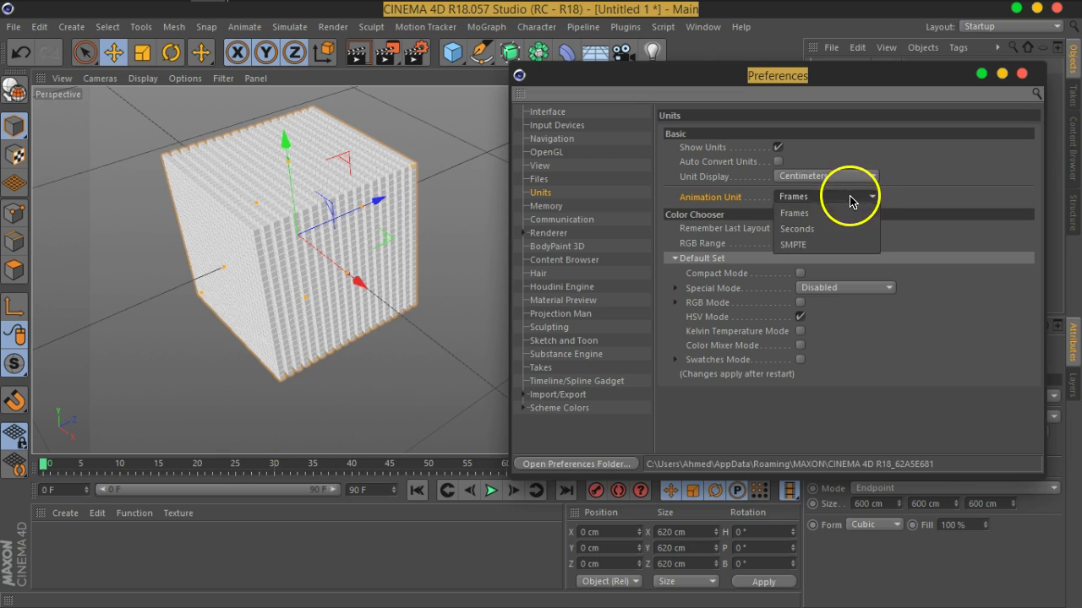
click(831, 229)
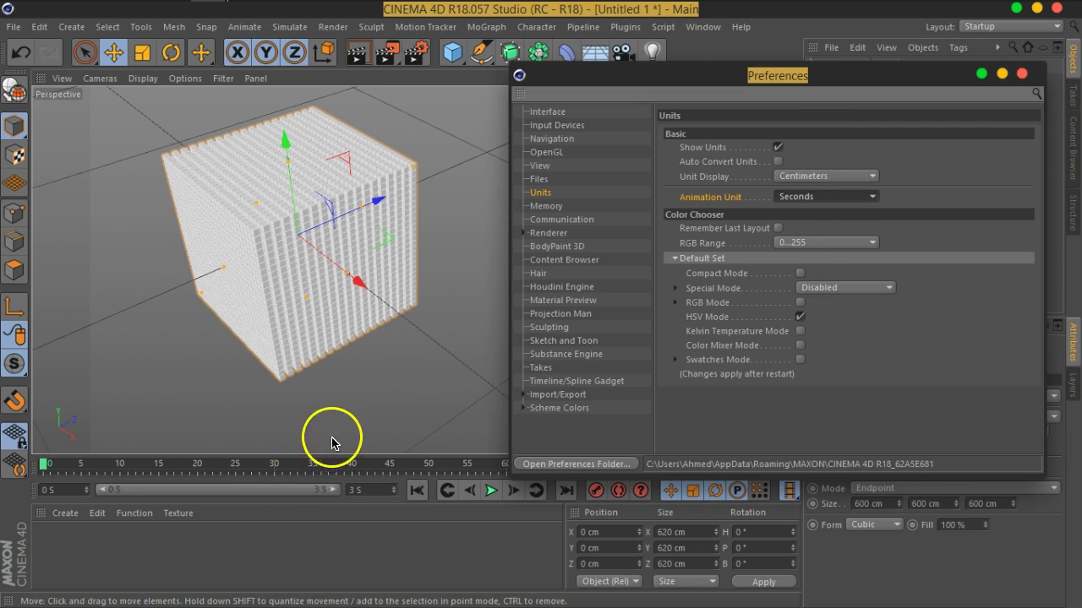
click(832, 199)
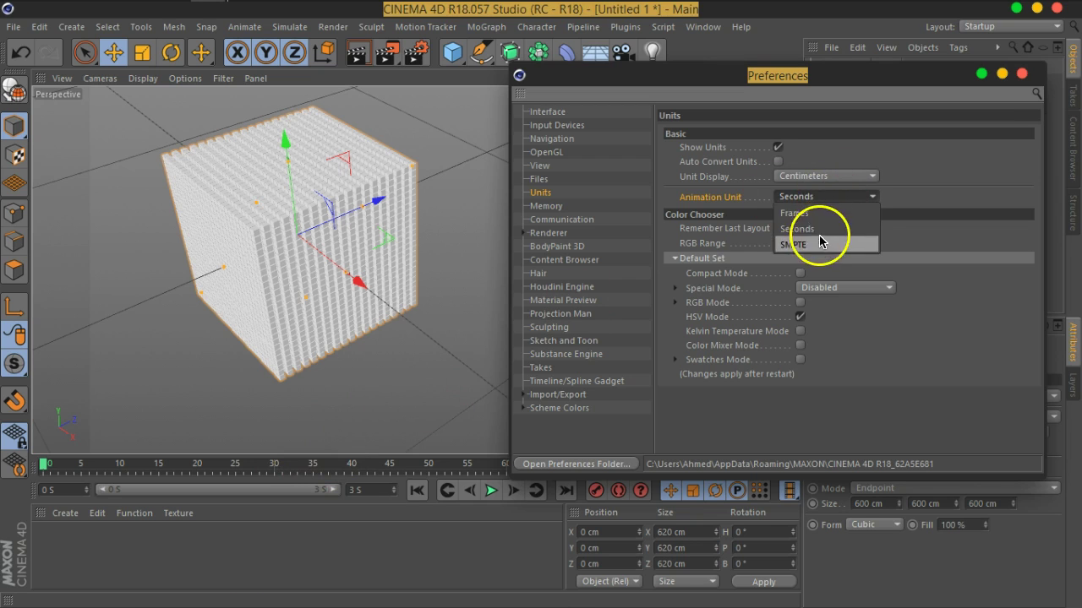
click(809, 212)
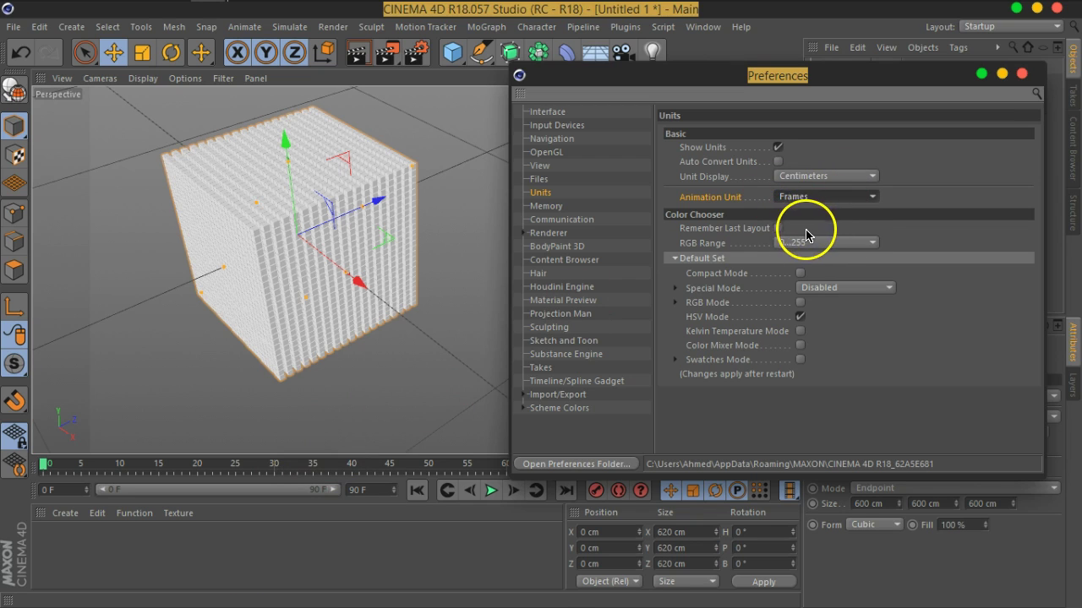
click(544, 206)
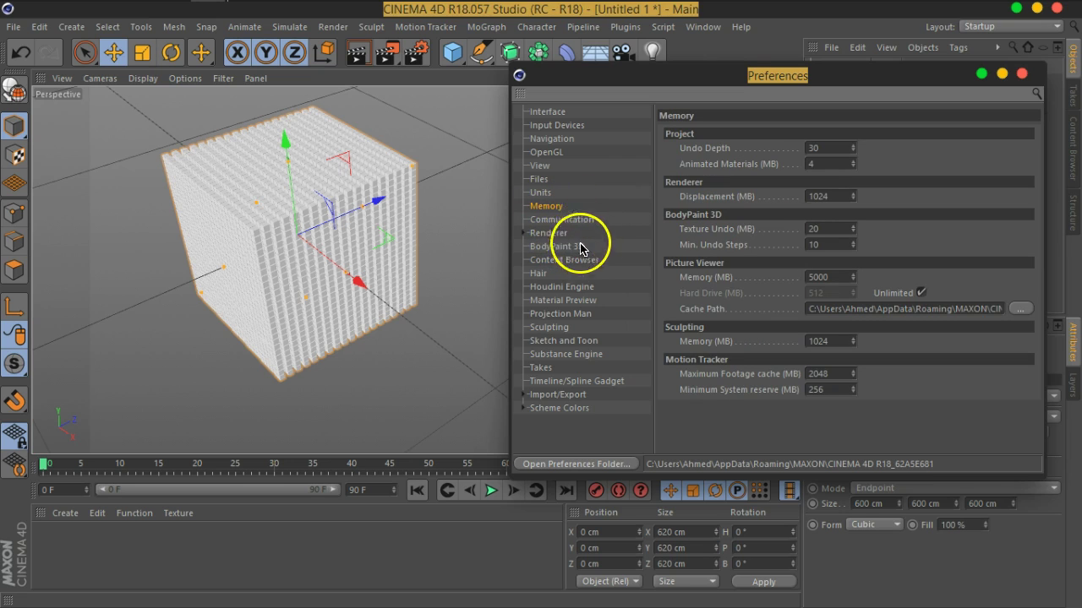
- Select the 5000 MB Picture Viewer memory value on the Memory page
click(838, 276)
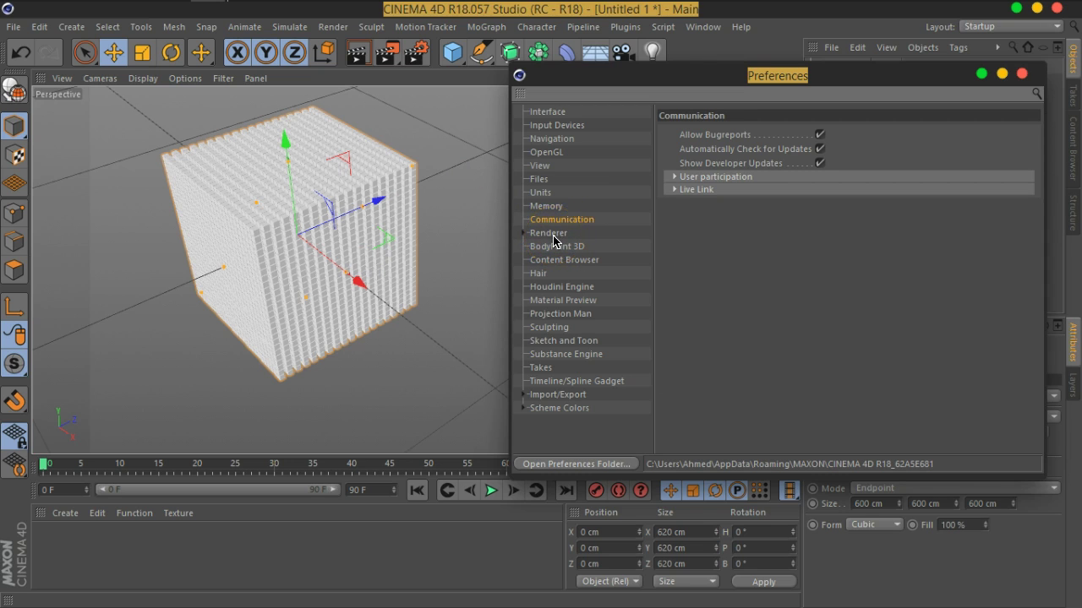
- Enable Live Link at startup on port 27315, accept the restart warning, then show Renderer
click(698, 191)
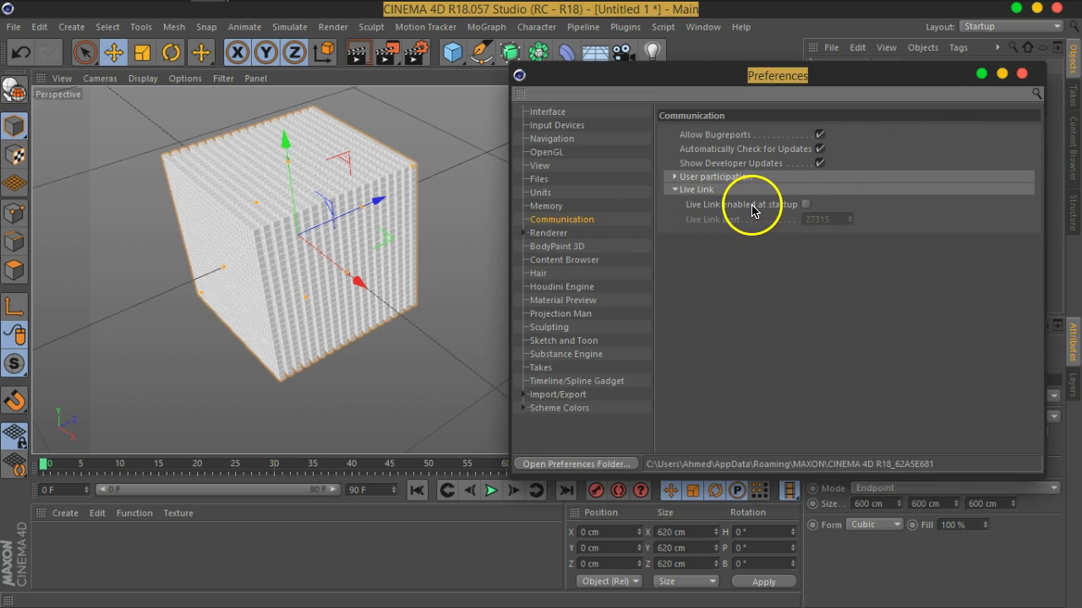
click(805, 205)
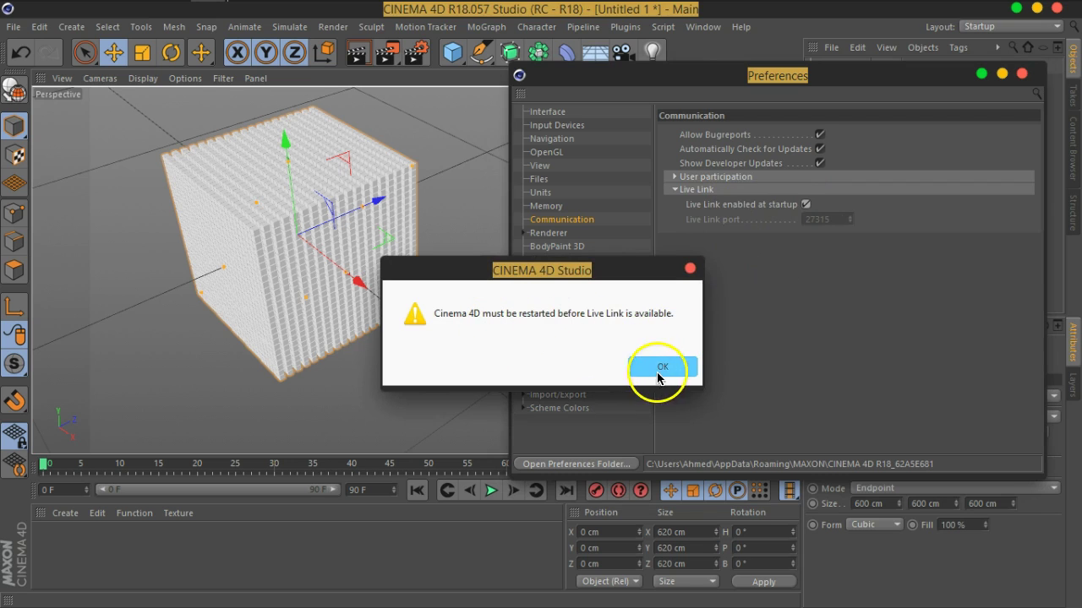
click(660, 365)
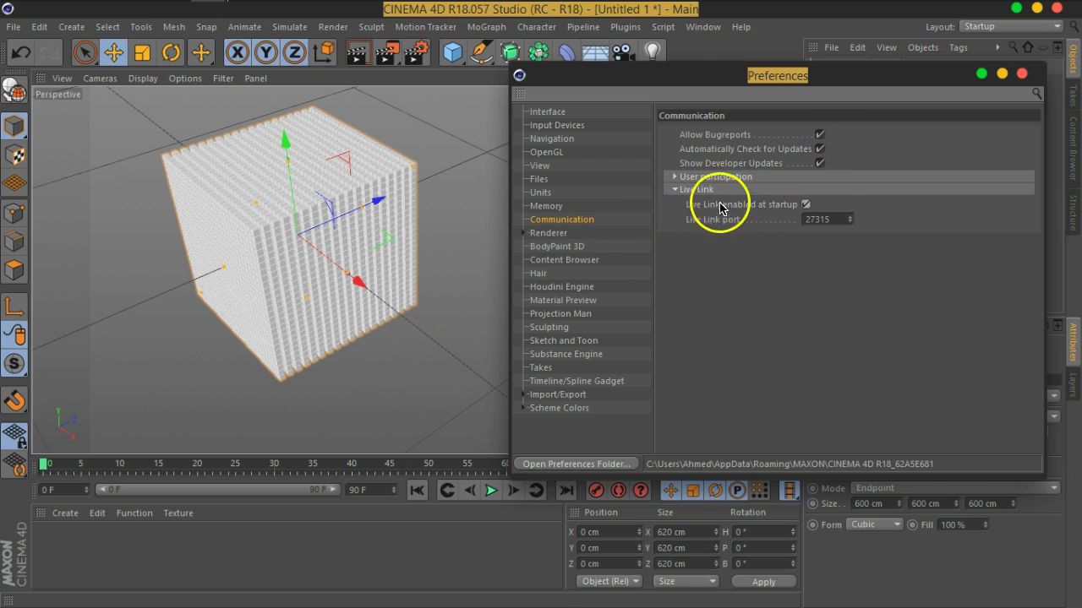
double_click(836, 220)
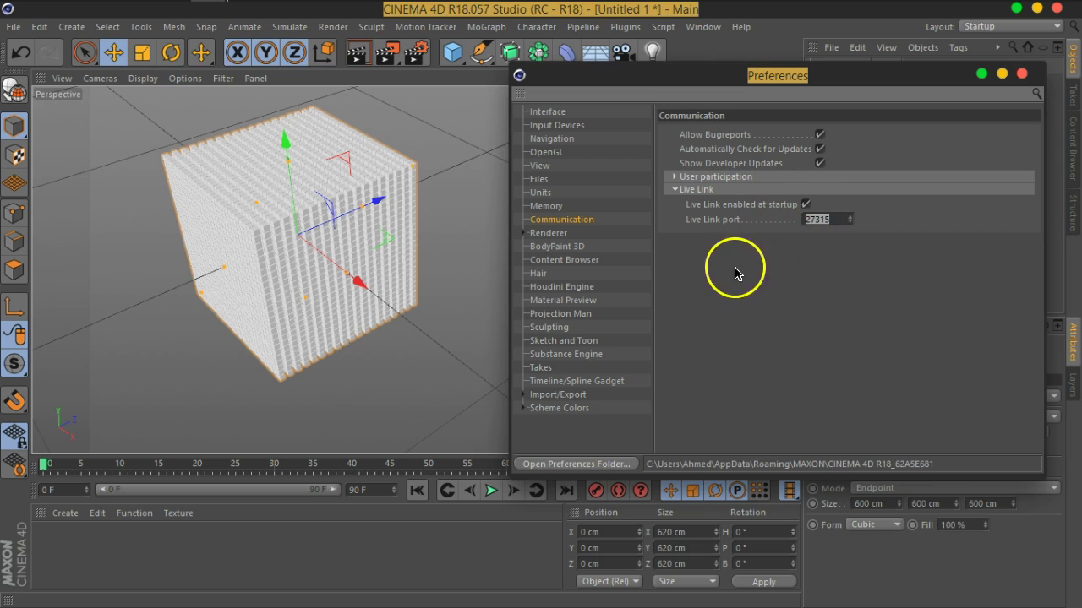
click(556, 237)
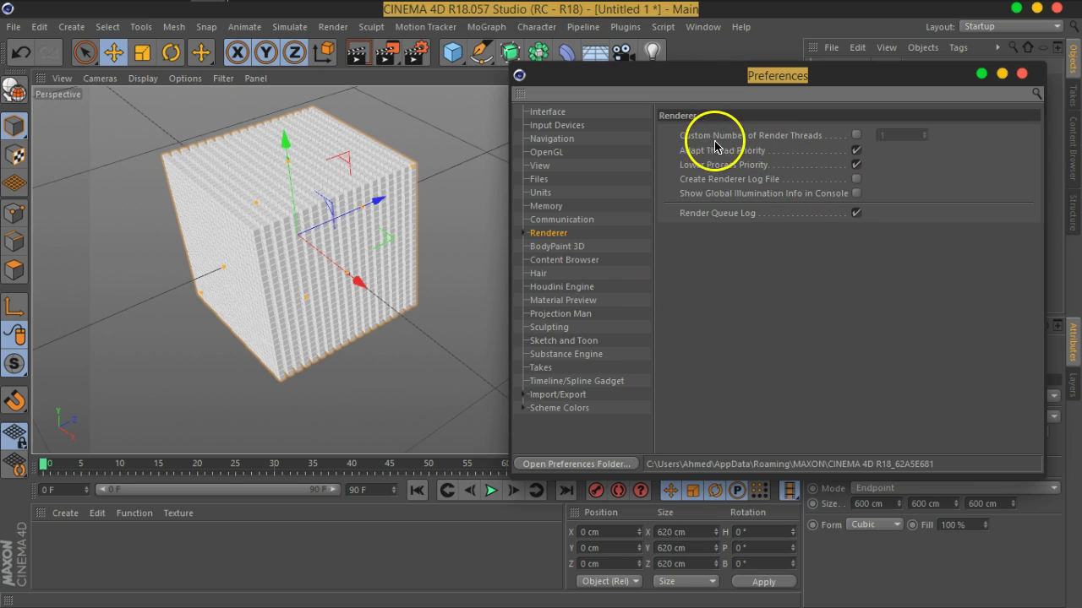
- Turn Custom Number of Render Threads on and off again, then close Preferences
click(856, 135)
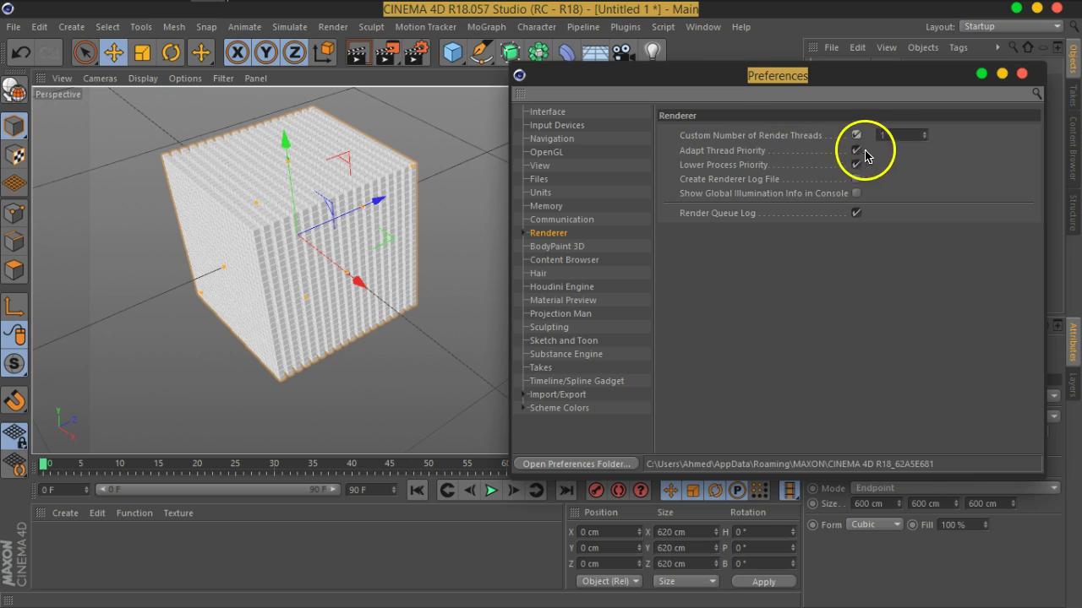
click(884, 134)
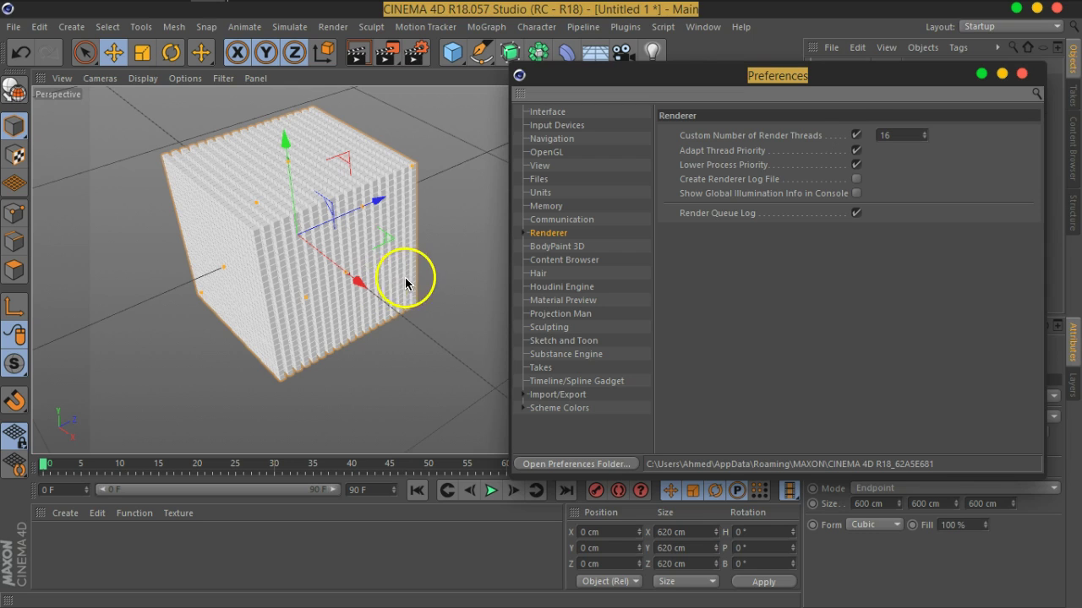
click(856, 136)
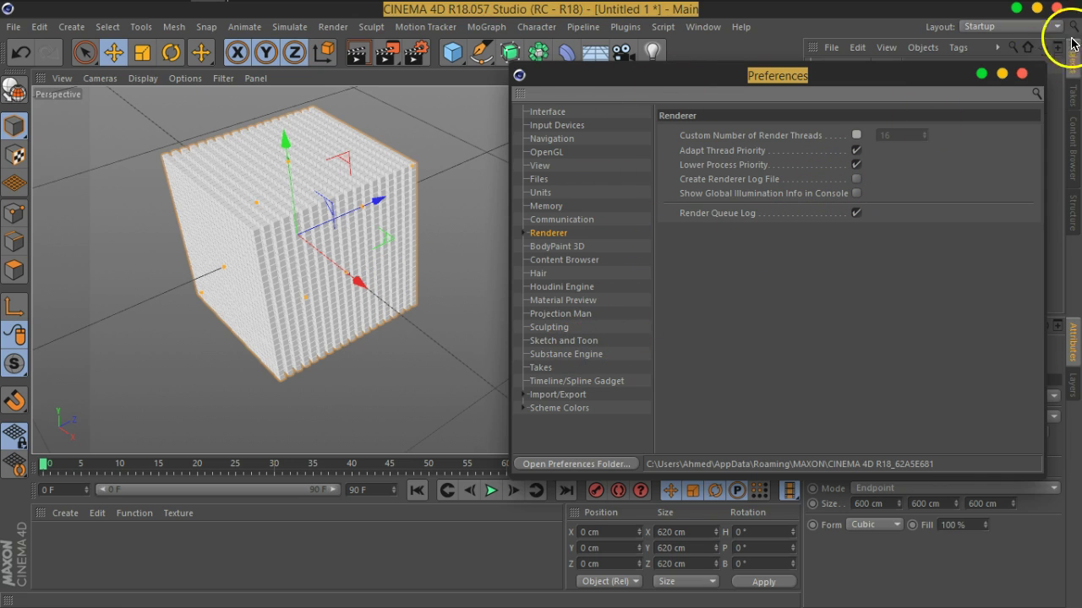
click(1022, 75)
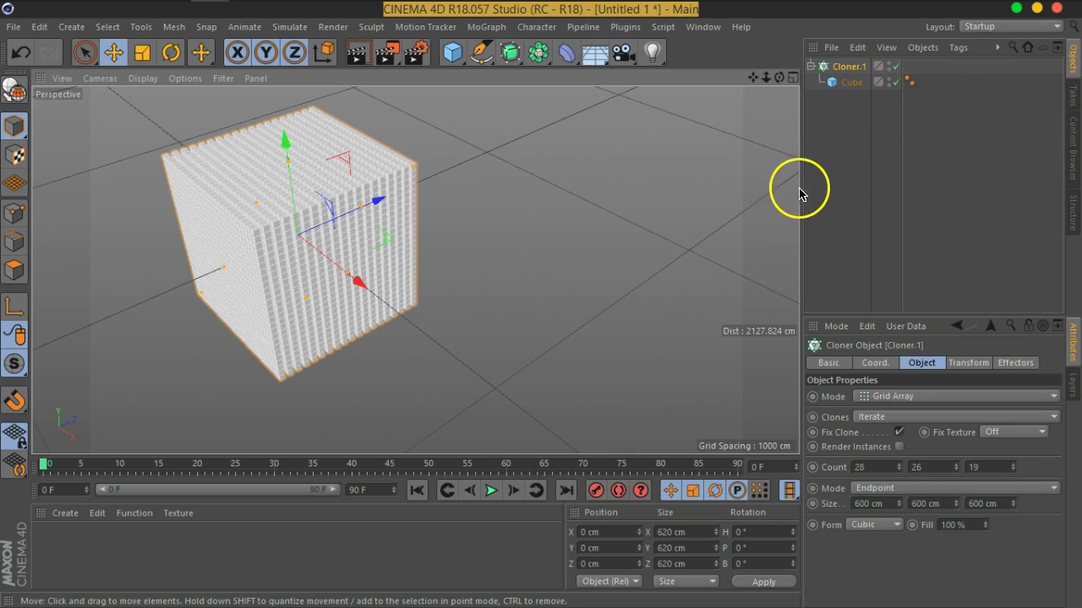